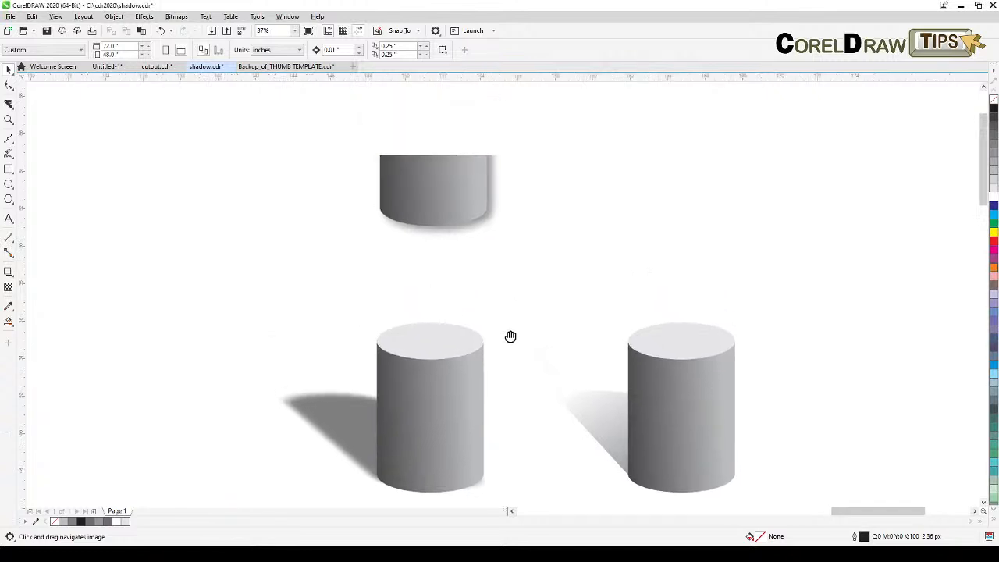
# Draw a rectangle about 7.25 by 5.89 inches in the empty space beside the top cylinder and fill it with 40% black
pyautogui.moveTo(503, 232); pyautogui.dragTo(526, 308)
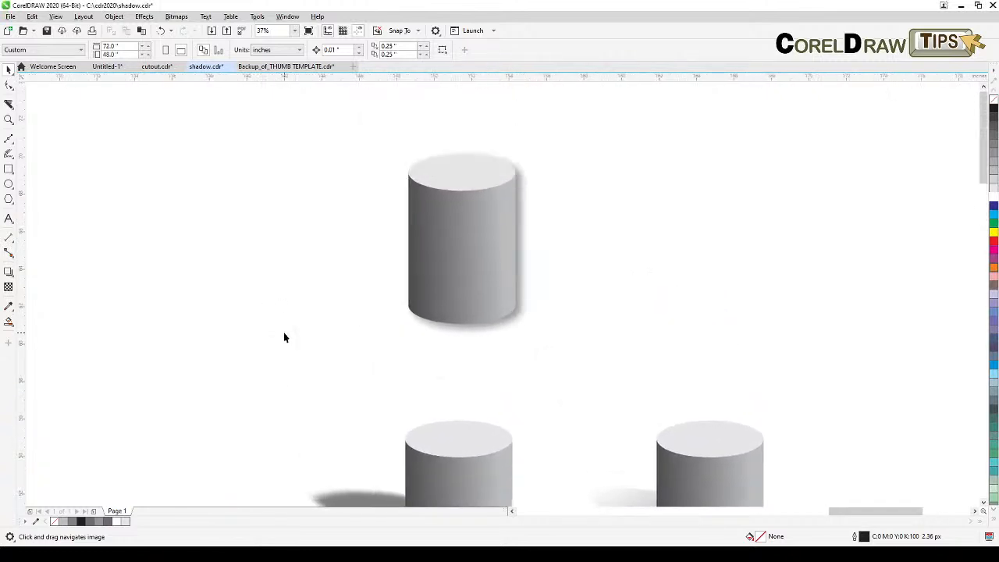
pyautogui.moveTo(195, 313); pyautogui.dragTo(285, 310)
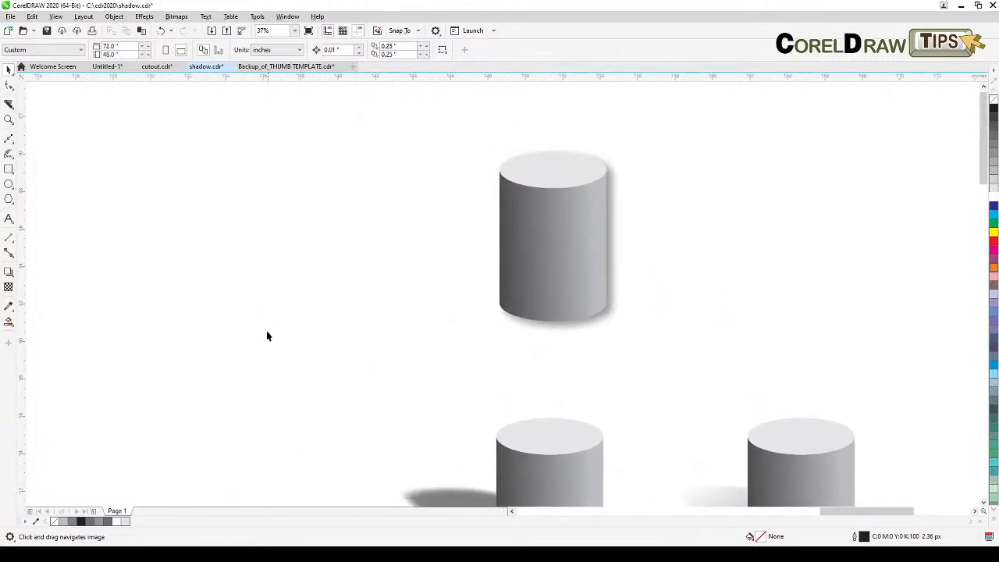
pyautogui.moveTo(182, 326); pyautogui.dragTo(274, 323)
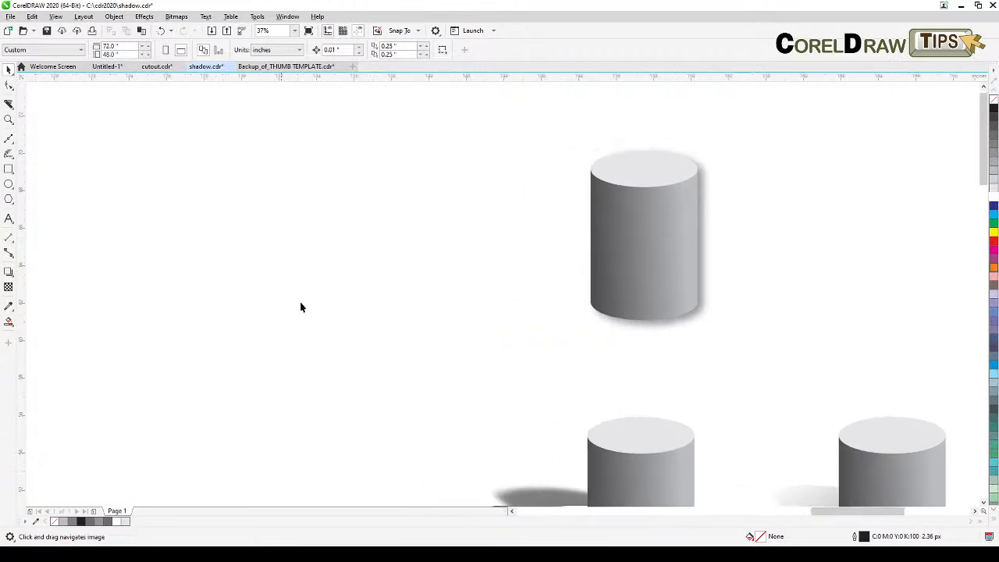
pyautogui.click(8, 168)
pyautogui.moveTo(313, 190); pyautogui.dragTo(453, 304)
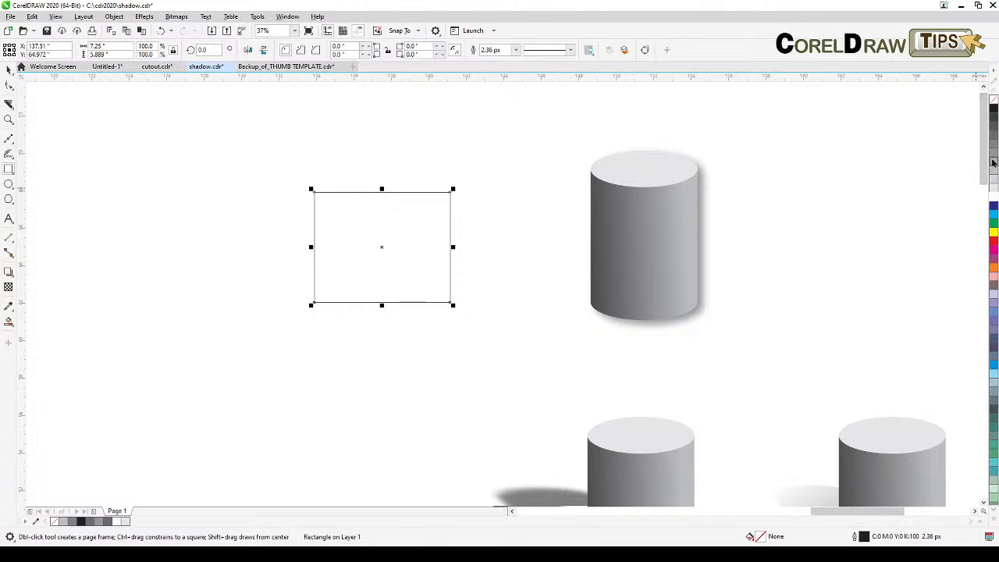
pyautogui.click(994, 163)
pyautogui.click(8, 71)
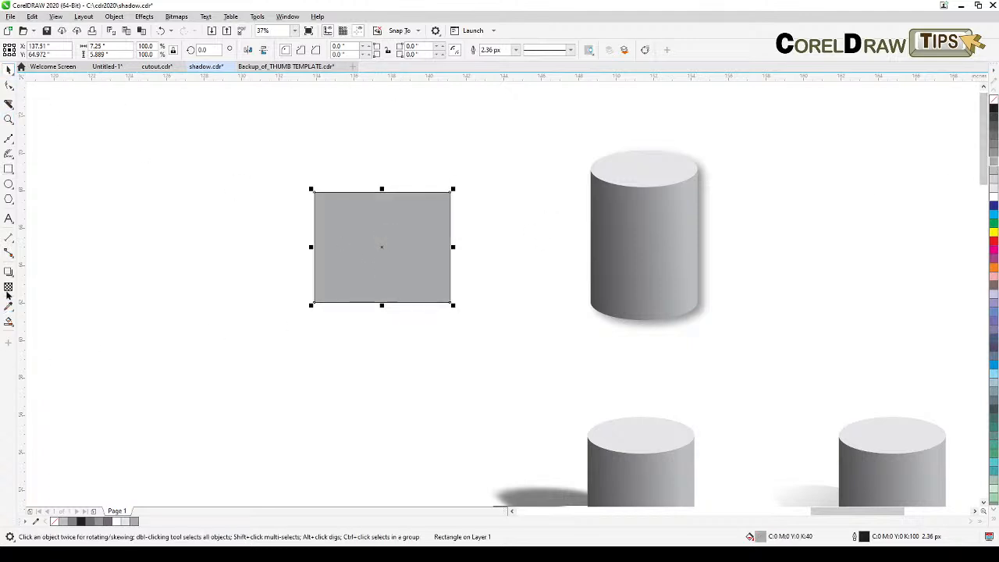
# Apply a flat drop shadow to the grey rectangle, offset down and to the right from its centre by about 0.45 inches each way
pyautogui.click(9, 271)
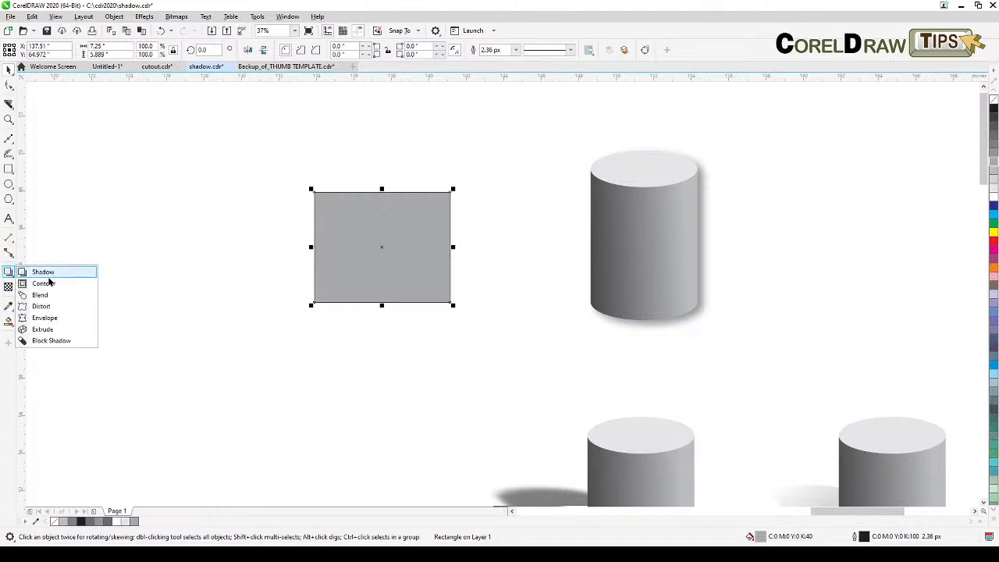
pyautogui.click(37, 269)
pyautogui.moveTo(380, 250); pyautogui.dragTo(443, 311)
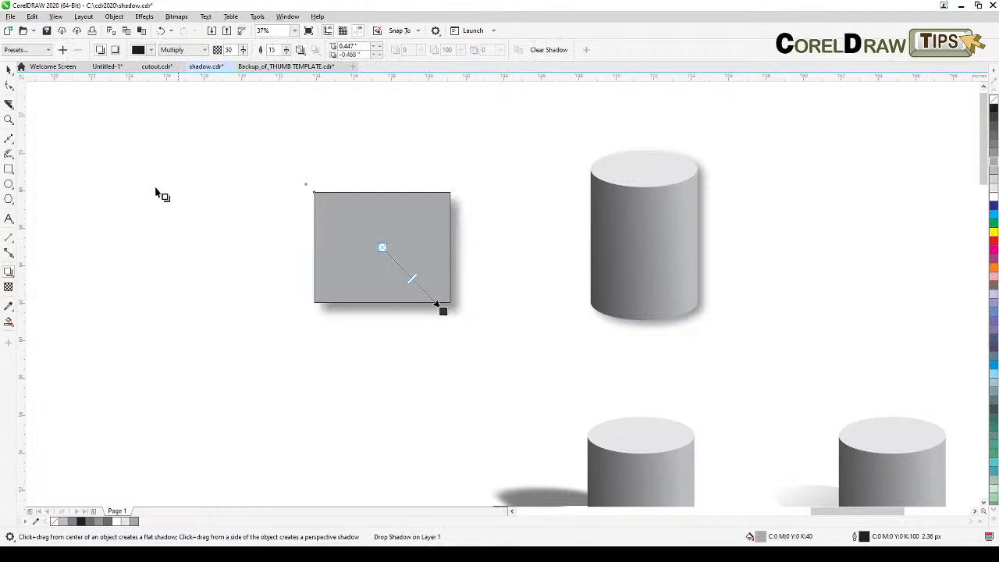
pyautogui.click(9, 69)
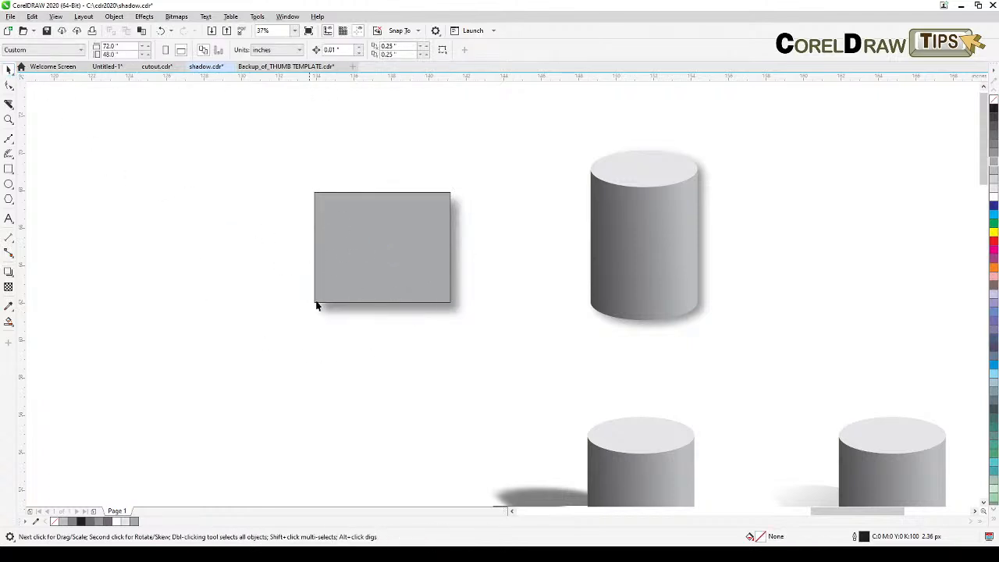
pyautogui.moveTo(267, 165); pyautogui.dragTo(480, 362)
pyautogui.click(405, 391)
# Examine the perspective shadows cast by the two lower cylinders and compare them with the flat drop shadows above
pyautogui.moveTo(455, 338); pyautogui.dragTo(383, 382)
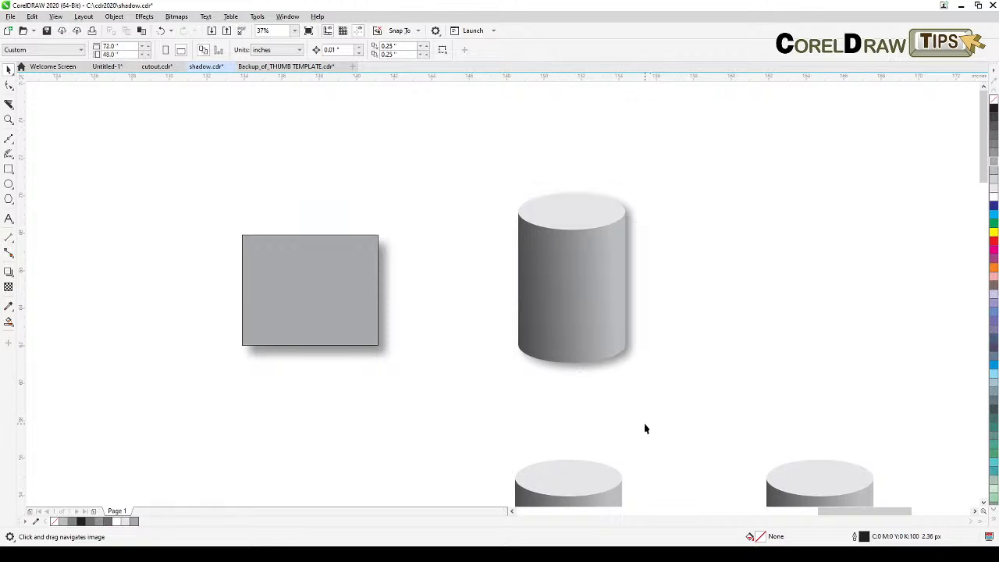
pyautogui.moveTo(644, 421); pyautogui.dragTo(652, 327)
pyautogui.moveTo(657, 393); pyautogui.dragTo(608, 257)
pyautogui.moveTo(675, 331); pyautogui.dragTo(665, 297)
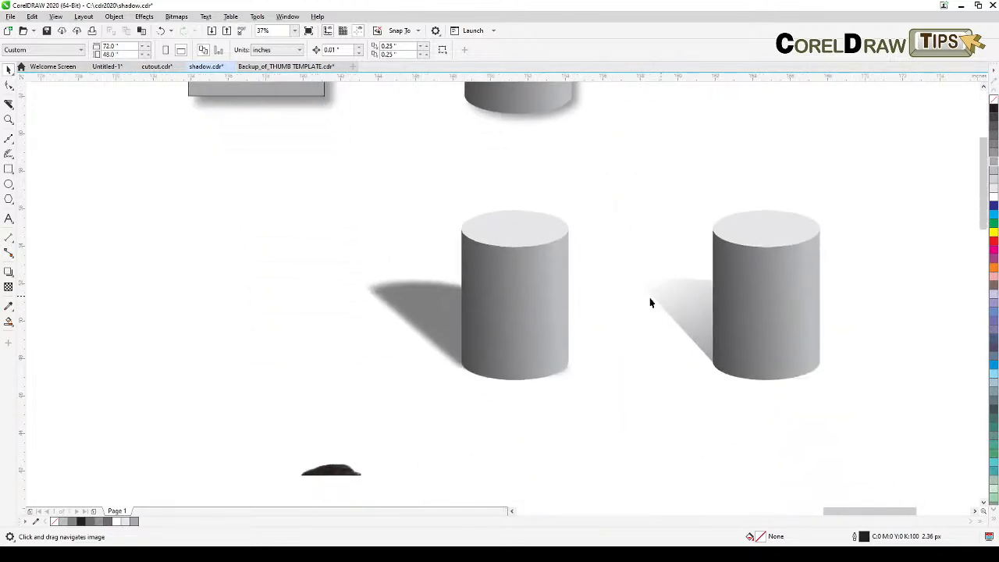
pyautogui.click(8, 119)
pyautogui.moveTo(339, 160); pyautogui.dragTo(880, 423)
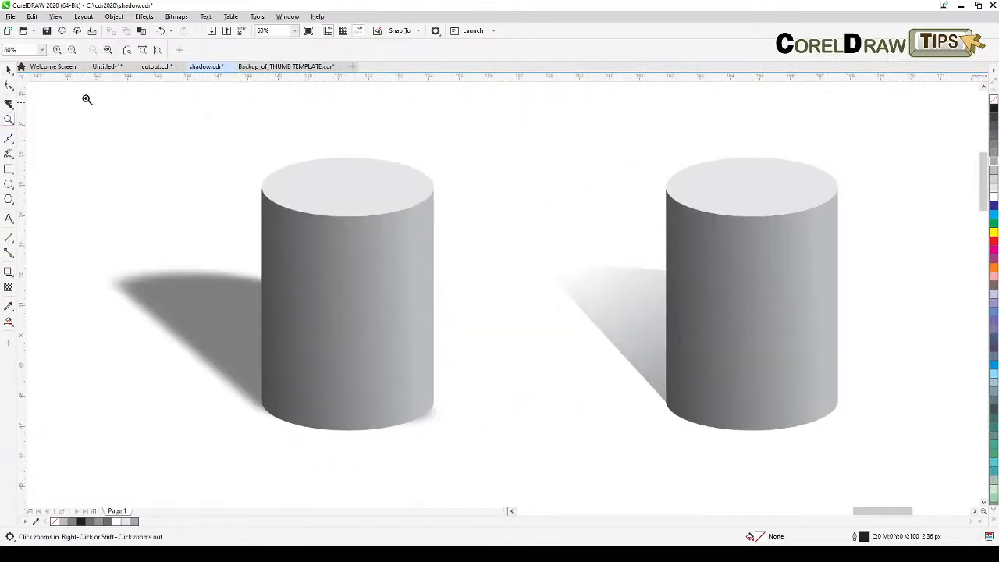
pyautogui.click(9, 70)
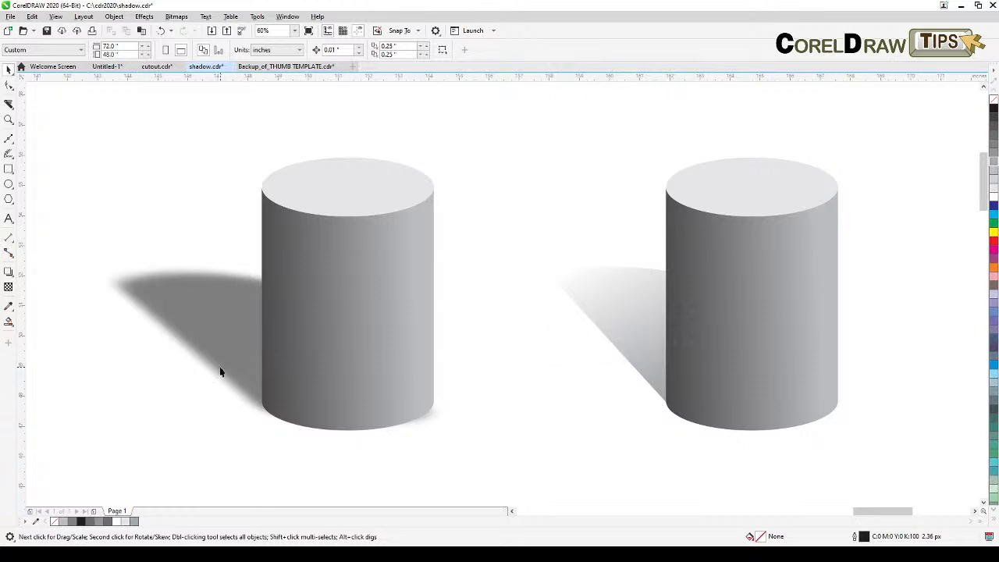
pyautogui.scroll(-3, 220, 372)
pyautogui.moveTo(281, 367); pyautogui.dragTo(374, 401)
pyautogui.scroll(3, 392, 405)
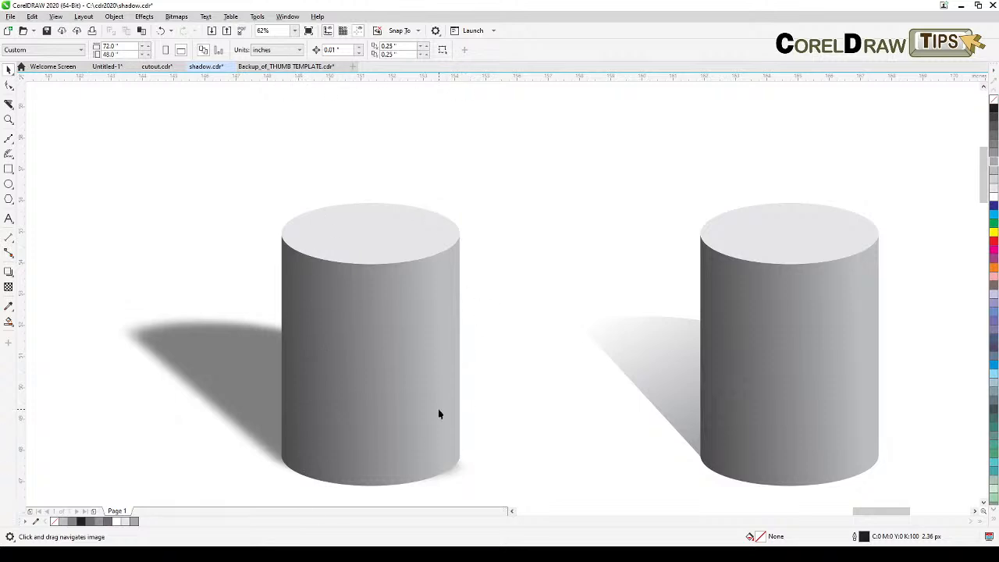
pyautogui.scroll(-3, 437, 414)
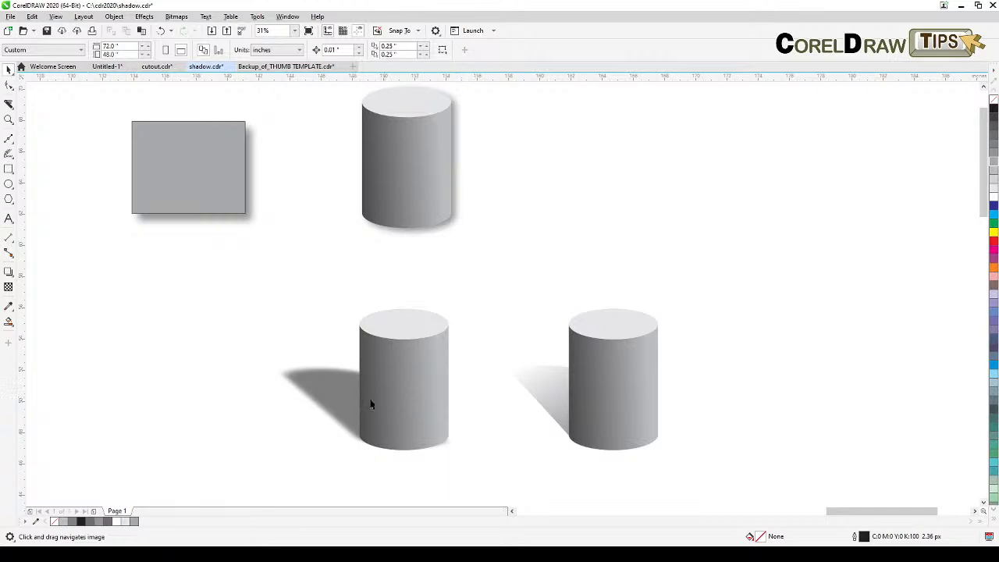
# Draw a flat ellipse about 6.43 by 1.9 inches in the empty area to the right of the top cylinder
pyautogui.click(7, 184)
pyautogui.moveTo(573, 134); pyautogui.dragTo(675, 163)
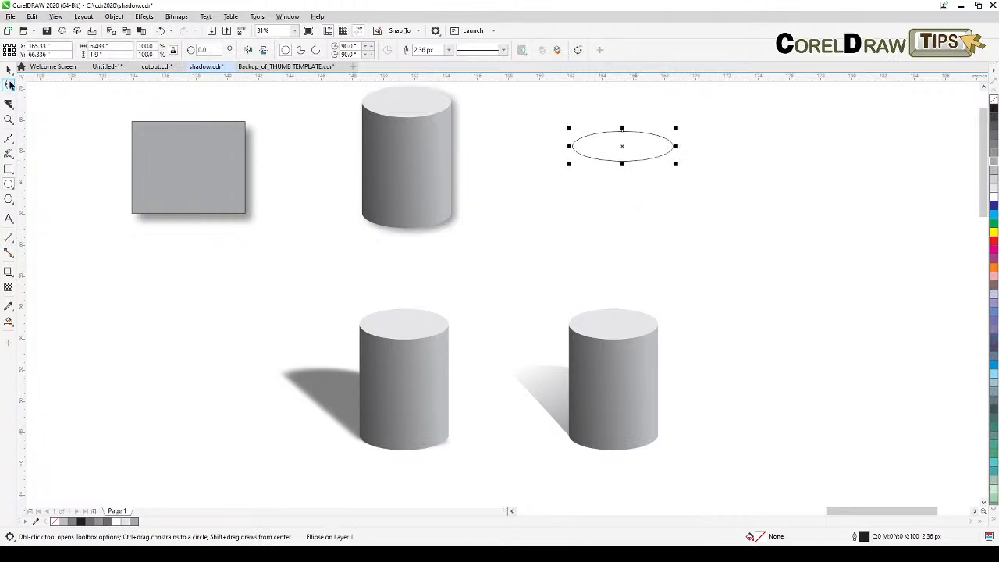
pyautogui.click(8, 70)
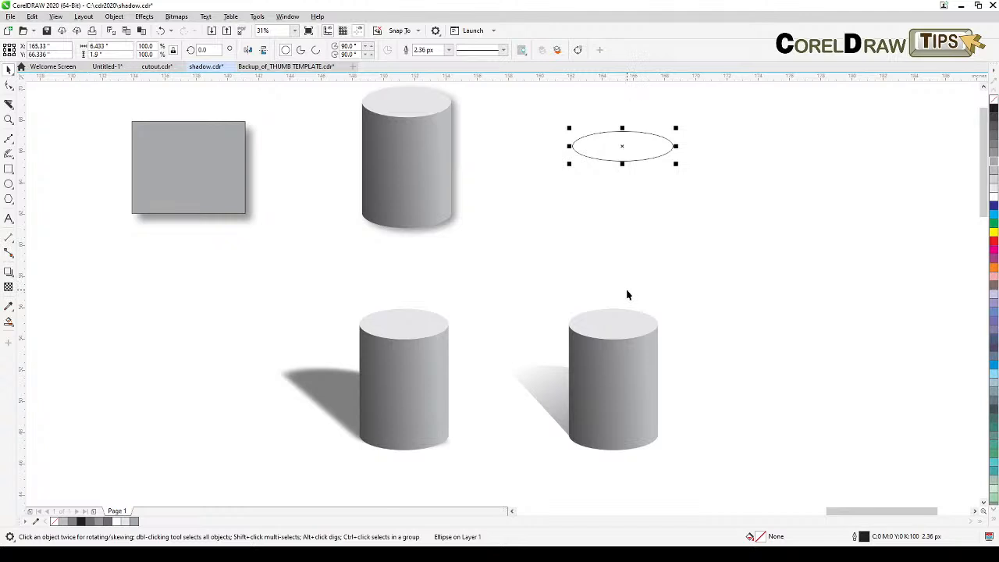
# Duplicate the ellipse and move the copy straight down by about 7.9 inches as the base of the new cylinder
pyautogui.press('KP_Add')
pyautogui.press('space')
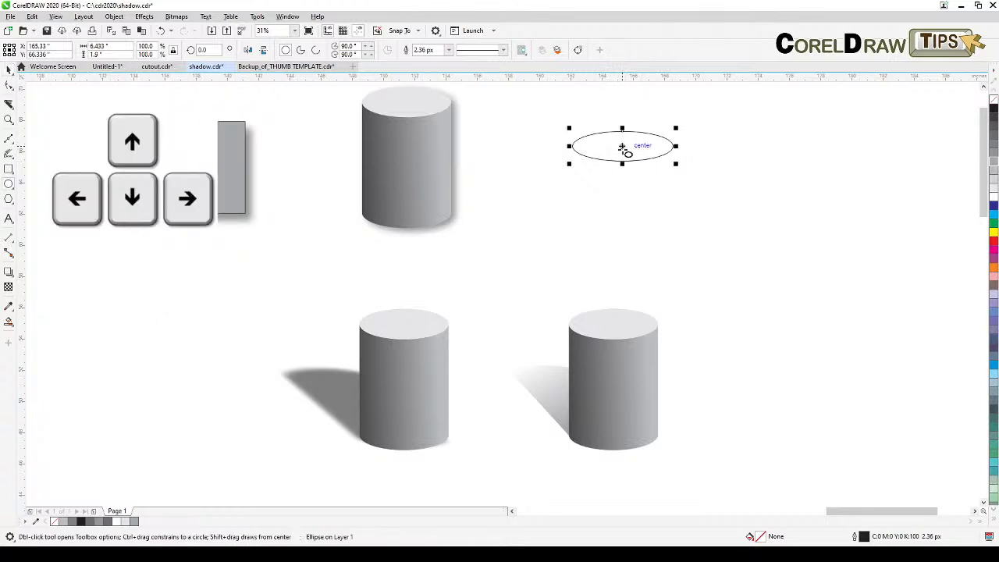
pyautogui.press('+')
pyautogui.press('Down')
pyautogui.press('Down')
pyautogui.press('Down')
pyautogui.press('Down')
pyautogui.press('Down')
pyautogui.press('Down')
pyautogui.press('Down')
pyautogui.press('Down')
pyautogui.press('Down')
pyautogui.press('Down')
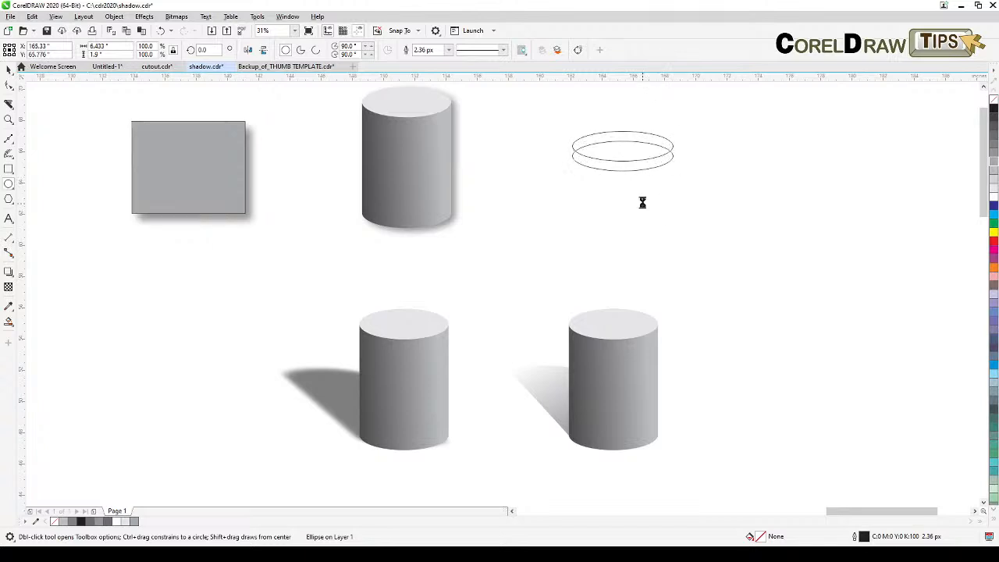
pyautogui.press('space')
pyautogui.moveTo(619, 159); pyautogui.dragTo(617, 273)
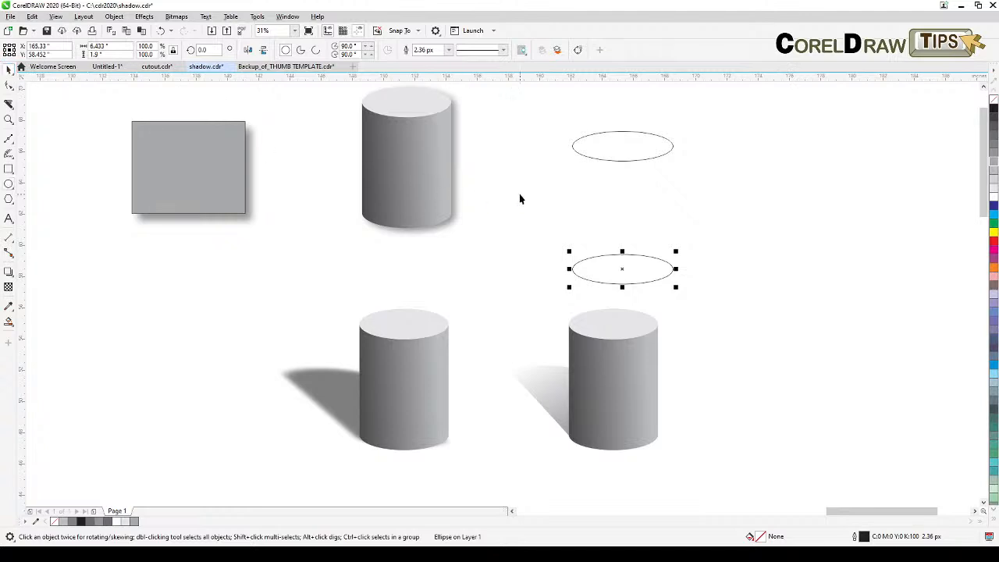
pyautogui.click(539, 187)
pyautogui.moveTo(24, 232); pyautogui.dragTo(4, 204)
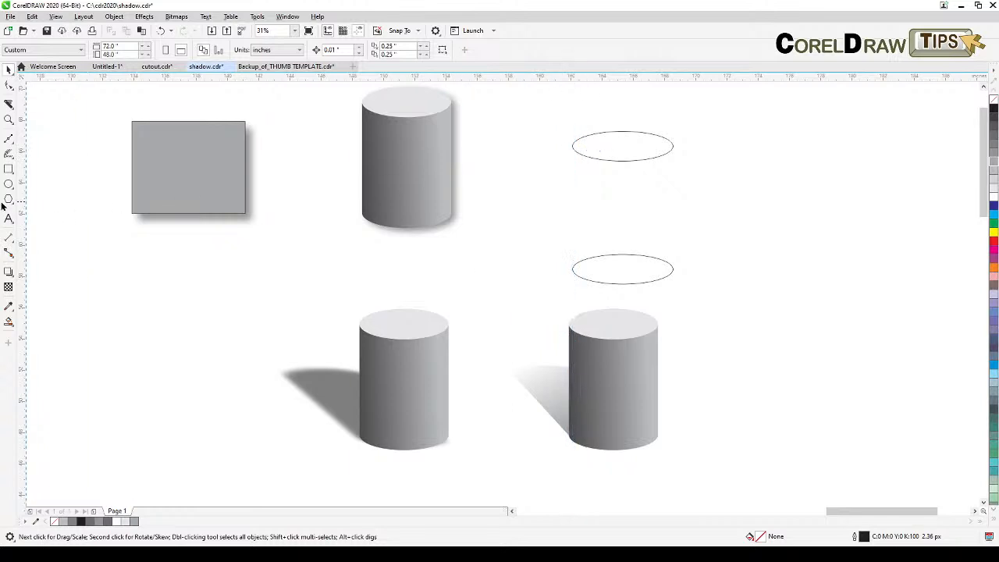
# Draw a straight vertical Bézier line joining the left ends of the upper and lower ellipses
pyautogui.click(8, 140)
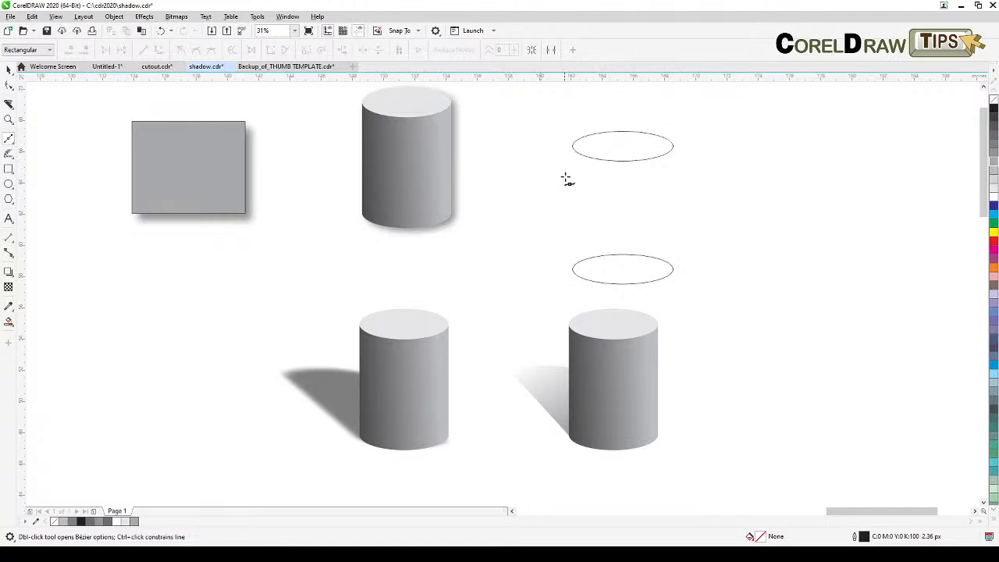
pyautogui.click(572, 146)
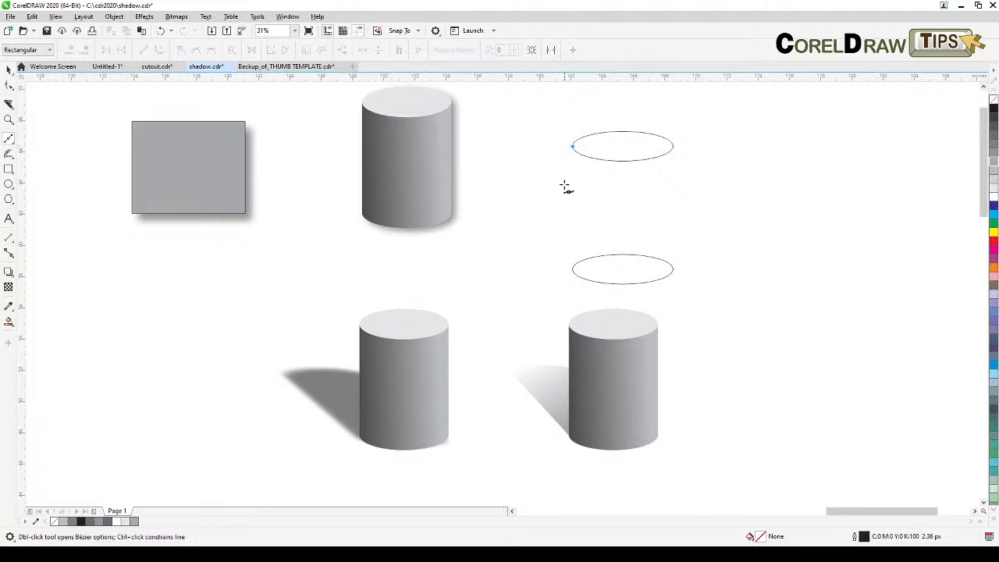
pyautogui.click(572, 269)
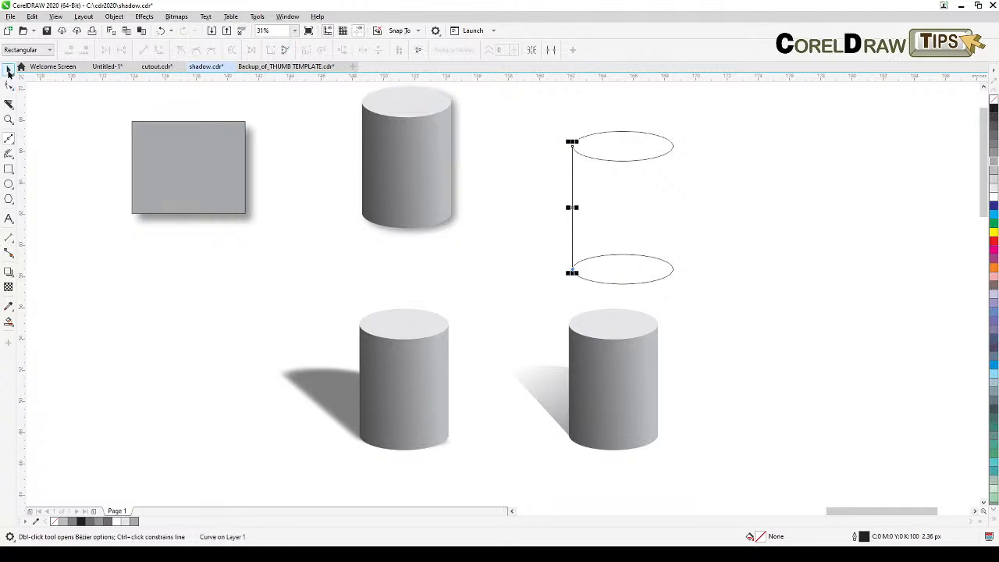
pyautogui.click(9, 70)
pyautogui.click(67, 102)
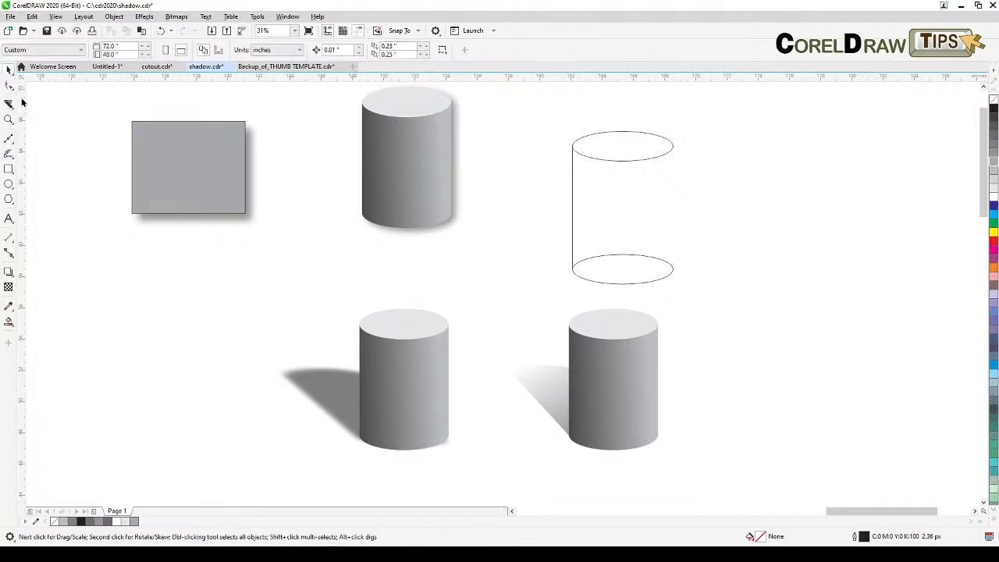
# Draw a straight vertical Bézier line joining the right ends of the upper and lower ellipses
pyautogui.click(7, 139)
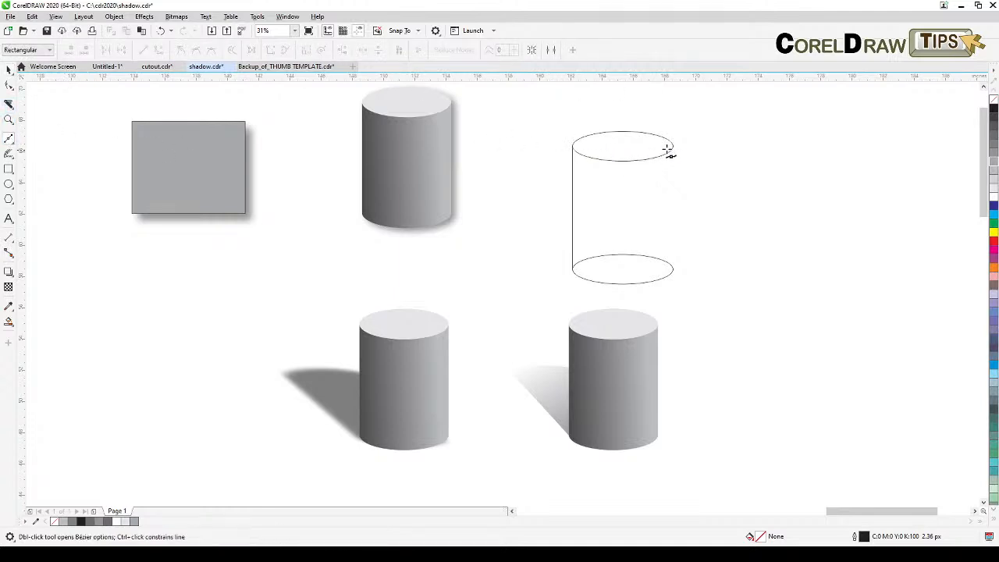
pyautogui.click(672, 146)
pyautogui.click(673, 269)
pyautogui.click(9, 70)
pyautogui.click(375, 287)
# Reshape the lower ellipse into an open arc from 180° to about 2°, keeping only the cylinder's front bottom edge
pyautogui.scroll(1, 650, 282)
pyautogui.moveTo(647, 267); pyautogui.dragTo(648, 328)
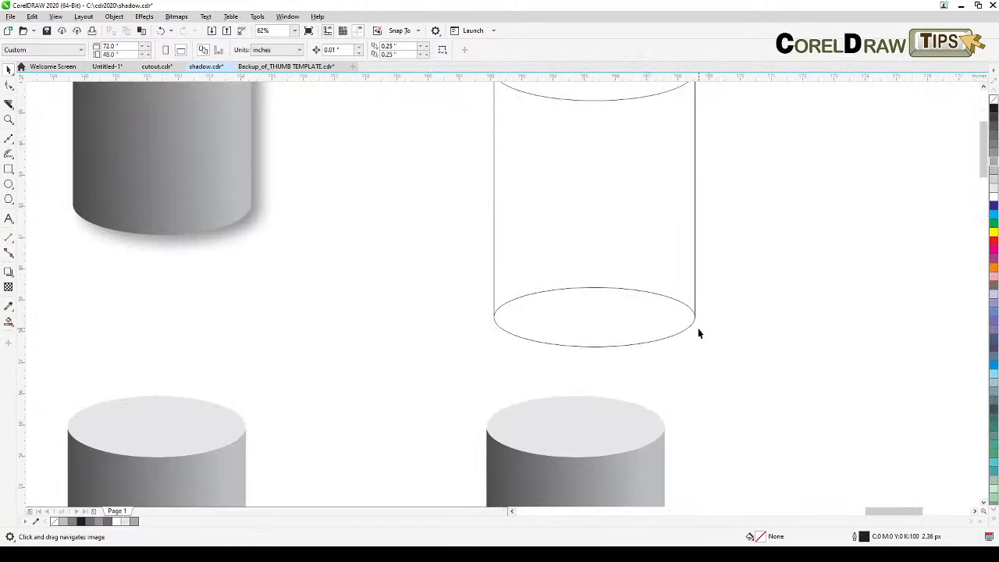
pyautogui.click(588, 287)
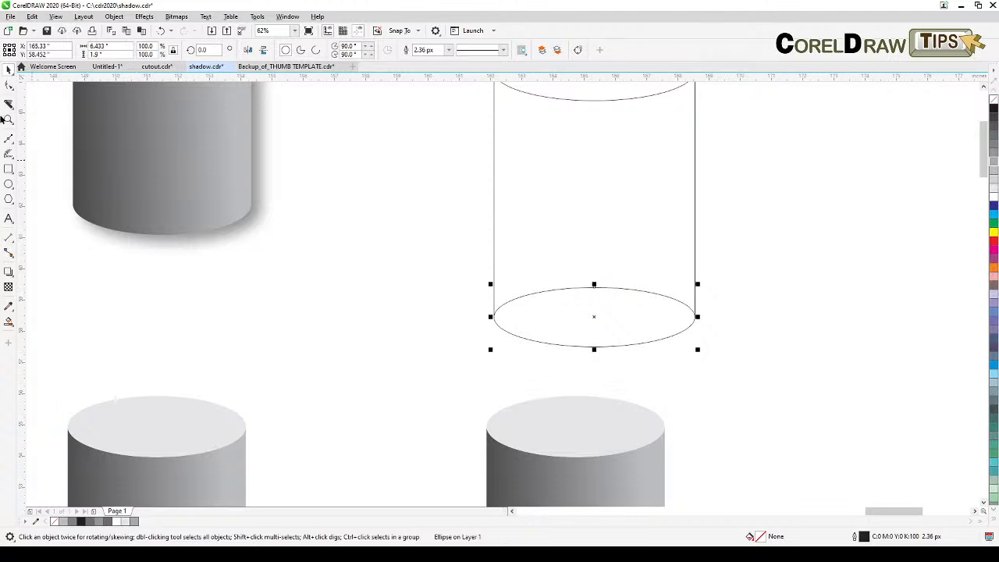
pyautogui.click(7, 86)
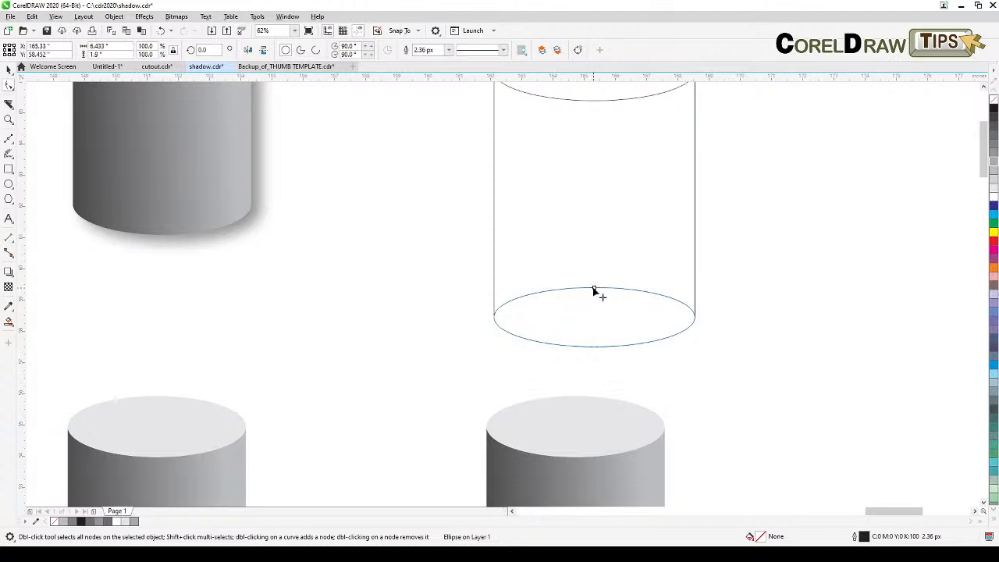
pyautogui.moveTo(593, 290); pyautogui.dragTo(538, 284)
pyautogui.moveTo(516, 244)
pyautogui.mouseDown()
pyautogui.moveTo(516, 259)
pyautogui.moveTo(508, 247)
pyautogui.mouseUp()
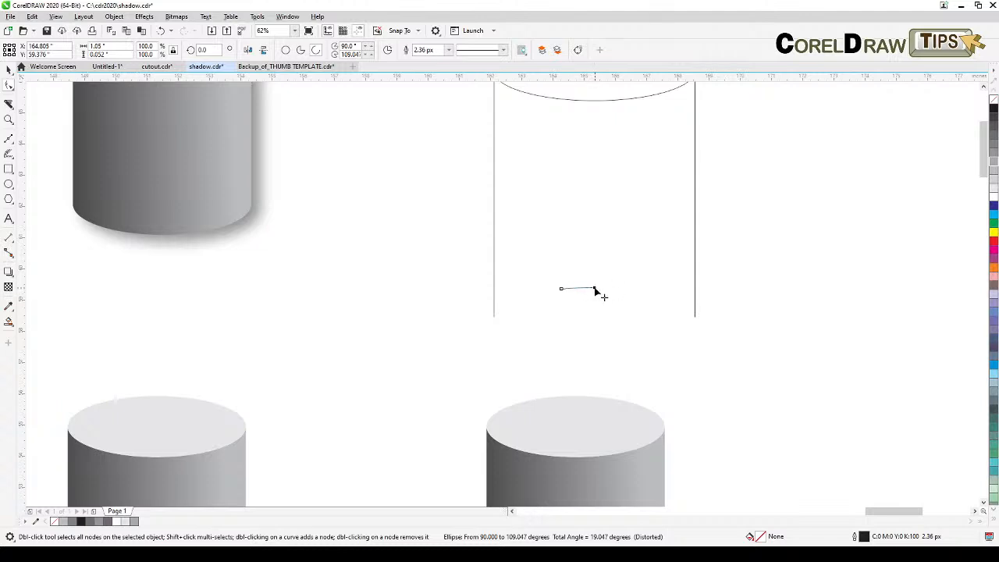
pyautogui.moveTo(594, 290); pyautogui.dragTo(495, 319)
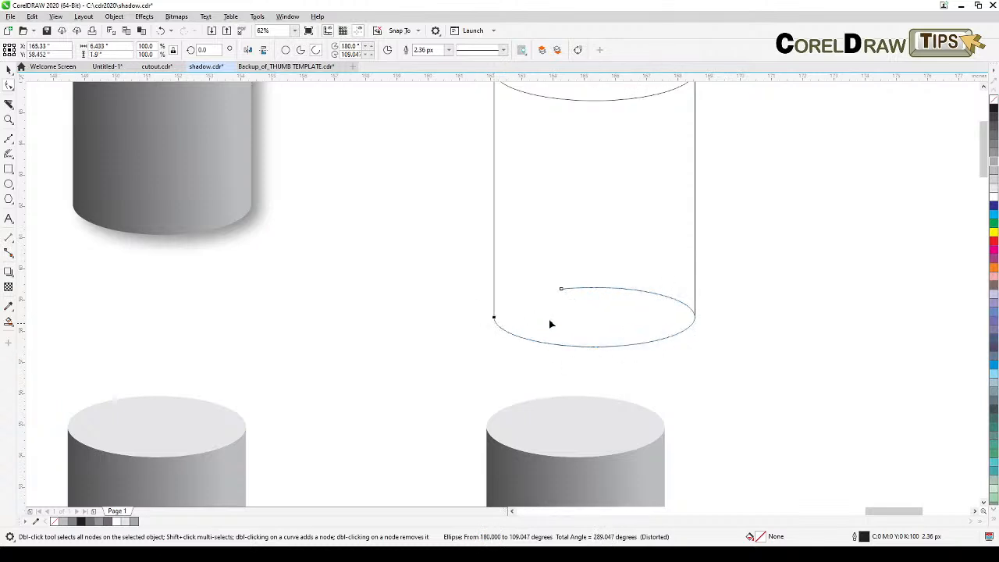
pyautogui.moveTo(561, 290); pyautogui.dragTo(696, 318)
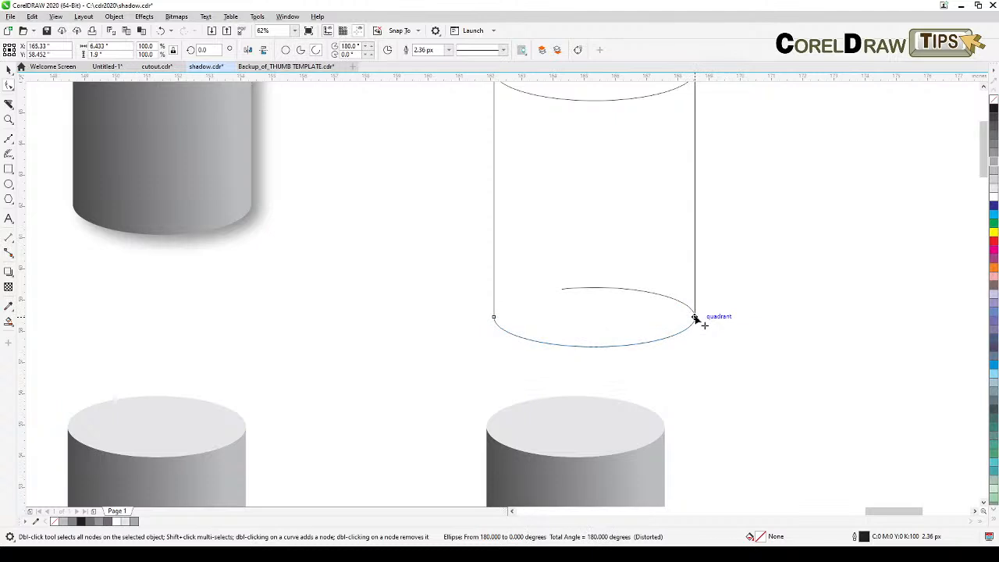
pyautogui.moveTo(695, 319); pyautogui.dragTo(700, 320)
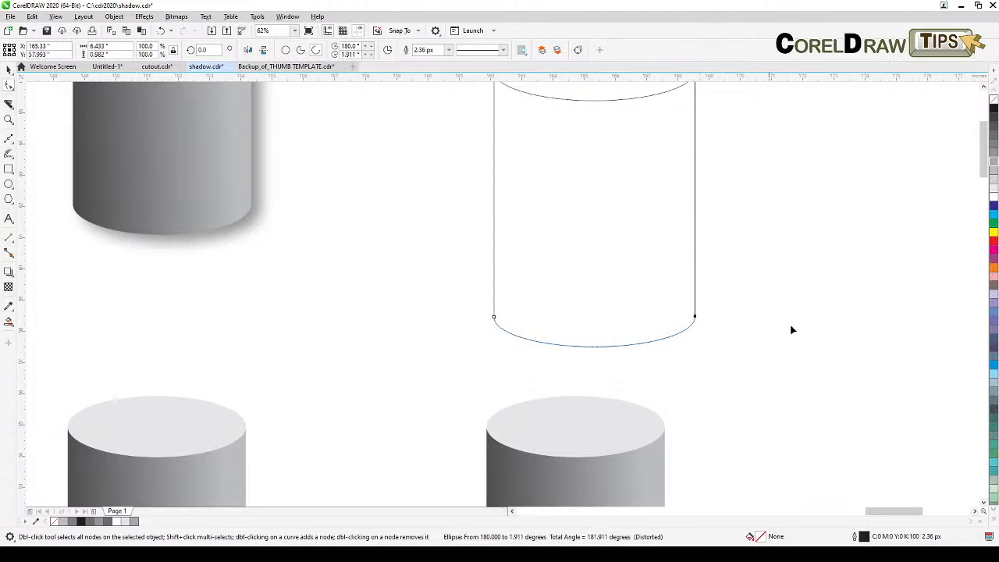
pyautogui.click(8, 69)
# Fill the cylinder's body and its top ellipse as separate closed regions with Smart Fill
pyautogui.press('h')
pyautogui.scroll(-2, 449, 243)
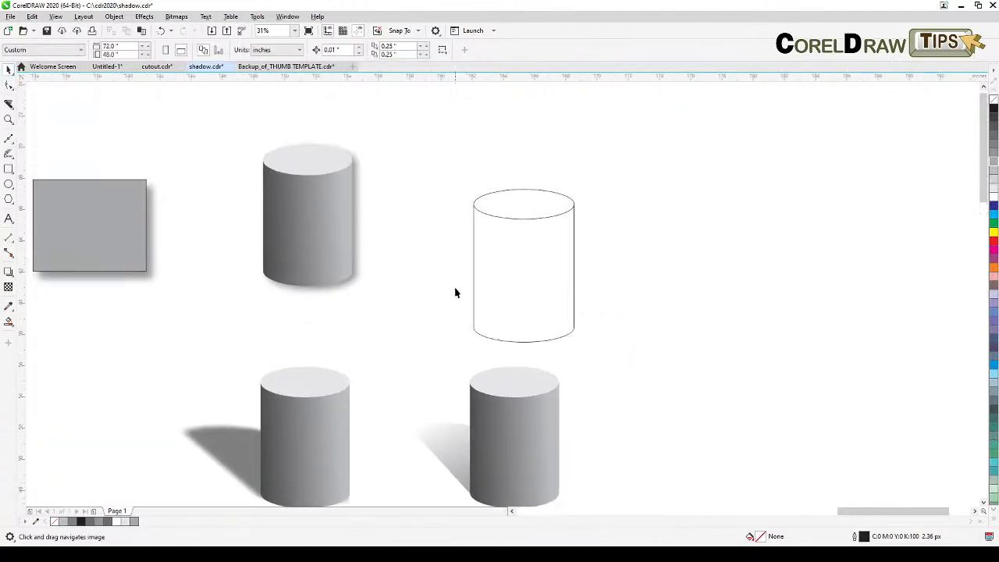
pyautogui.scroll(2, 456, 289)
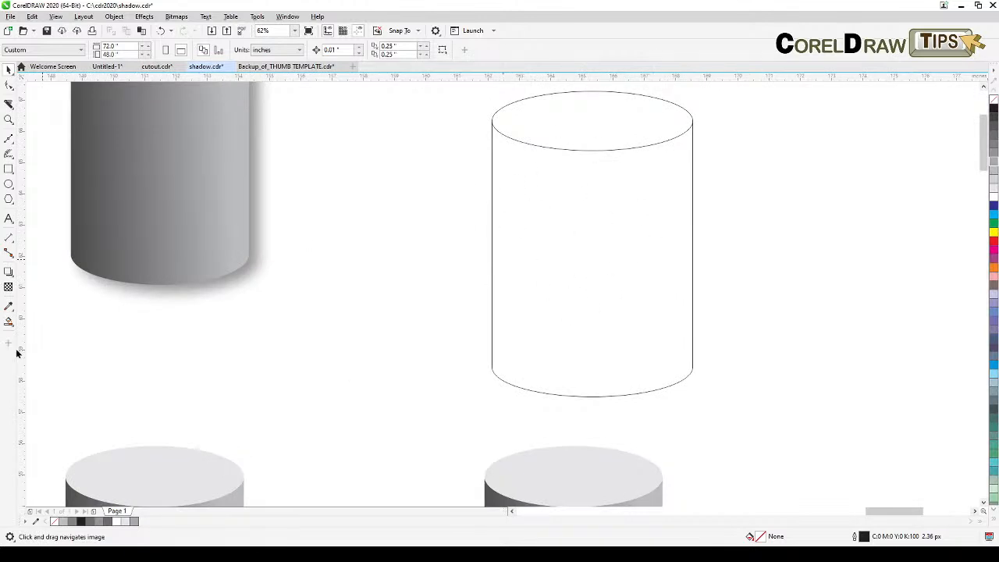
pyautogui.click(9, 327)
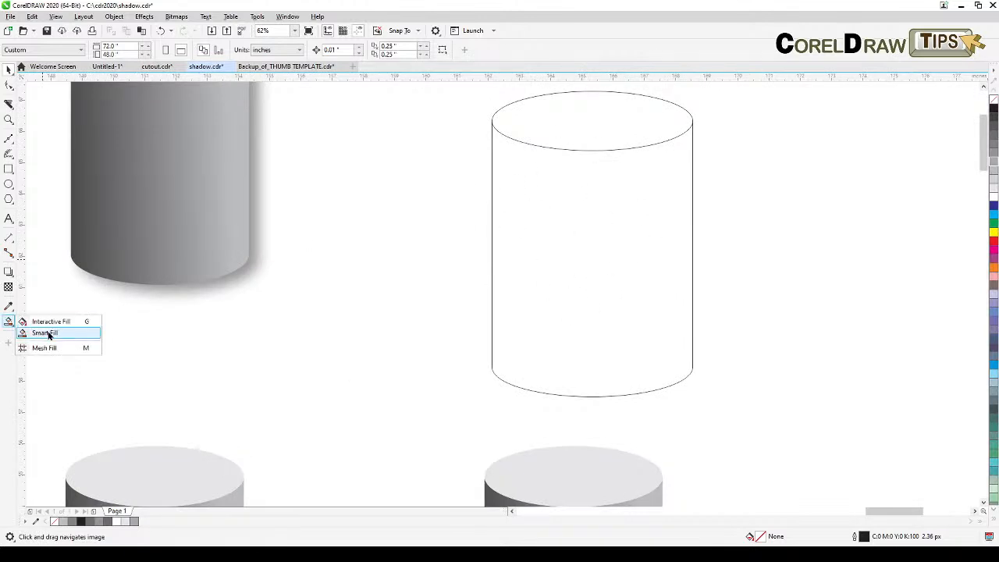
pyautogui.click(35, 334)
pyautogui.click(629, 231)
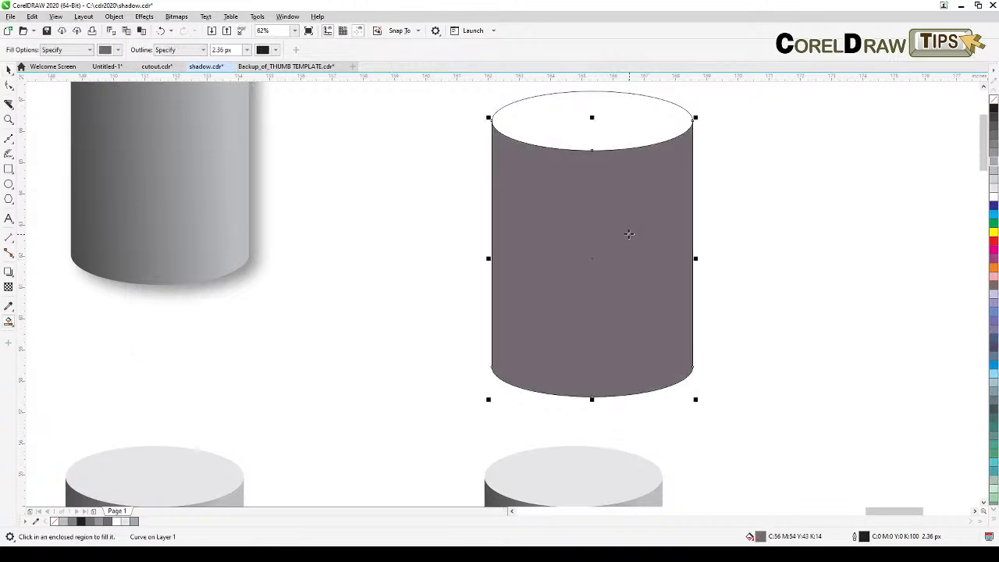
pyautogui.click(614, 114)
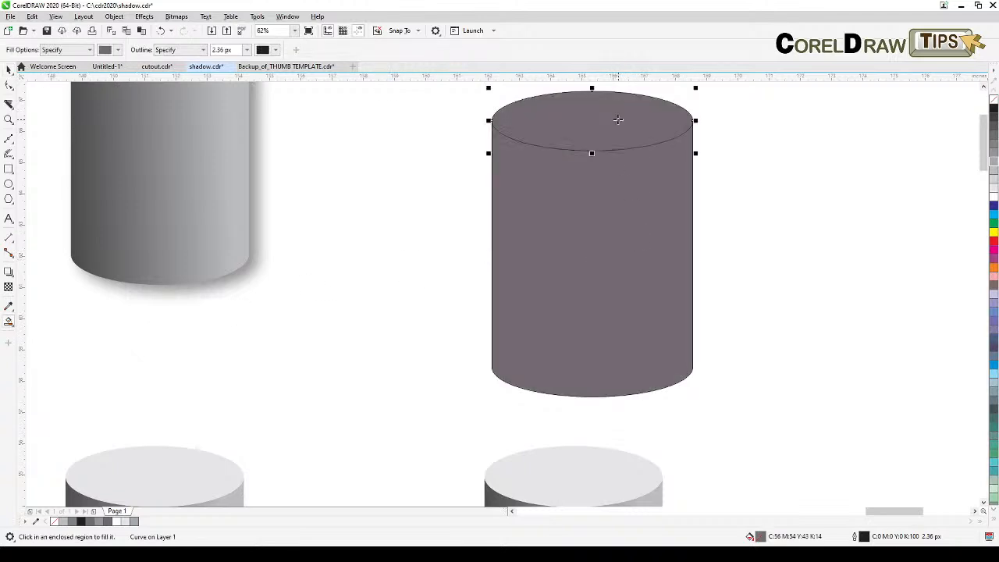
# Recolor the cylinder's body to 40% black and its top ellipse to 10% black
pyautogui.click(9, 70)
pyautogui.click(490, 162)
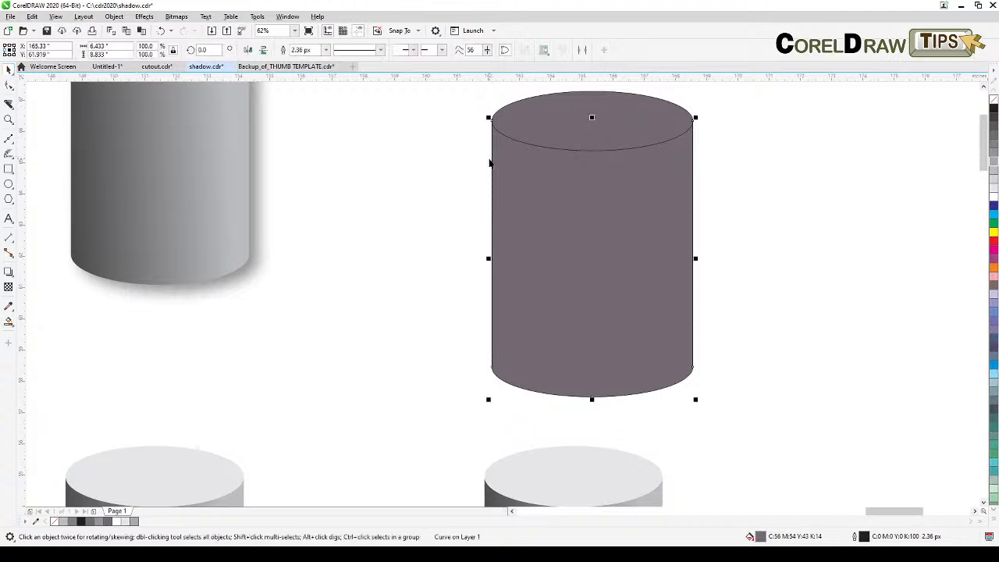
pyautogui.click(994, 162)
pyautogui.click(862, 242)
pyautogui.click(590, 121)
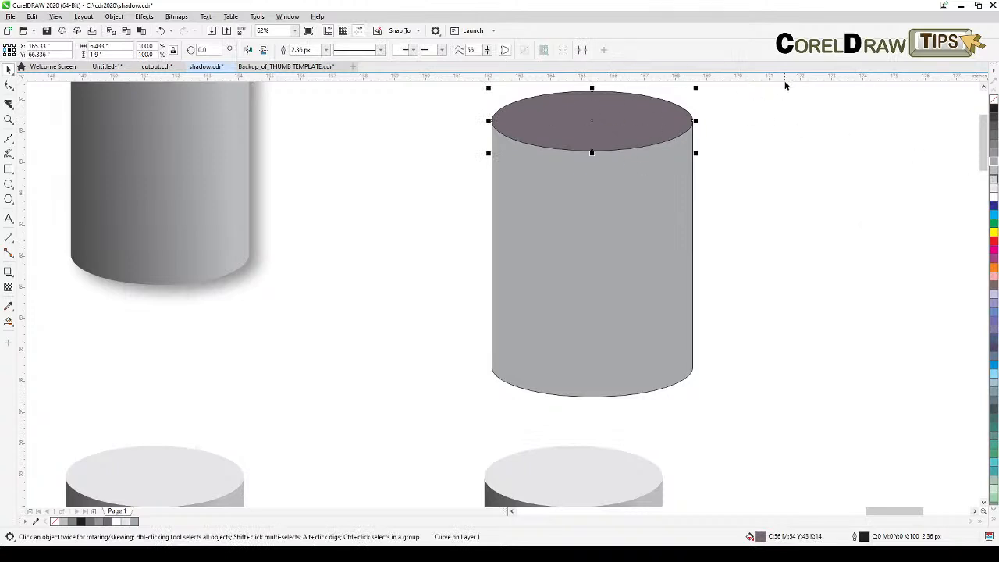
pyautogui.scroll(-2, 748, 182)
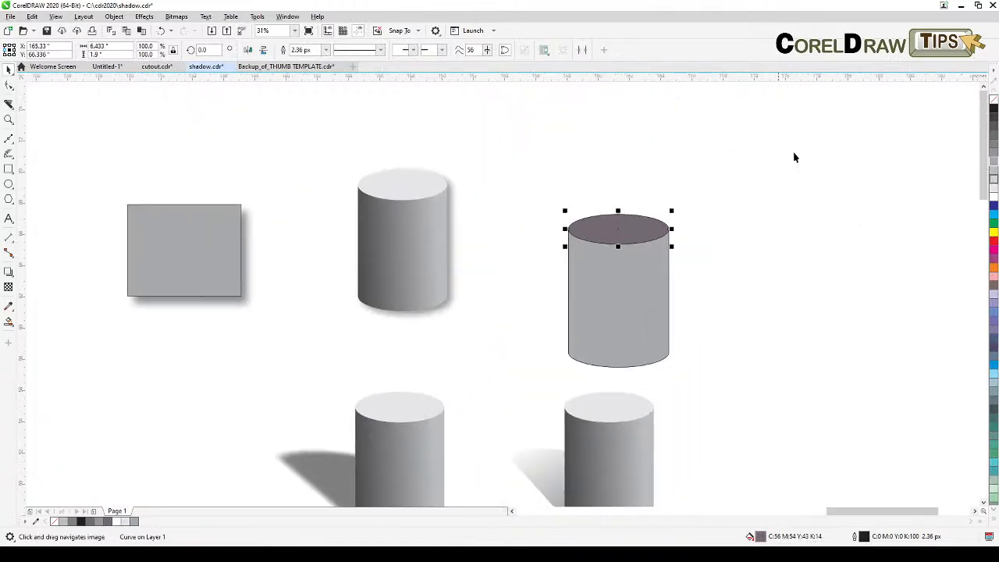
pyautogui.click(993, 192)
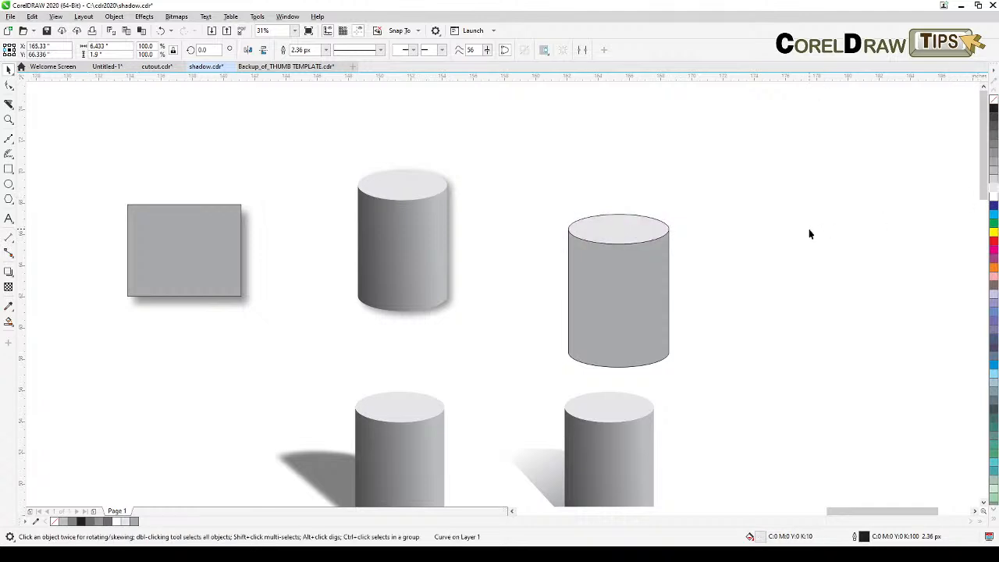
pyautogui.click(809, 263)
# Remove the outlines from all parts of the new cylinder
pyautogui.moveTo(517, 168); pyautogui.dragTo(727, 383)
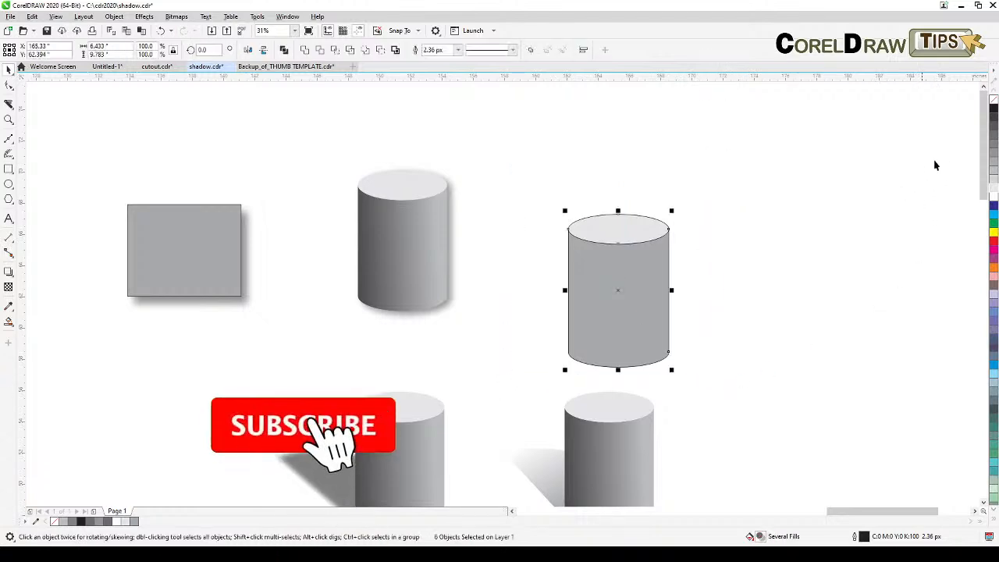
pyautogui.rightClick(994, 102)
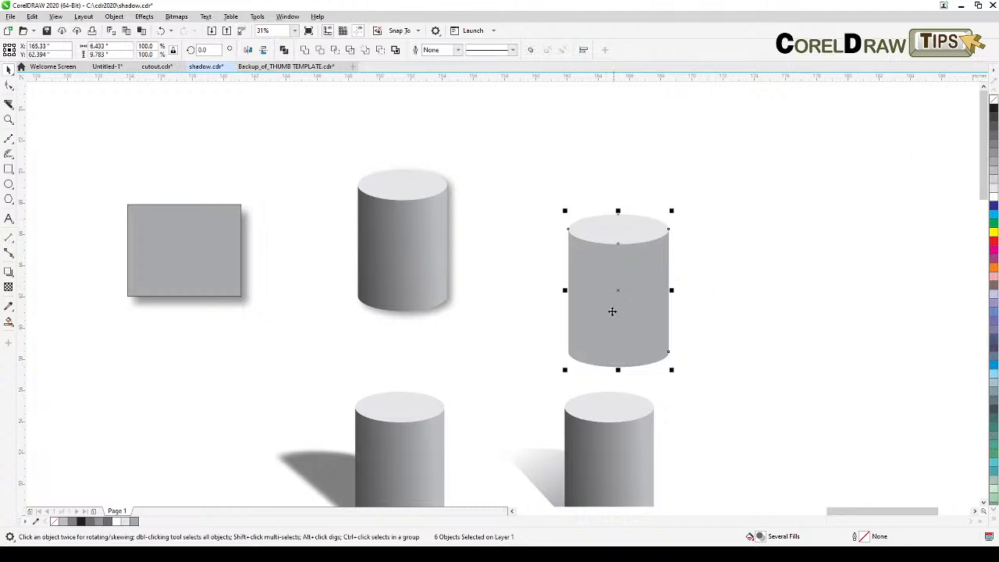
pyautogui.click(530, 327)
# Delete the gray rectangle and the older cylinder beside it, together with their flat shadows
pyautogui.moveTo(558, 361); pyautogui.dragTo(582, 321)
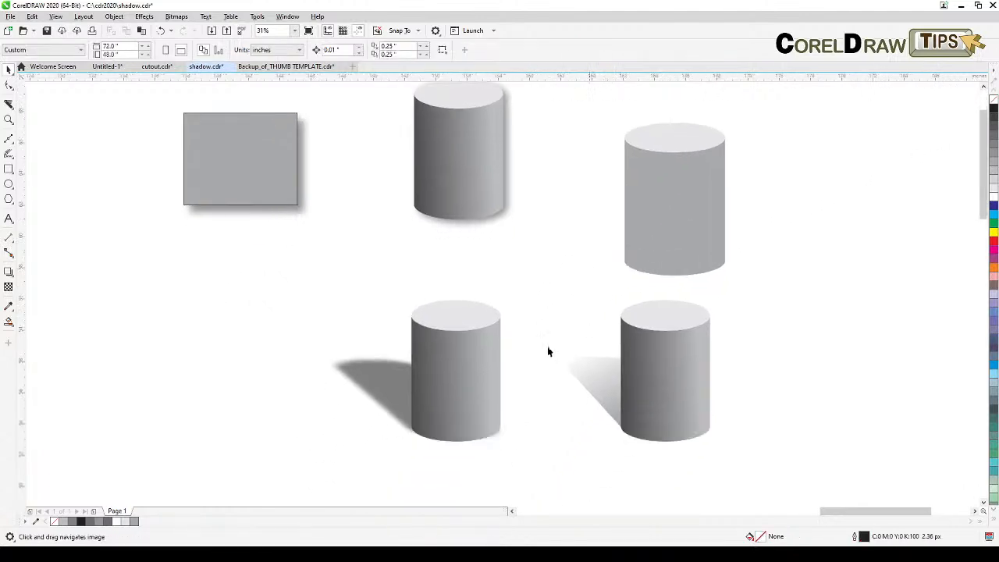
pyautogui.moveTo(471, 210); pyautogui.dragTo(645, 281)
pyautogui.moveTo(316, 121); pyautogui.dragTo(751, 343)
pyautogui.moveTo(638, 262); pyautogui.dragTo(551, 292)
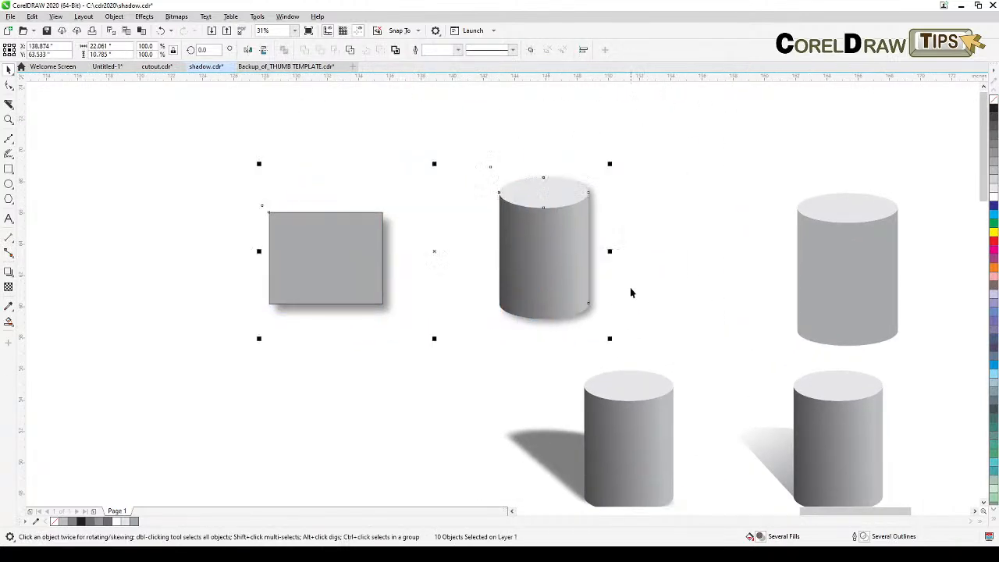
pyautogui.press('Delete')
# Move the whole new cylinder about 14.3 inches left, above the cylinder with the dark perspective shadow
pyautogui.moveTo(659, 342); pyautogui.dragTo(564, 258)
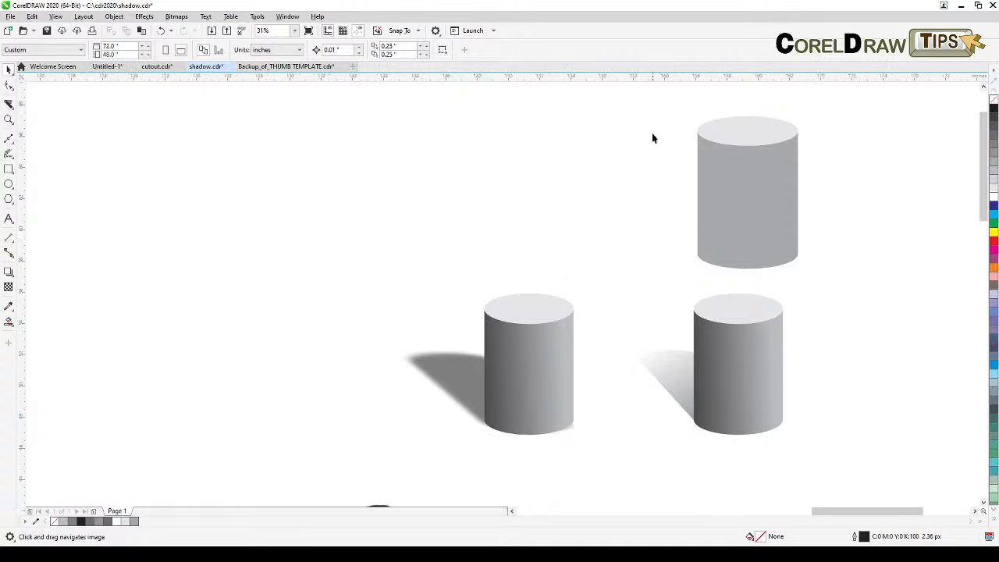
pyautogui.moveTo(660, 101); pyautogui.dragTo(849, 287)
pyautogui.moveTo(769, 216); pyautogui.dragTo(547, 211)
pyautogui.moveTo(619, 249); pyautogui.dragTo(707, 266)
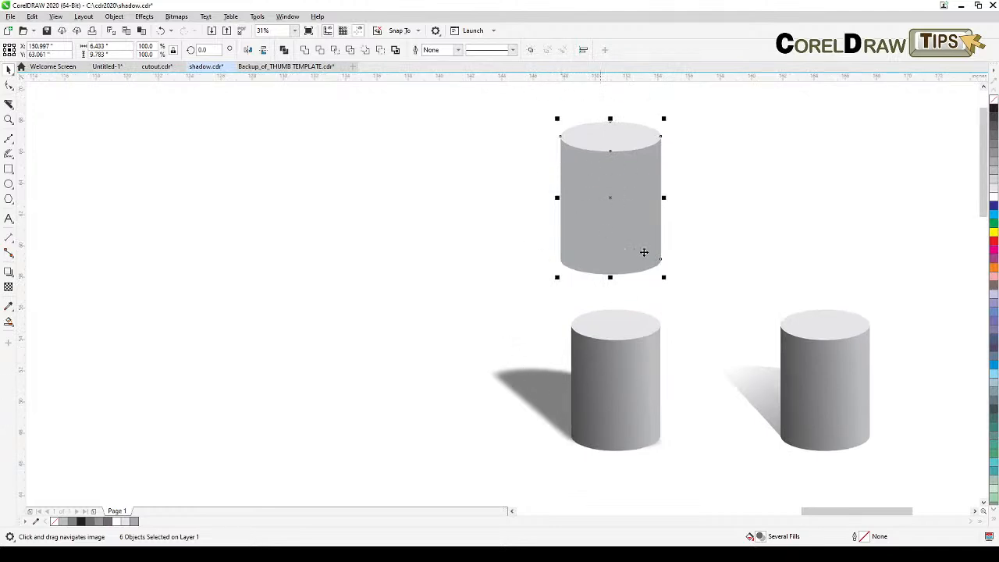
pyautogui.click(725, 167)
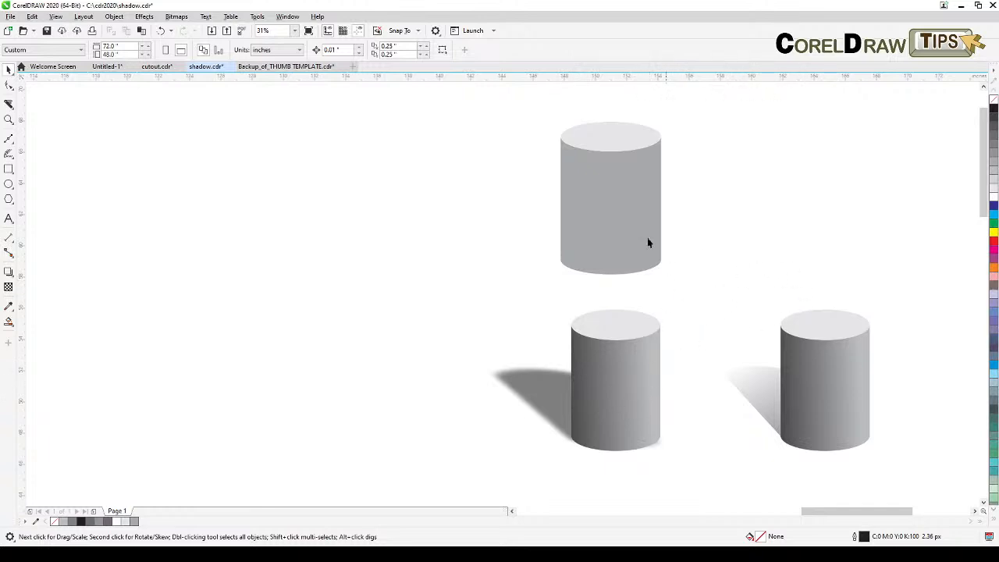
# Move the cylinder's body away from its top ellipse and undo the move
pyautogui.click(601, 227)
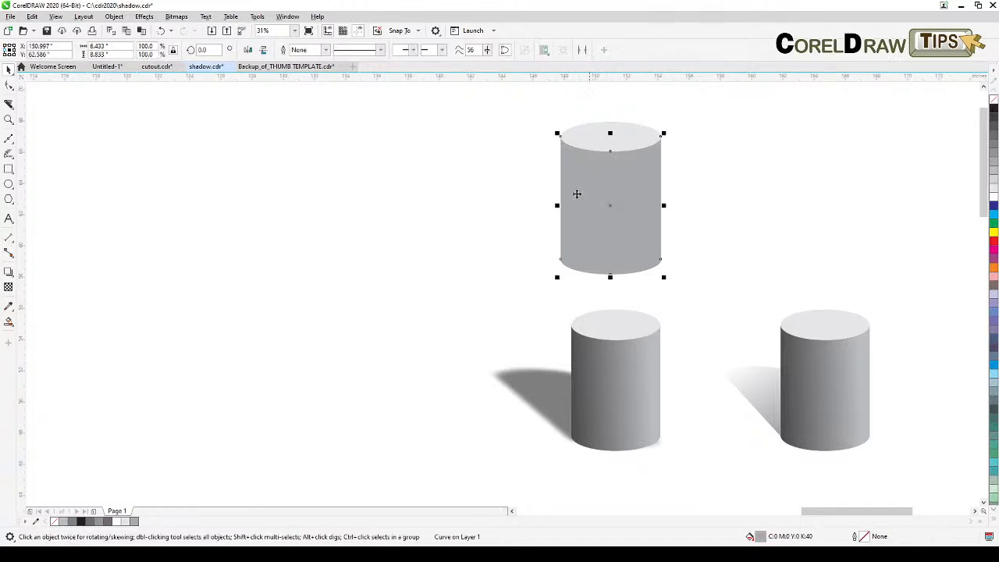
pyautogui.moveTo(619, 205); pyautogui.dragTo(474, 212)
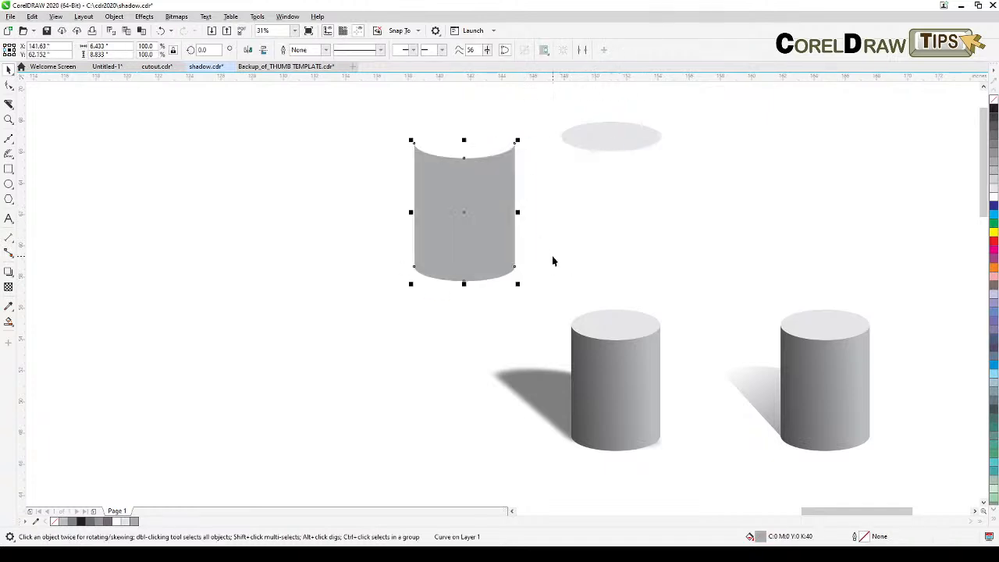
pyautogui.hotkey('ctrl', 'z')
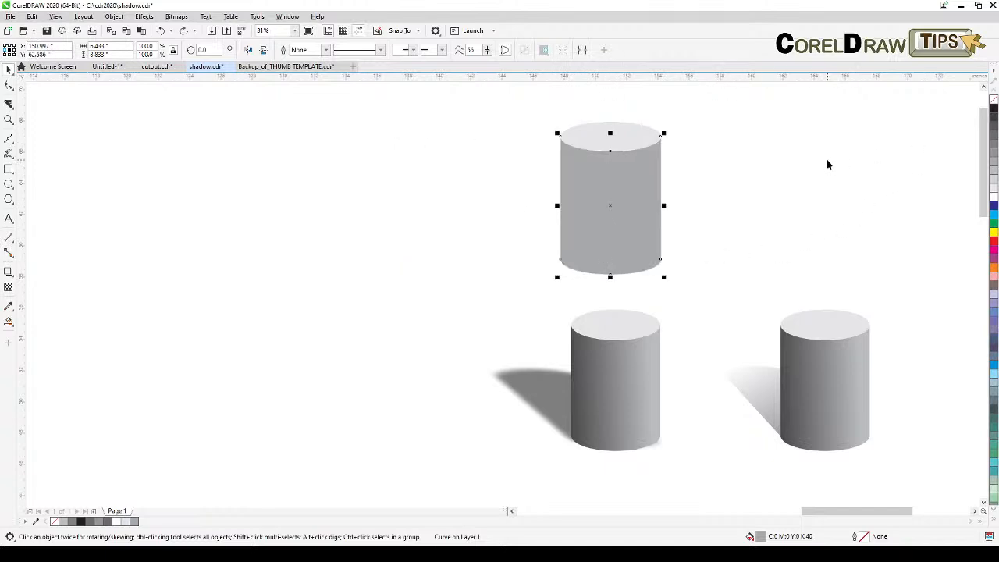
# Duplicate the cylinder's body in place and fill the copy with 100% black
pyautogui.press('KP_Add')
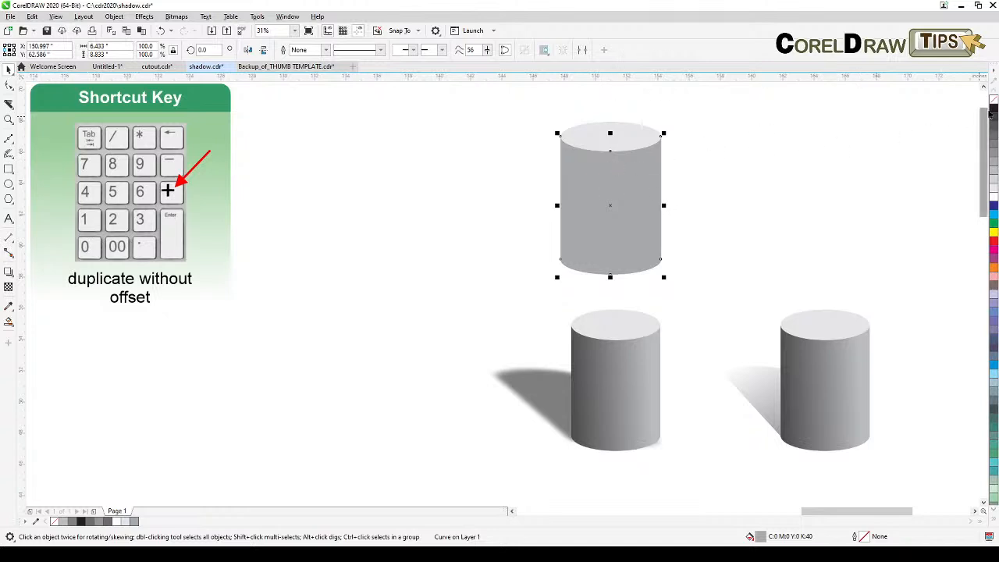
pyautogui.click(992, 109)
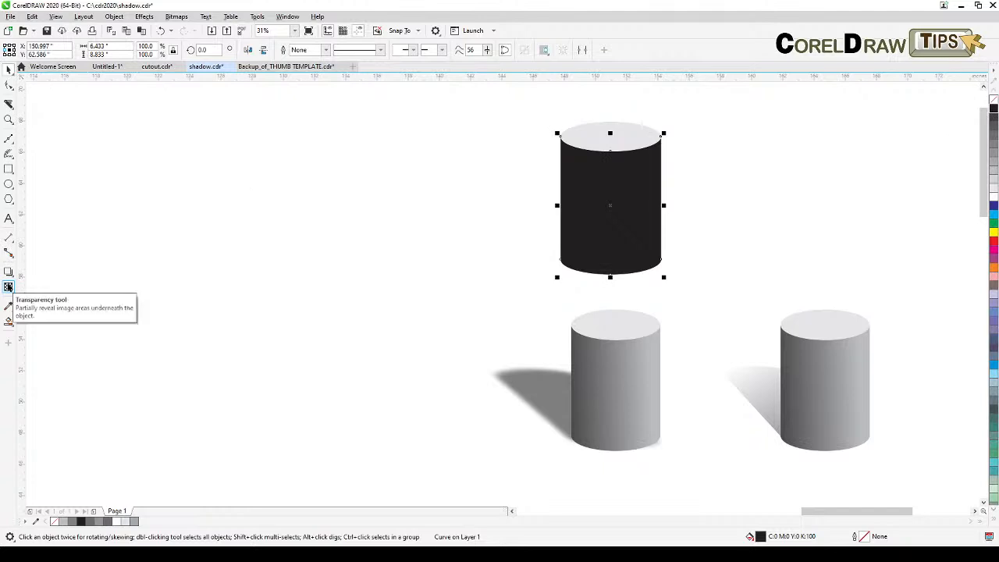
# Apply a horizontal linear transparency at 0° to the black copy, fading from opaque on its left to 100% transparent on its right
pyautogui.click(9, 287)
pyautogui.moveTo(513, 202); pyautogui.dragTo(644, 201)
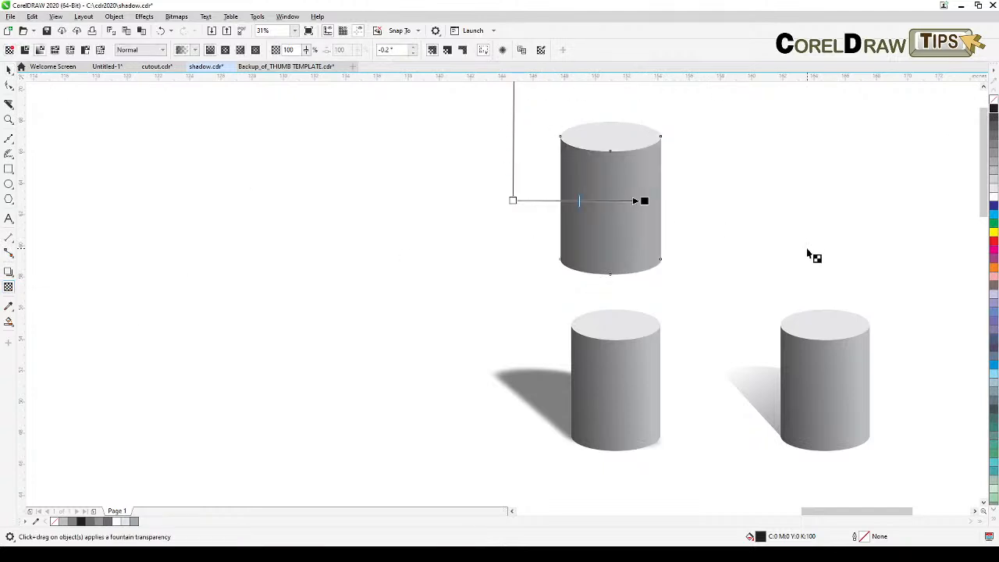
pyautogui.moveTo(644, 201); pyautogui.dragTo(634, 200)
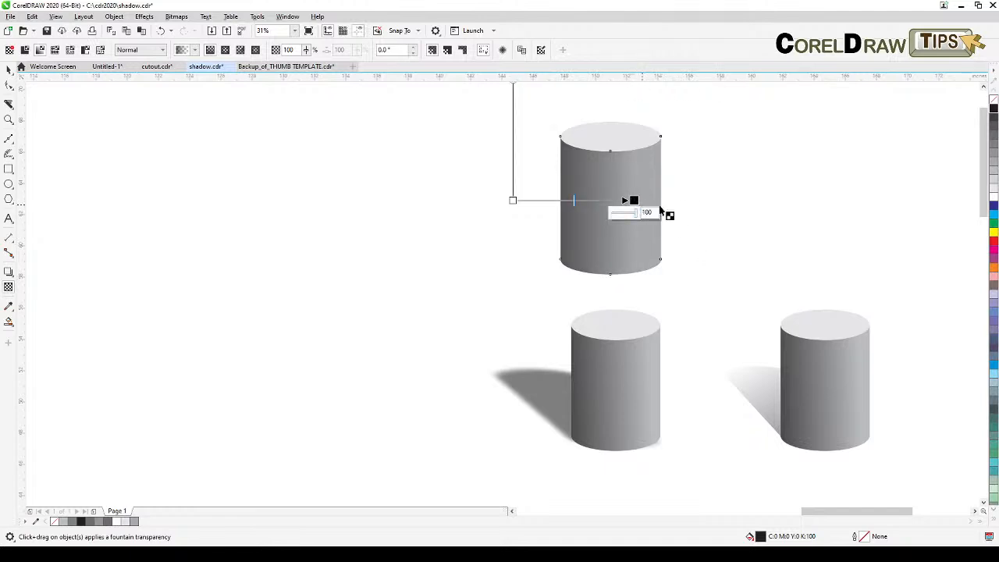
pyautogui.click(9, 70)
pyautogui.click(292, 242)
pyautogui.moveTo(303, 253); pyautogui.dragTo(285, 295)
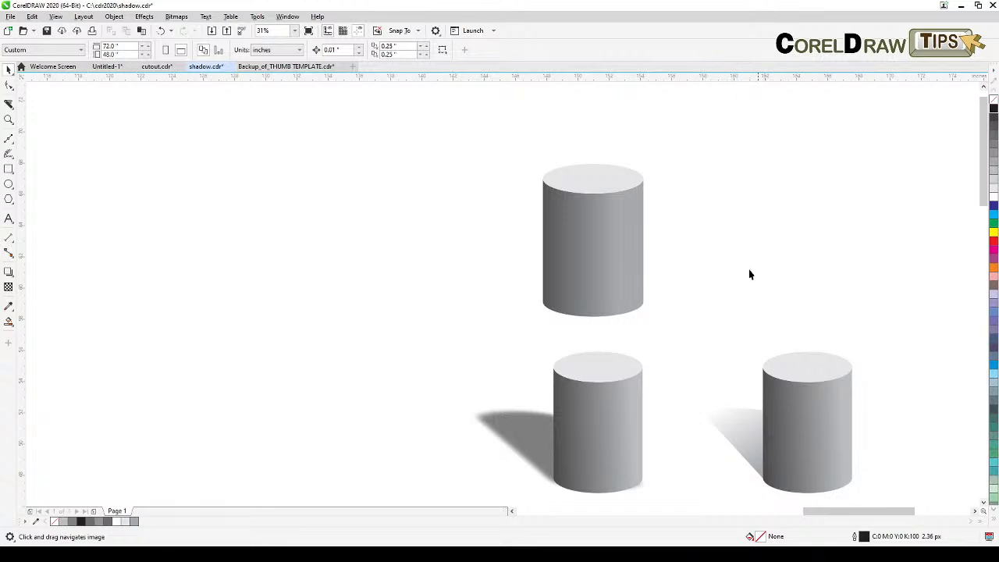
pyautogui.moveTo(658, 370); pyautogui.dragTo(682, 350)
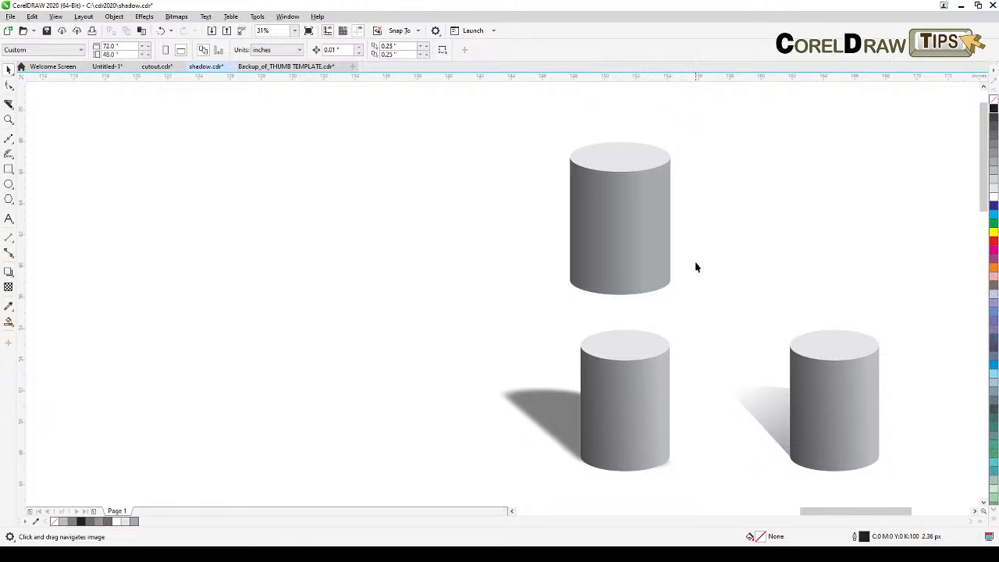
# Try a flat drop shadow cast down and right from the cylinder's body piece alone, and undo it
pyautogui.click(614, 219)
pyautogui.click(9, 271)
pyautogui.moveTo(619, 225); pyautogui.dragTo(681, 286)
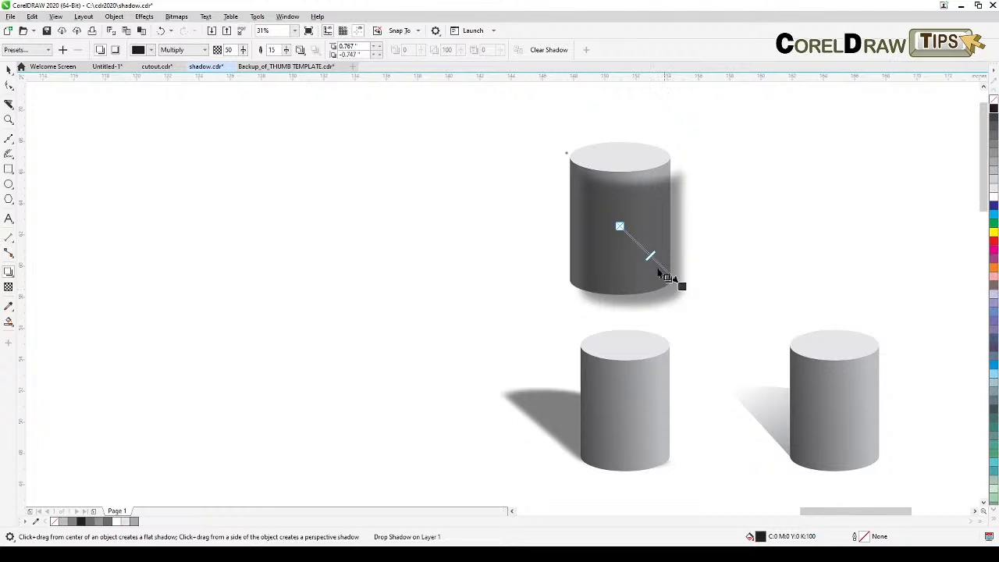
pyautogui.click(10, 68)
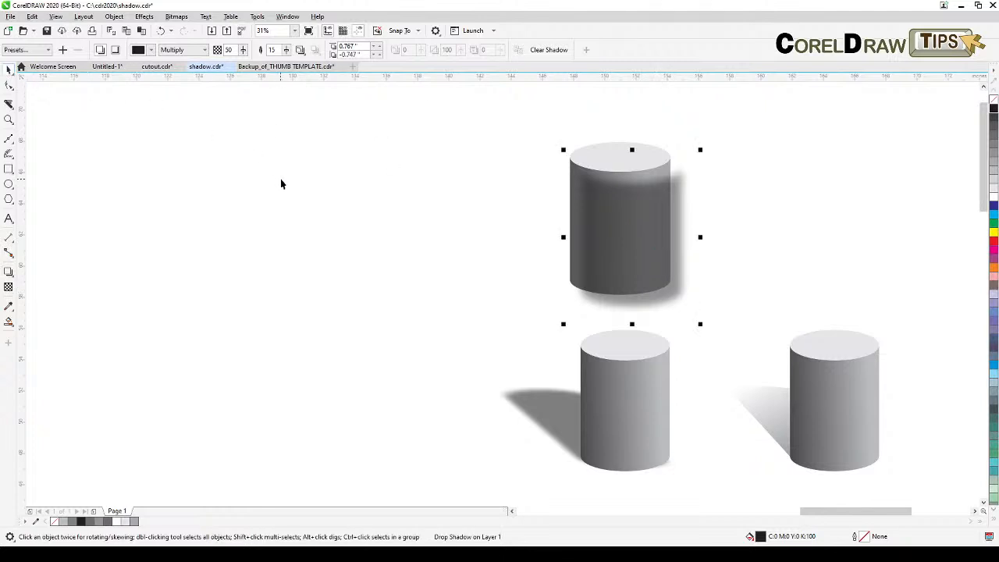
pyautogui.click(161, 31)
pyautogui.click(602, 156)
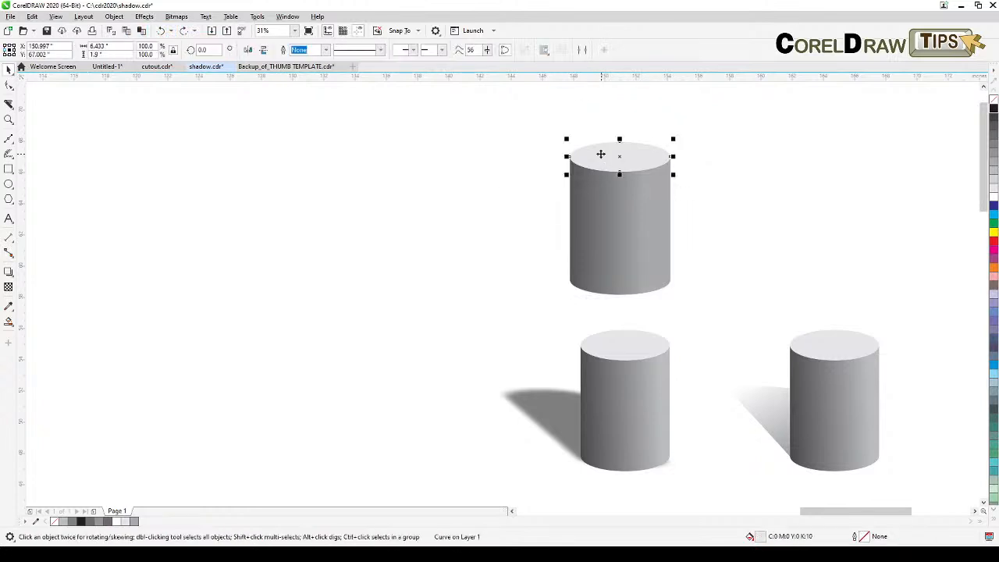
pyautogui.click(747, 187)
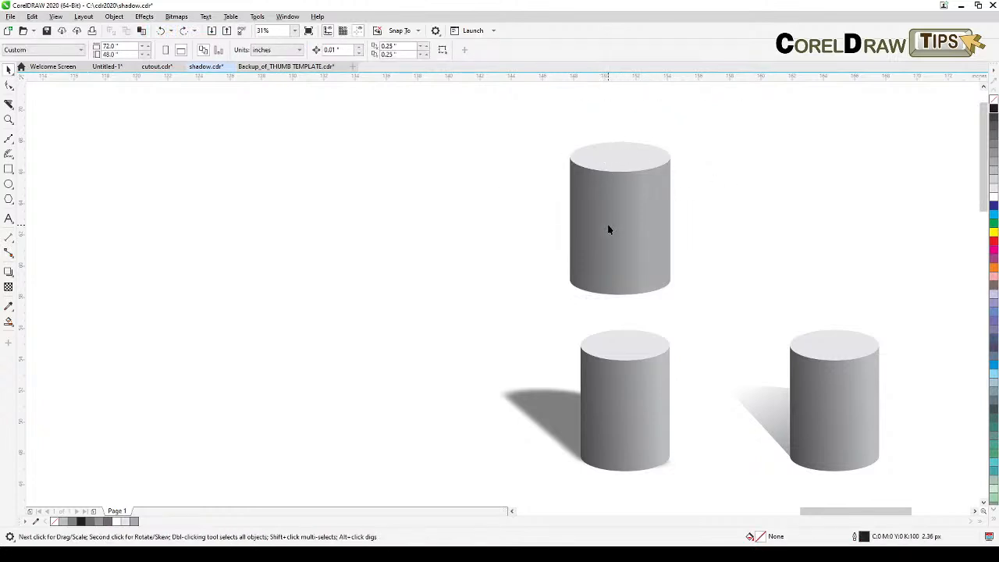
# Create a boundary outline around all parts of the new cylinder
pyautogui.moveTo(522, 117); pyautogui.dragTo(718, 325)
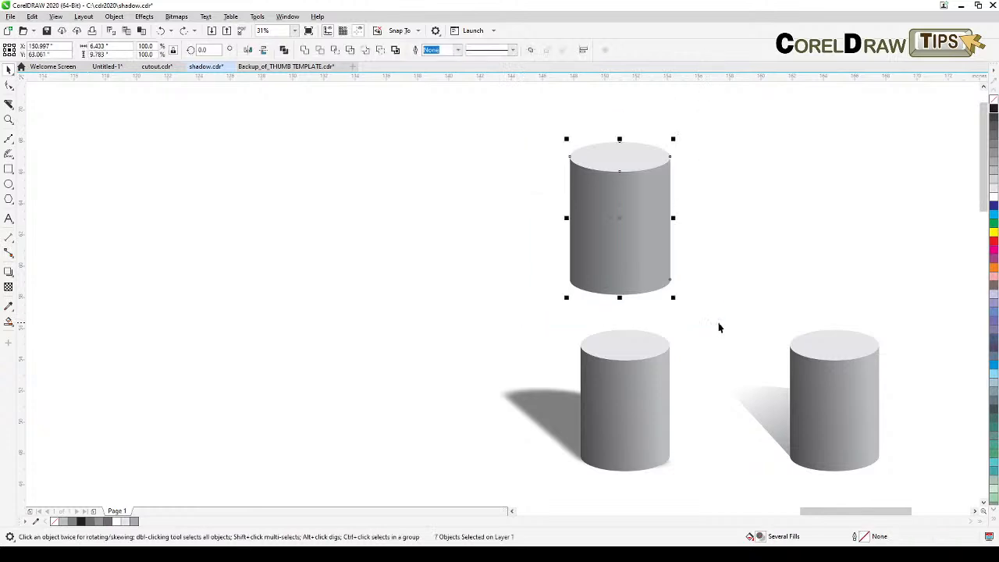
pyautogui.click(111, 18)
pyautogui.moveTo(152, 239)
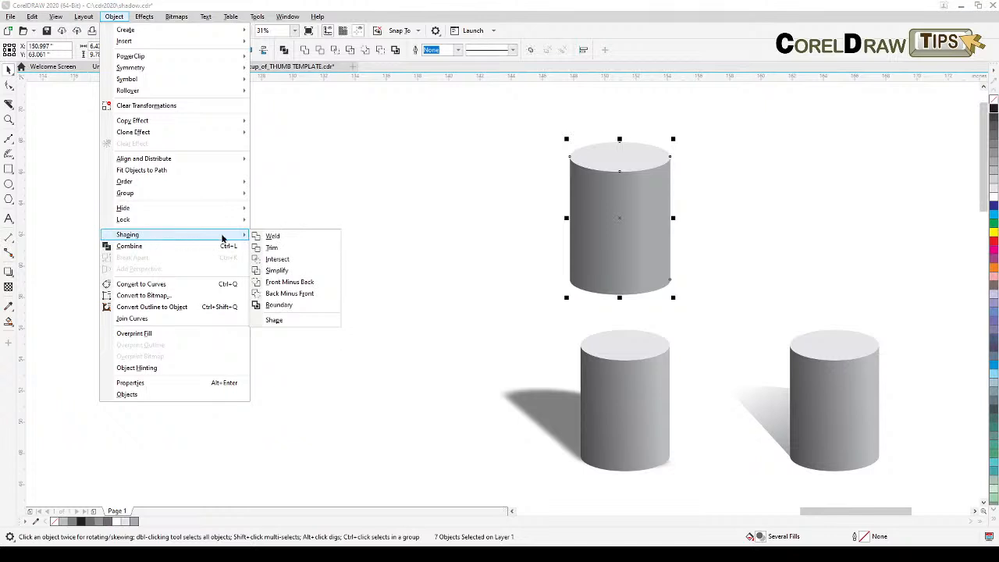
pyautogui.click(298, 306)
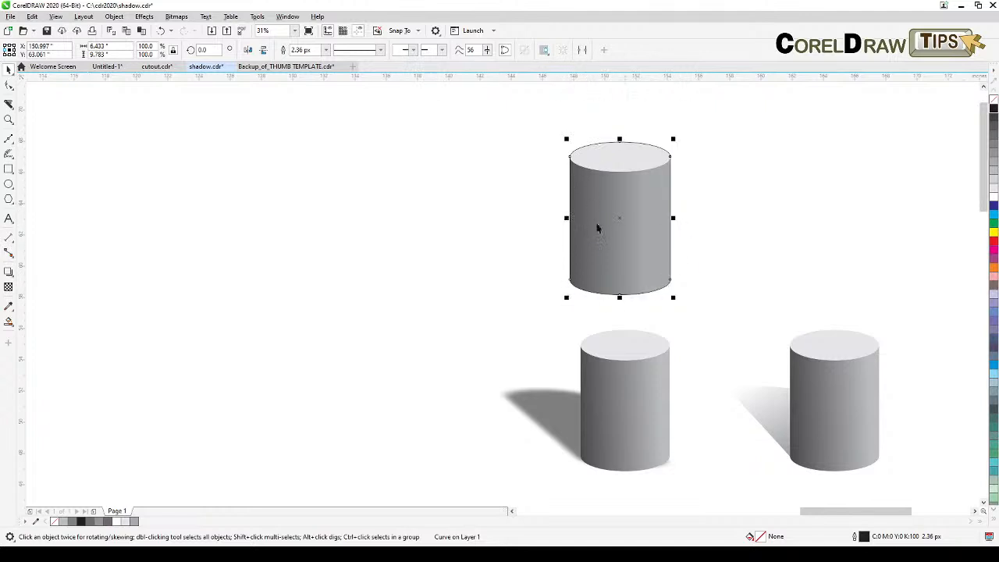
pyautogui.click(733, 155)
# Move the boundary outline about 7.2 inches to the right of the cylinder and undo the move
pyautogui.scroll(2, 619, 153)
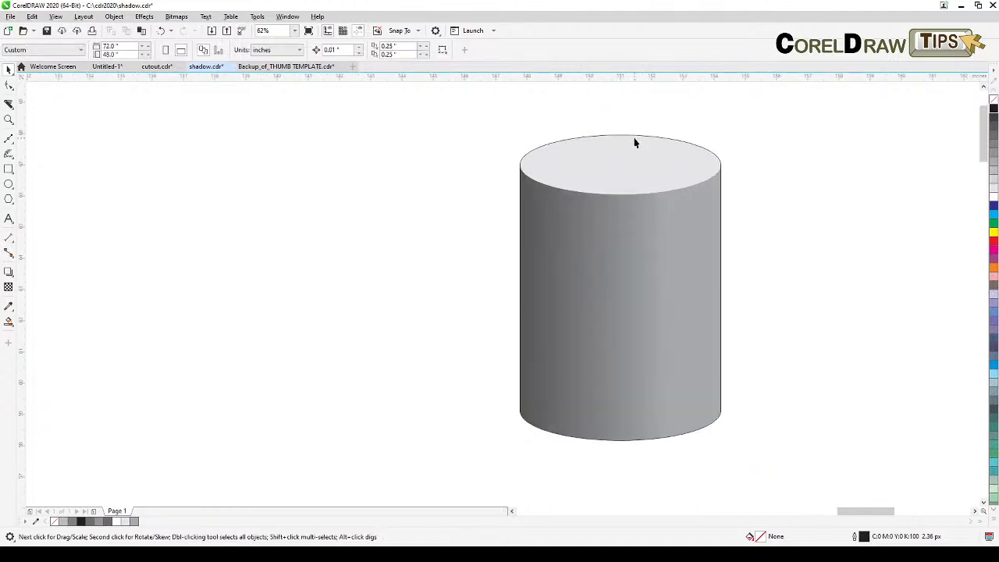
pyautogui.moveTo(634, 139); pyautogui.dragTo(863, 143)
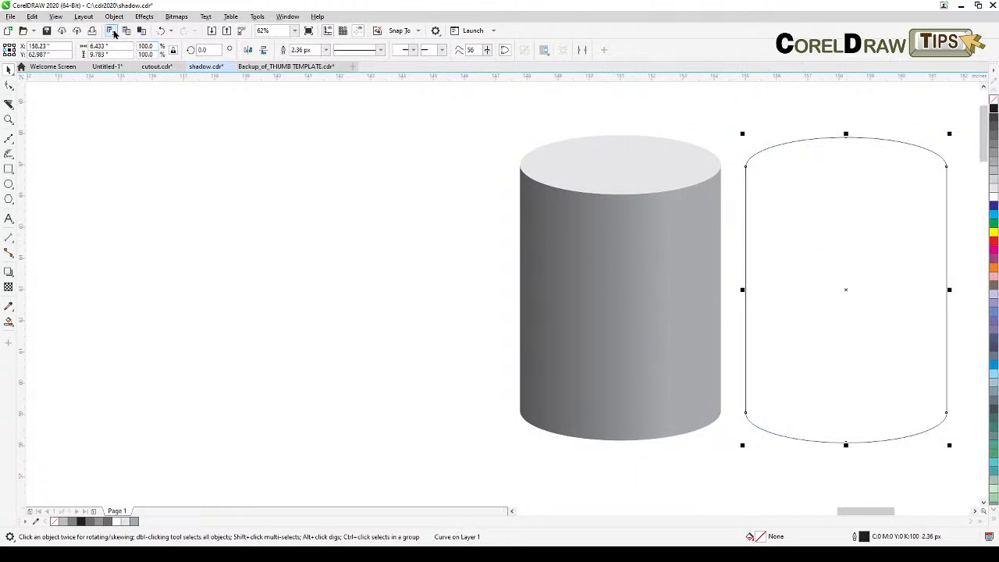
pyautogui.click(161, 32)
pyautogui.scroll(-1, 265, 195)
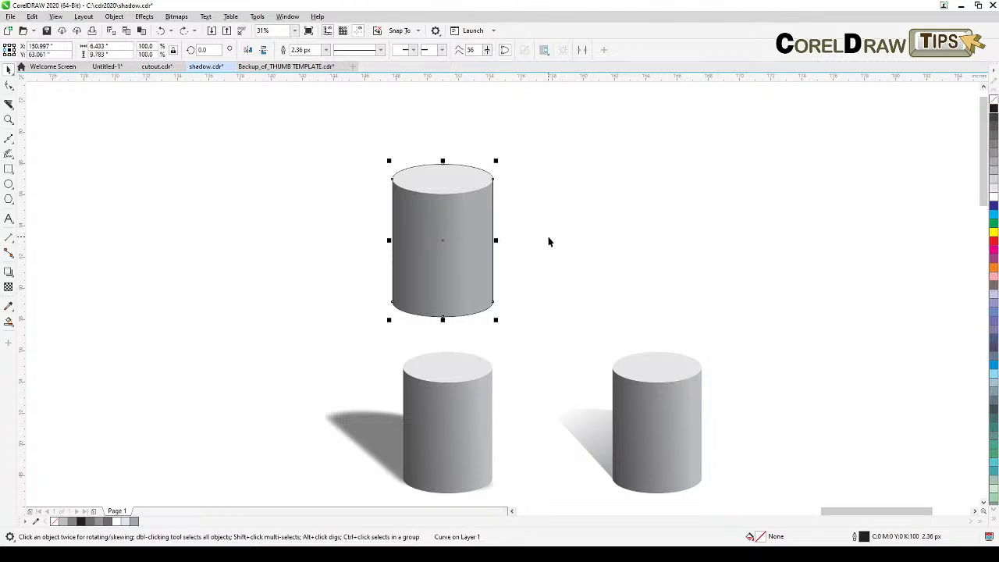
# Give the silhouette a 10% black fill with no outline, and cast a flat drop shadow from its center down and right
pyautogui.click(993, 192)
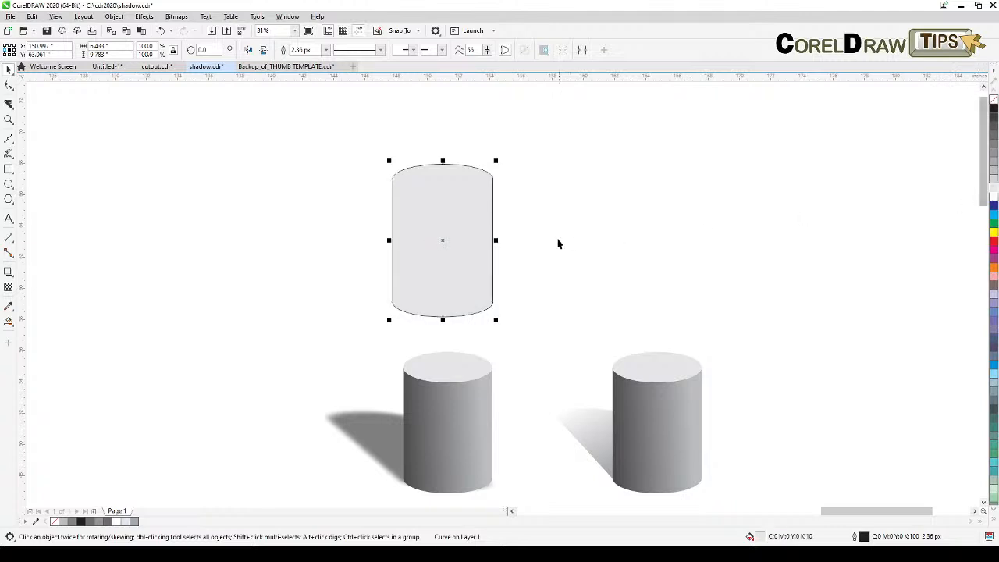
pyautogui.rightClick(994, 101)
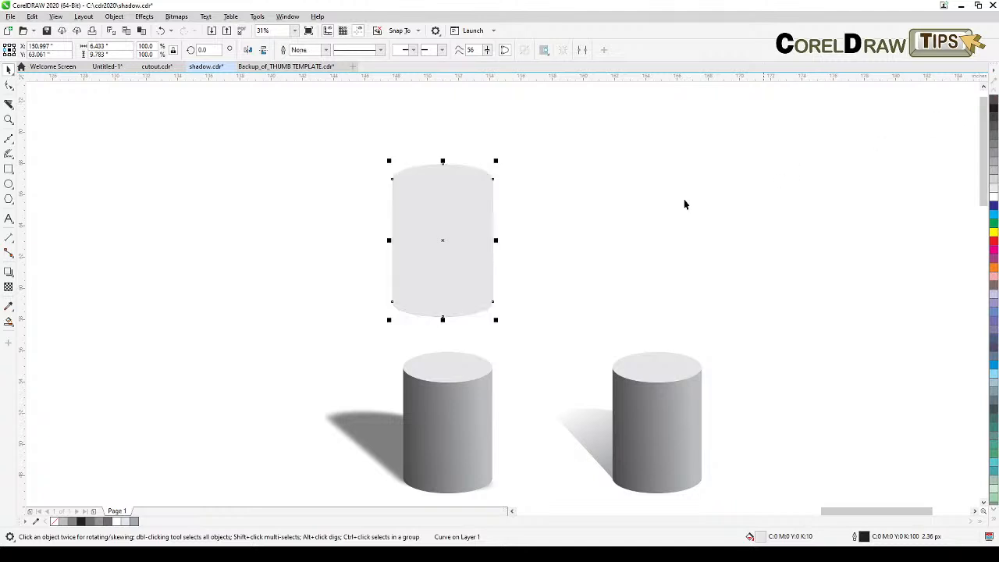
pyautogui.click(7, 272)
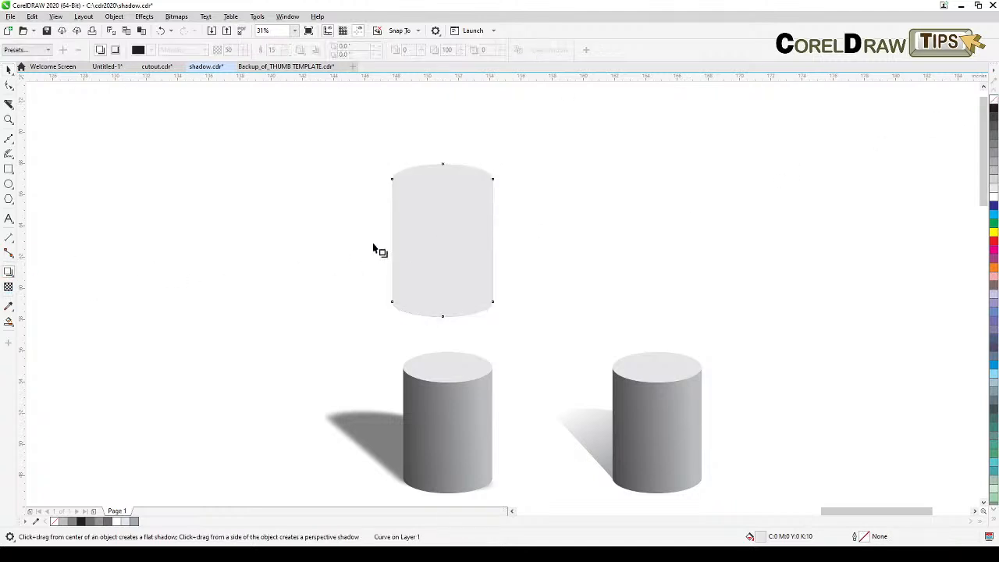
pyautogui.moveTo(442, 240); pyautogui.dragTo(499, 286)
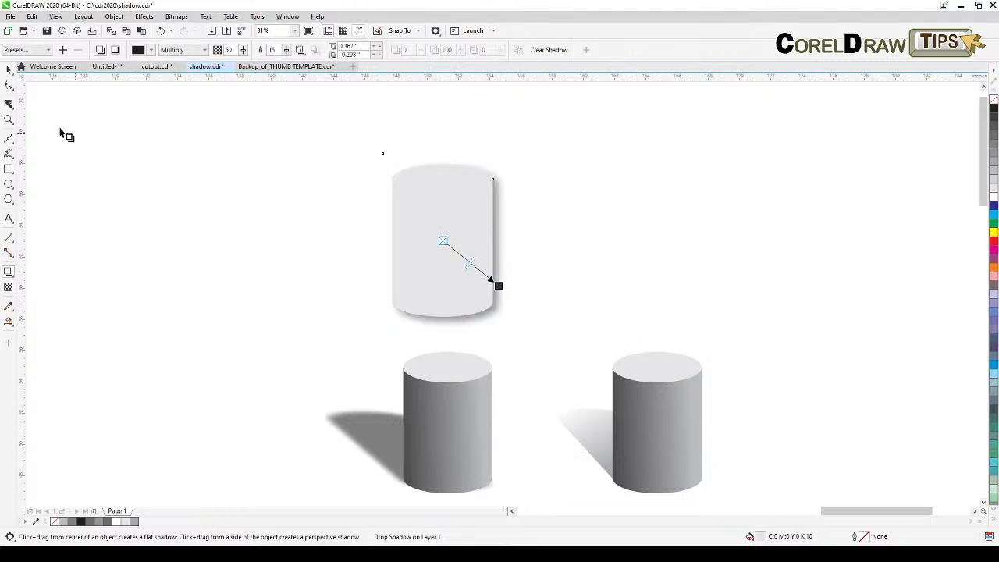
pyautogui.click(9, 68)
pyautogui.click(182, 267)
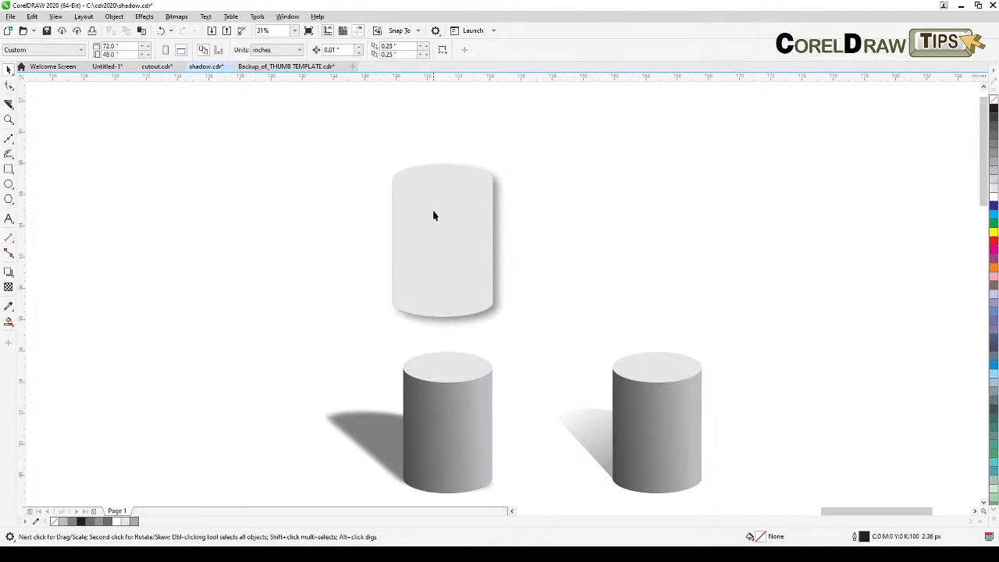
# Move the silhouette together with its drop shadow clear of the cylinder, into the empty space to its right
pyautogui.click(500, 217)
pyautogui.moveTo(504, 222); pyautogui.dragTo(623, 224)
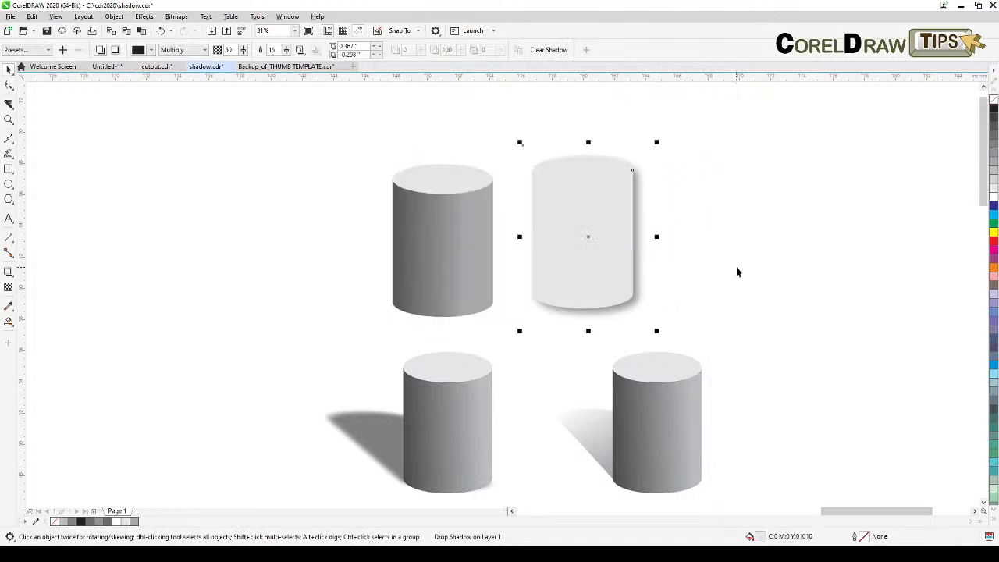
pyautogui.click(738, 272)
pyautogui.moveTo(548, 262); pyautogui.dragTo(558, 271)
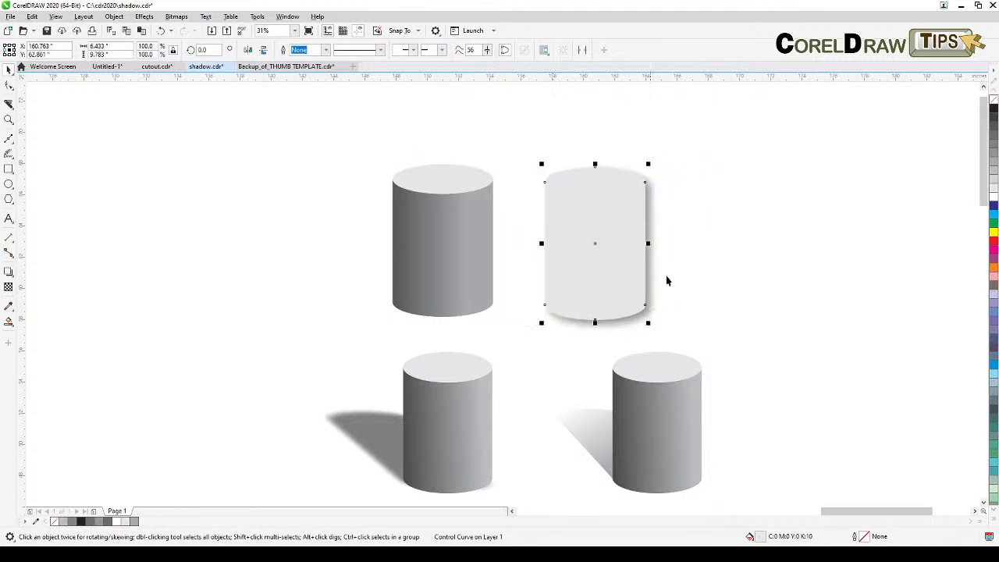
pyautogui.click(738, 246)
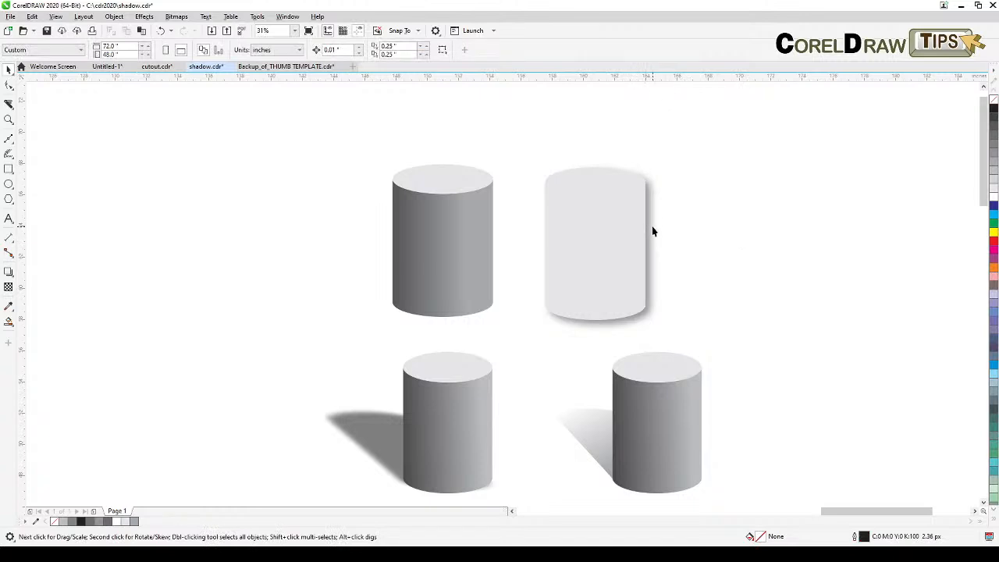
# Break the drop shadow apart from the silhouette and delete the silhouette
pyautogui.click(653, 227)
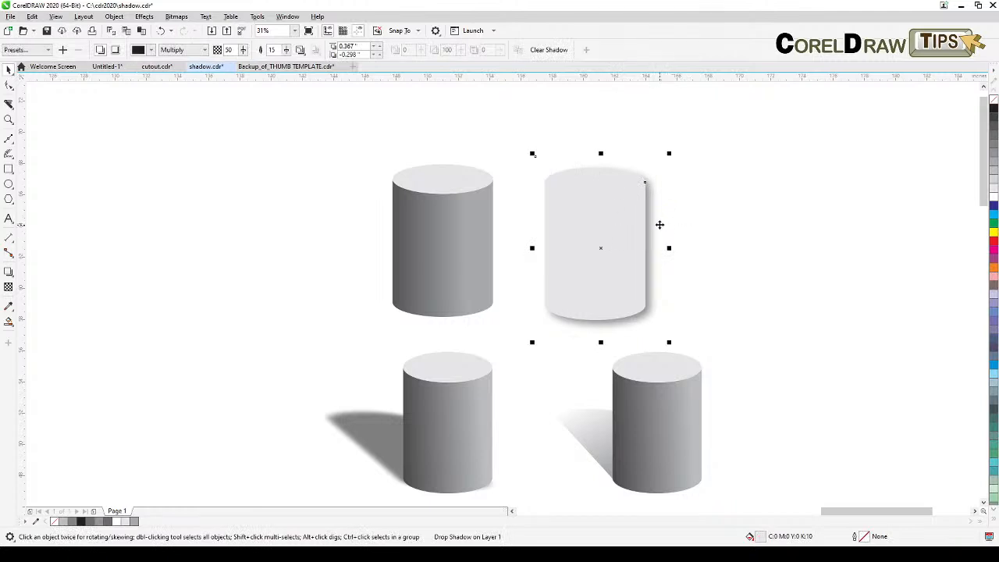
pyautogui.click(105, 18)
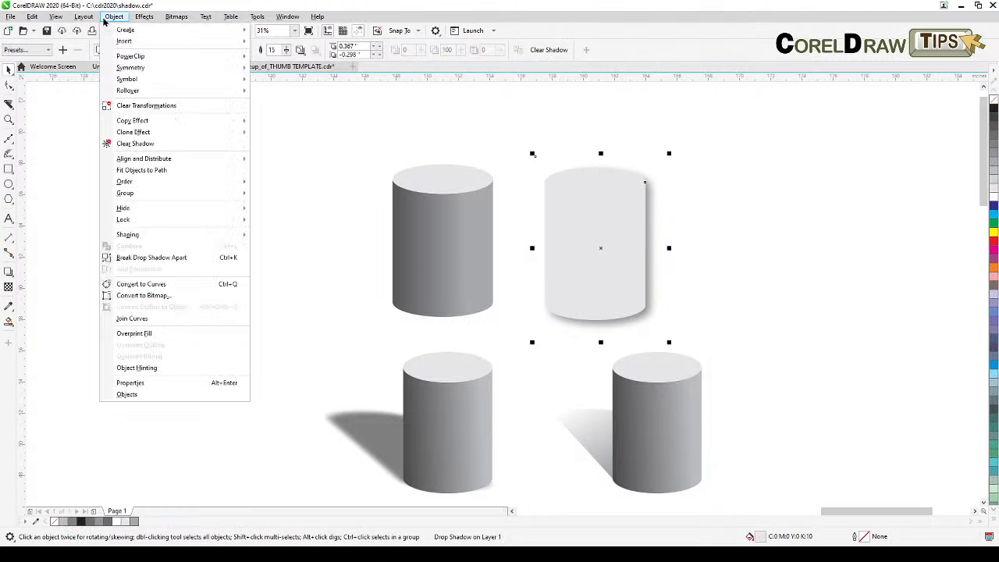
pyautogui.click(172, 260)
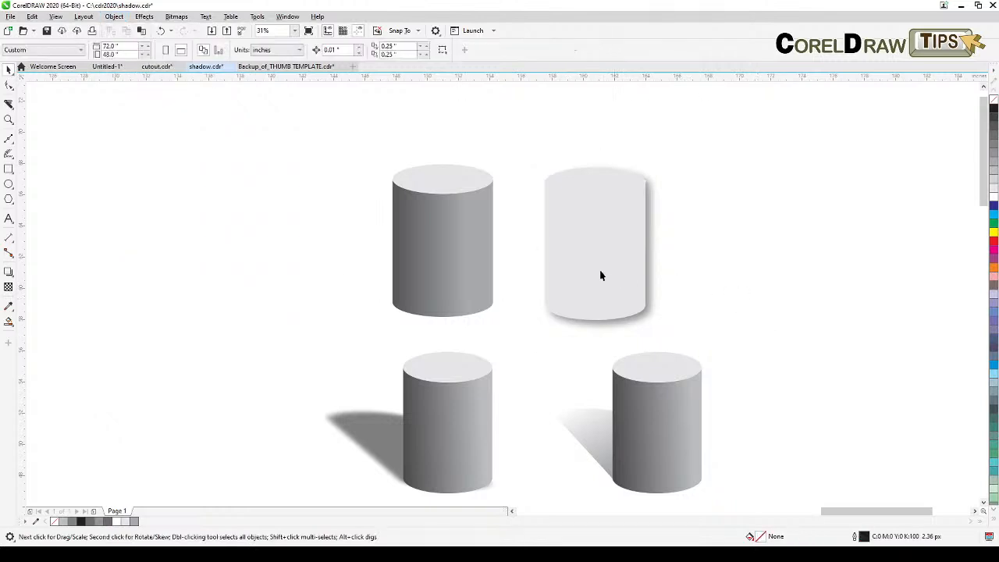
pyautogui.moveTo(579, 264); pyautogui.dragTo(772, 230)
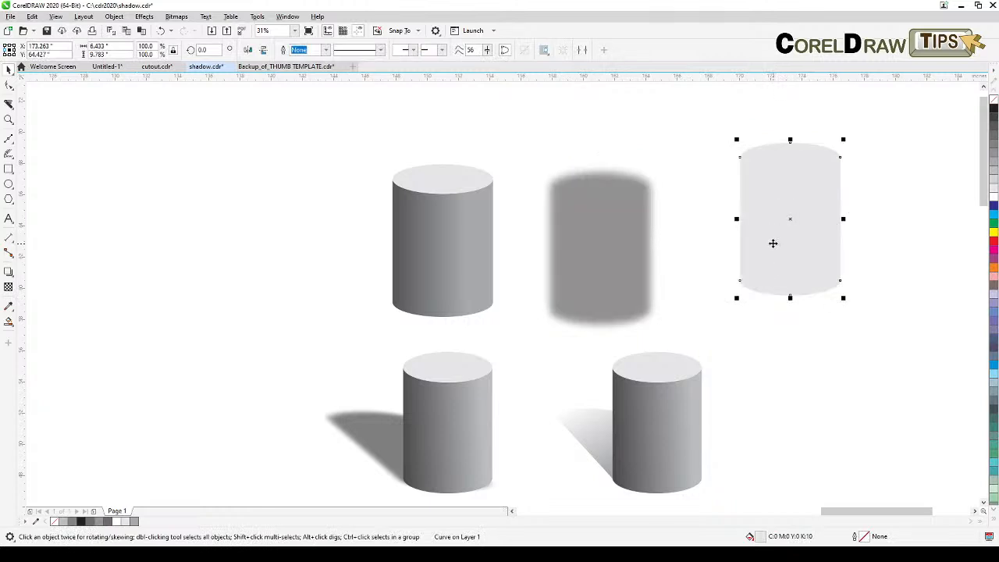
pyautogui.press('Delete')
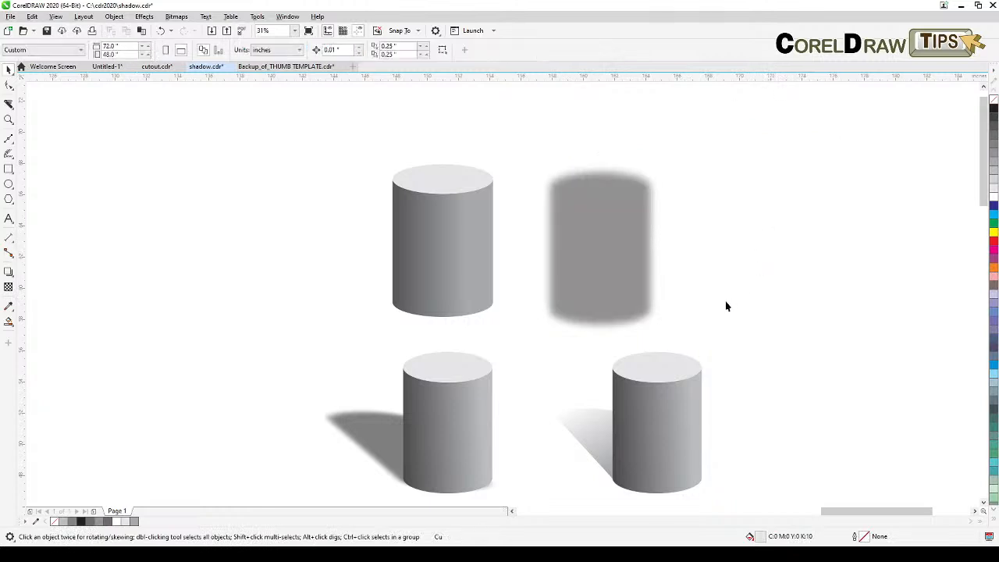
# Send the detached shadow to the back and position it directly behind the upper cylinder
pyautogui.click(624, 306)
pyautogui.moveTo(613, 305); pyautogui.dragTo(514, 271)
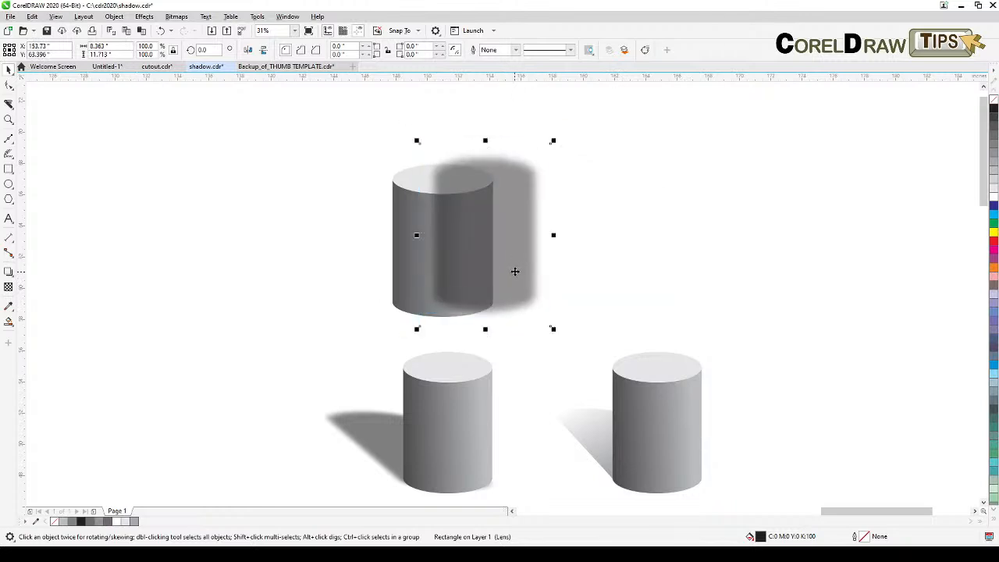
pyautogui.click(114, 16)
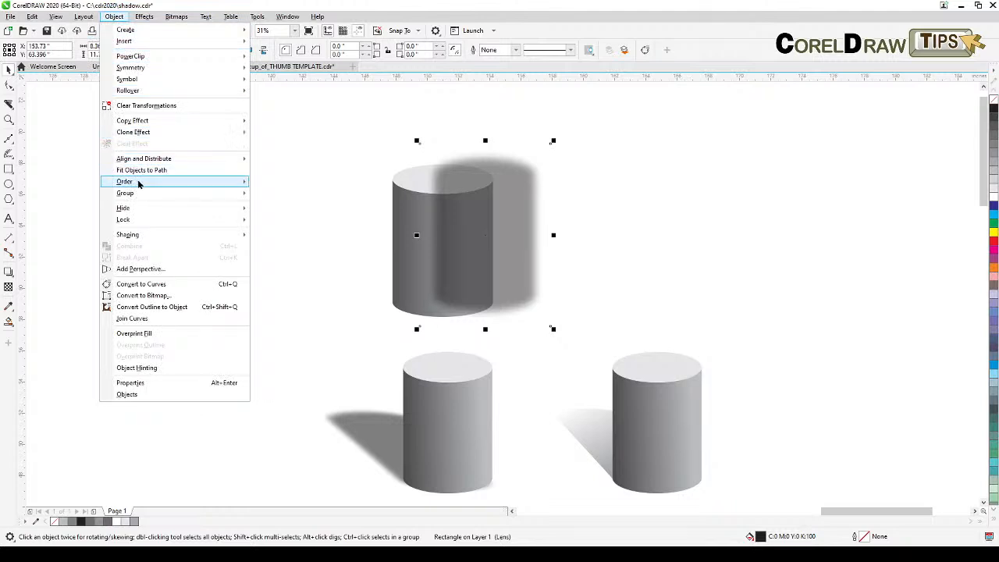
pyautogui.moveTo(141, 184)
pyautogui.click(290, 196)
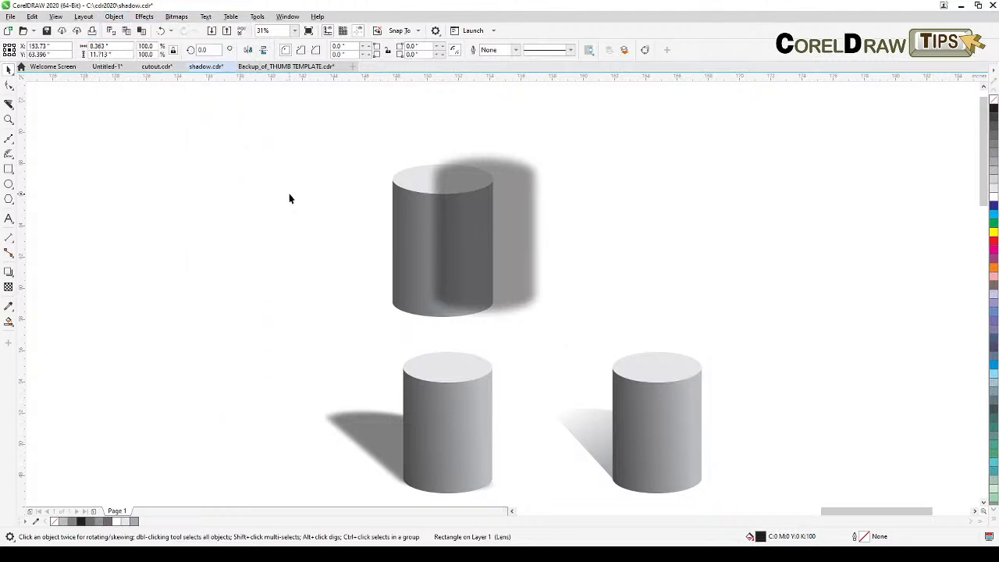
pyautogui.moveTo(527, 227); pyautogui.dragTo(486, 224)
pyautogui.moveTo(479, 160); pyautogui.dragTo(482, 164)
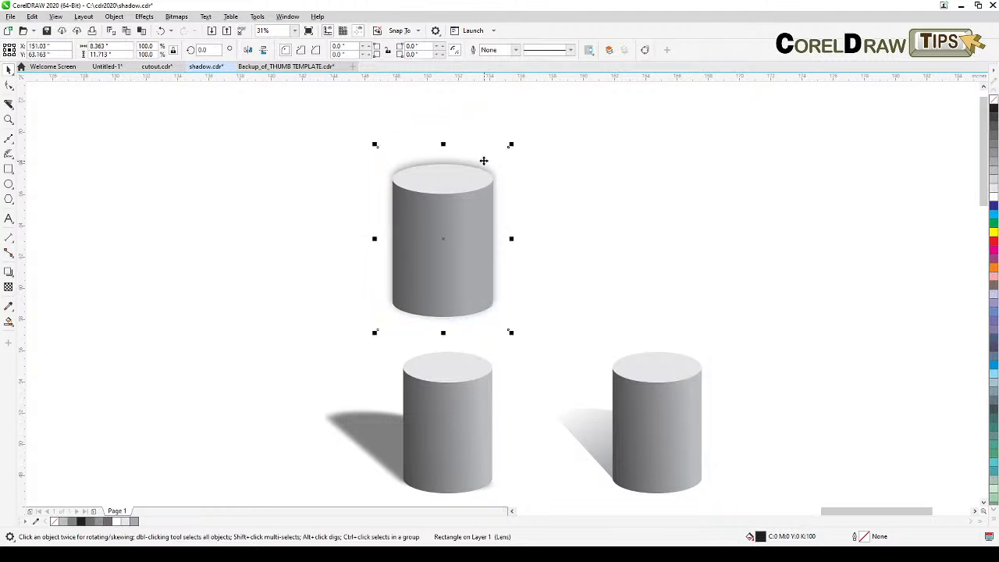
# Skew the shadow's upper edge to the left until it is about 16.4 inches wide, leaning away from the cylinder
pyautogui.click(486, 161)
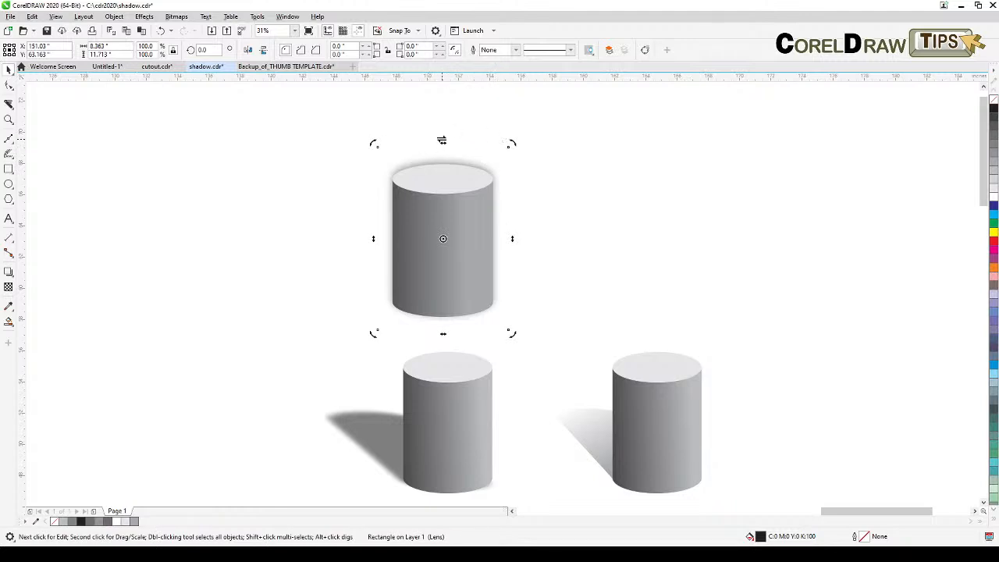
pyautogui.moveTo(441, 140); pyautogui.dragTo(362, 152)
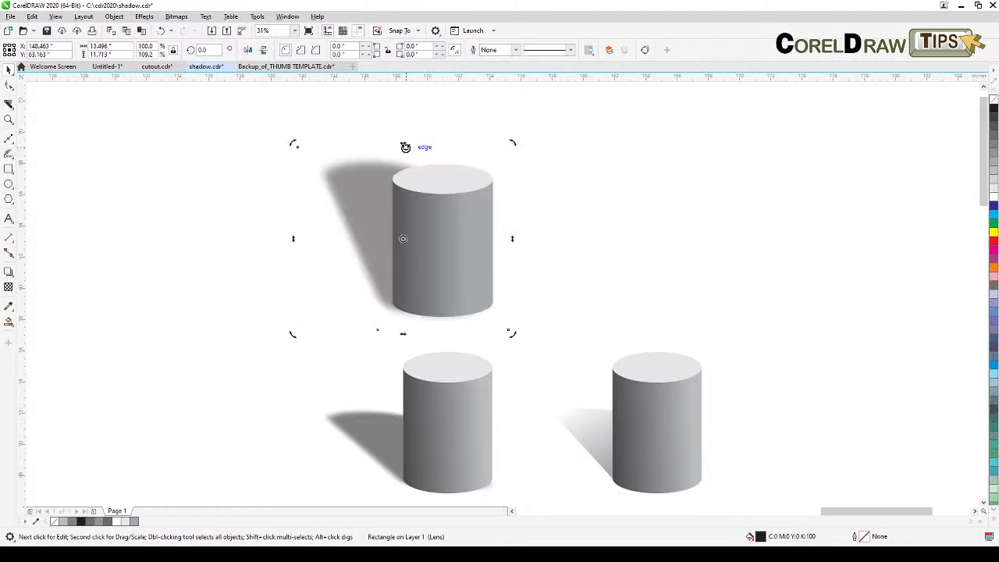
pyautogui.moveTo(403, 146); pyautogui.dragTo(377, 147)
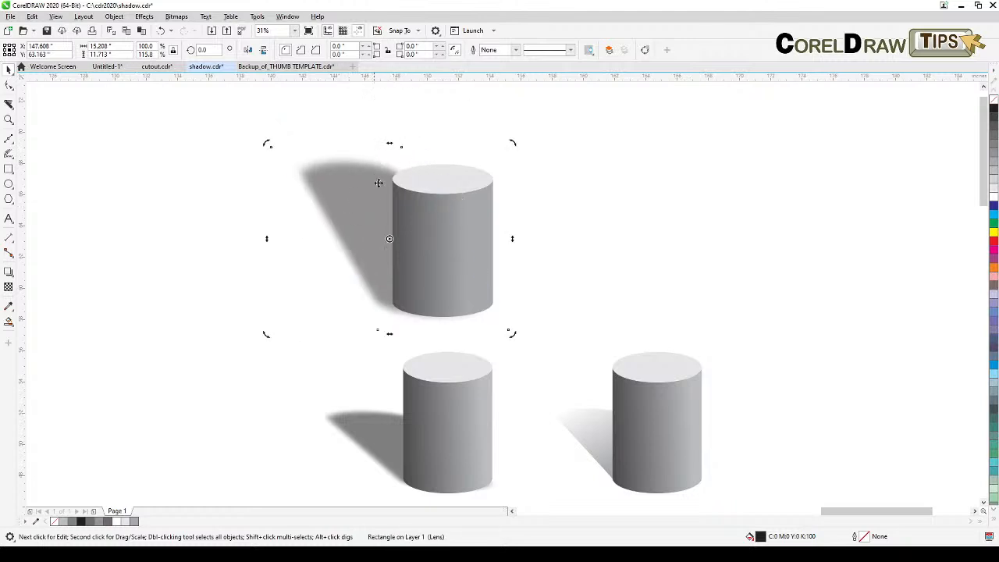
pyautogui.moveTo(391, 145); pyautogui.dragTo(367, 147)
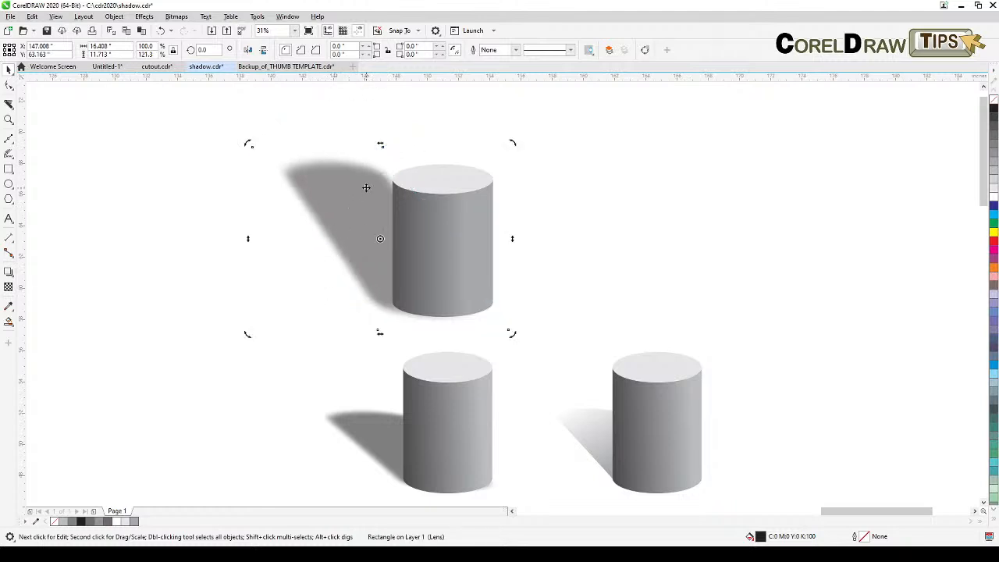
# Scale the skewed shadow to about 14.8 inches wide by 7.3 inches high, and align it with the cylinder's base
pyautogui.click(367, 189)
pyautogui.moveTo(381, 145); pyautogui.dragTo(381, 204)
pyautogui.moveTo(375, 286); pyautogui.dragTo(383, 285)
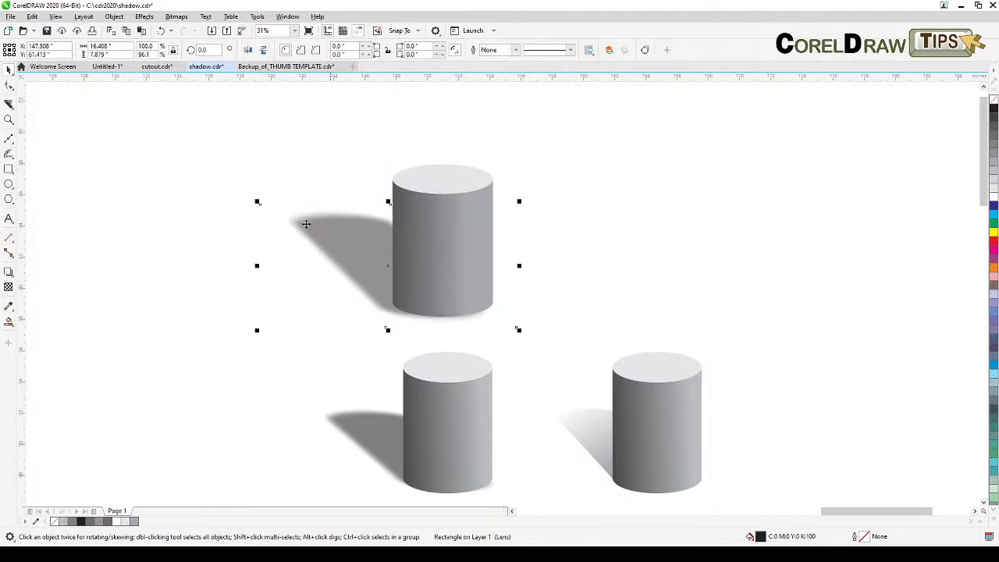
pyautogui.moveTo(255, 266); pyautogui.dragTo(281, 269)
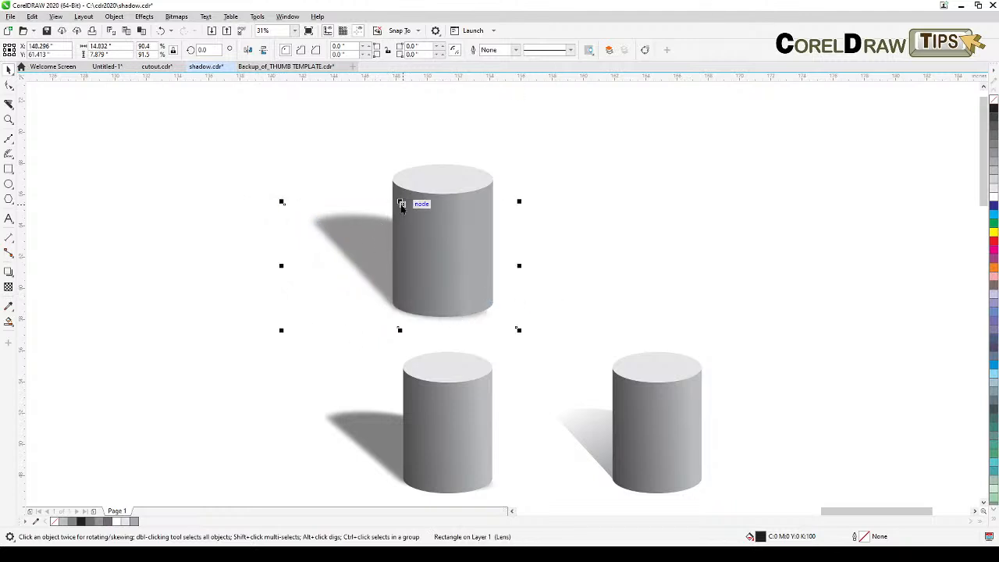
pyautogui.moveTo(399, 201); pyautogui.dragTo(399, 211)
pyautogui.click(585, 258)
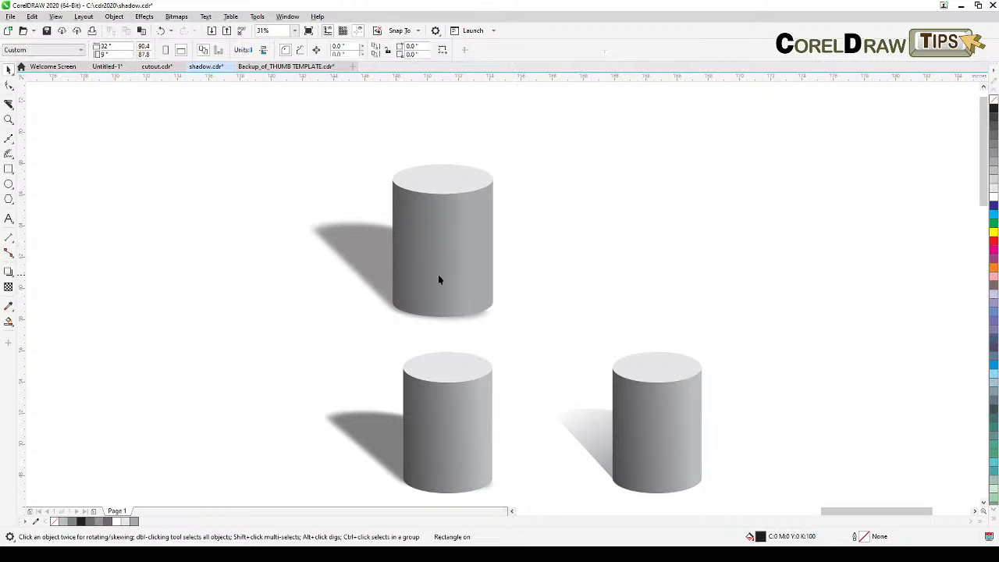
# Nudge the shadow slightly upward so that it tucks behind the lower edge of the upper cylinder
pyautogui.scroll(2, 441, 330)
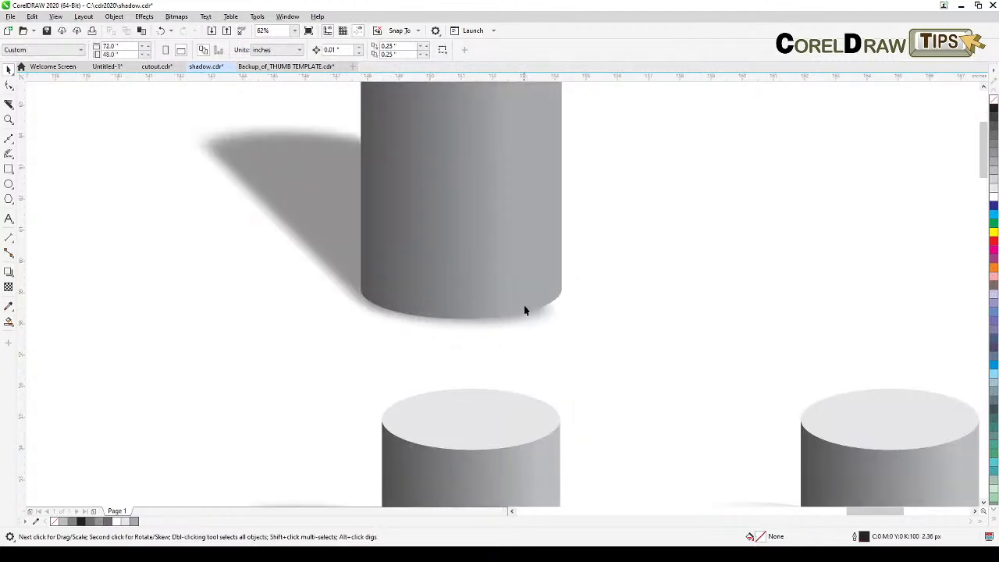
pyautogui.click(341, 278)
pyautogui.moveTo(345, 270); pyautogui.dragTo(345, 263)
pyautogui.click(656, 262)
pyautogui.scroll(-2, 656, 262)
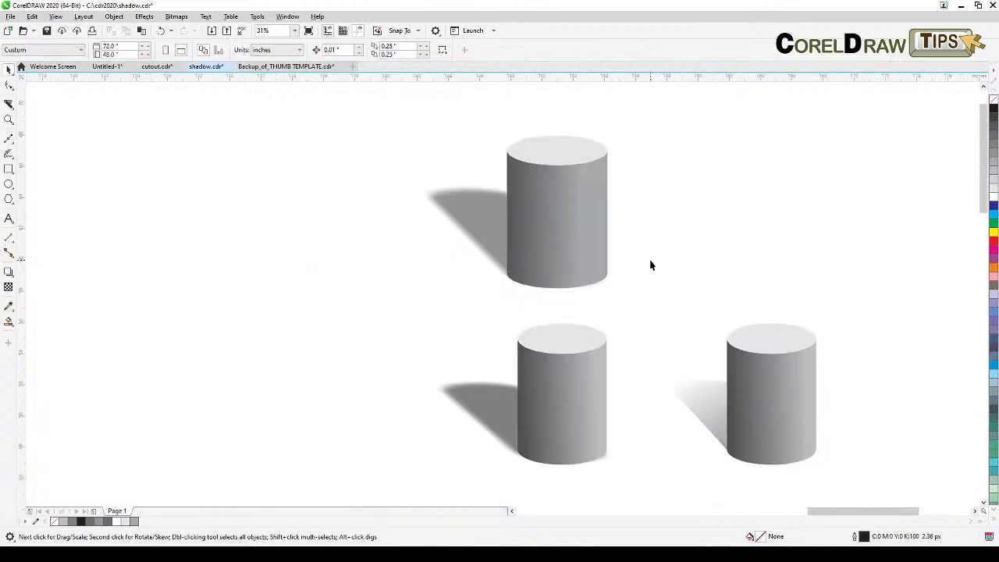
pyautogui.moveTo(655, 258); pyautogui.dragTo(577, 296)
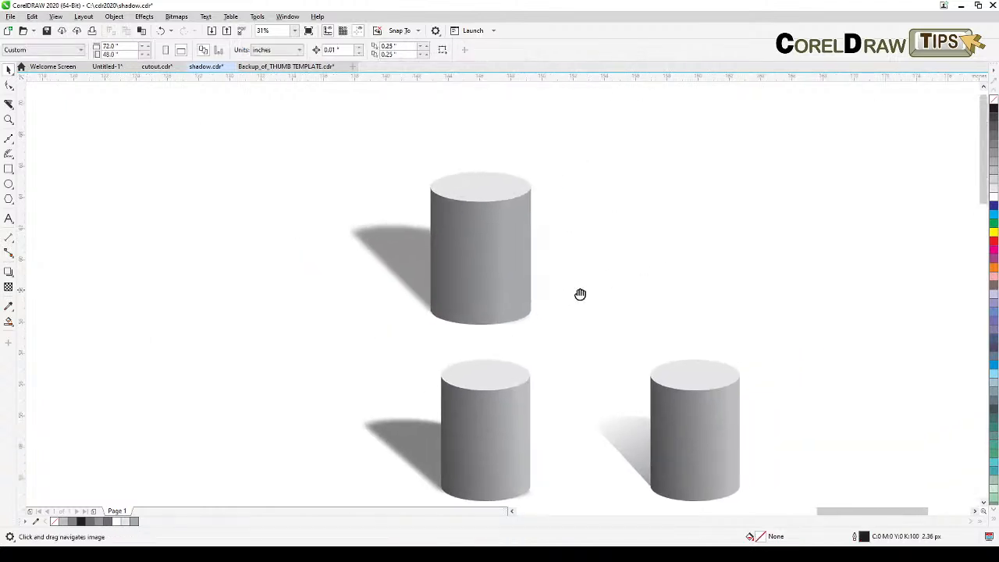
# Try mirroring the shadow horizontally onto the cylinder's right side, flattening it to about 6.3 inches high and narrowing it slightly
pyautogui.click(397, 243)
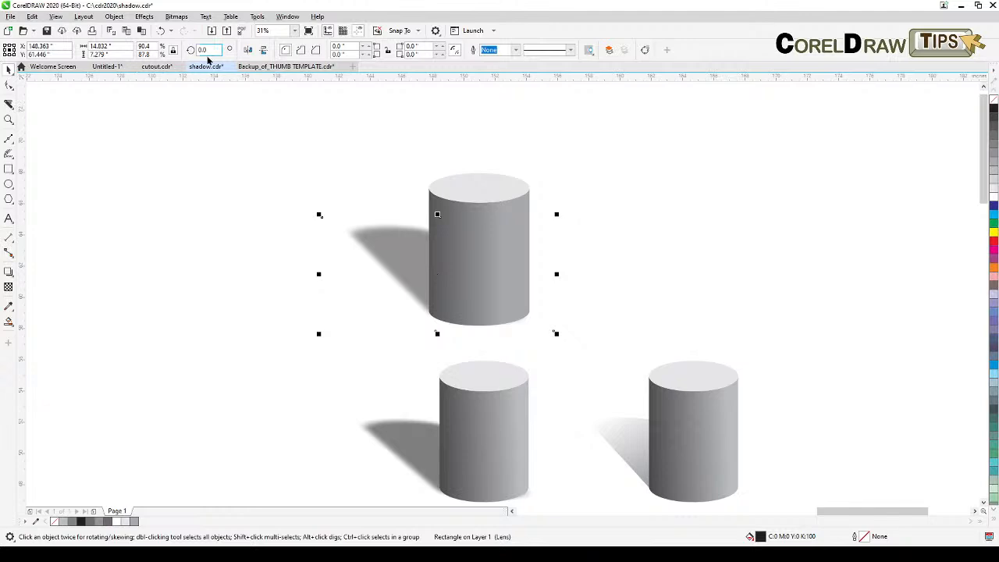
pyautogui.click(249, 50)
pyautogui.moveTo(412, 284); pyautogui.dragTo(491, 287)
pyautogui.moveTo(549, 263); pyautogui.dragTo(560, 270)
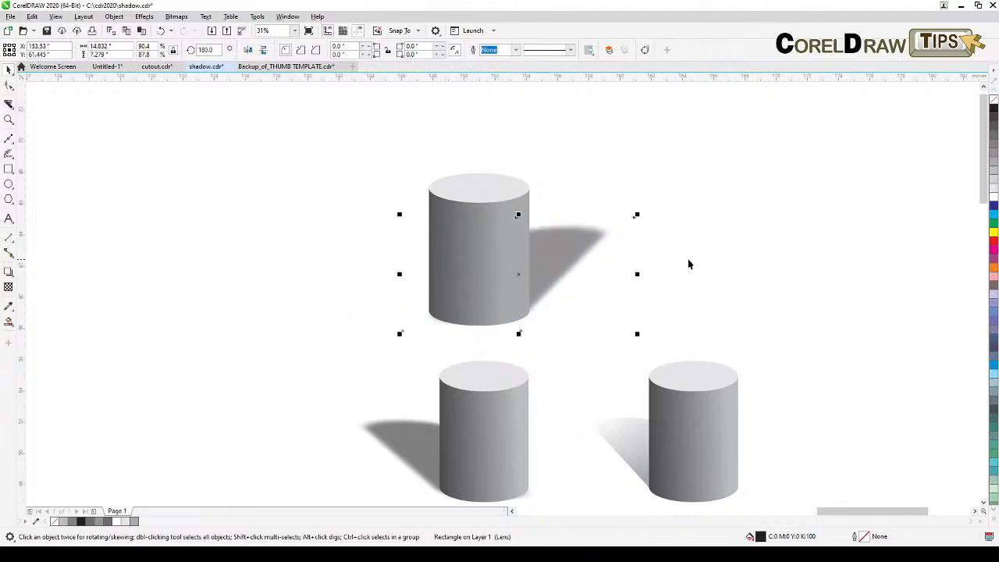
pyautogui.moveTo(518, 213); pyautogui.dragTo(518, 230)
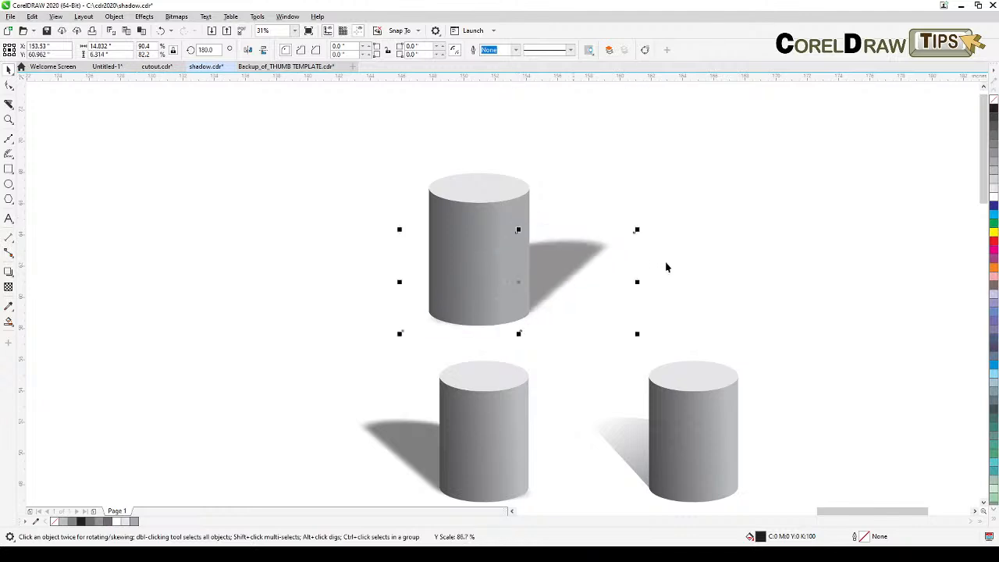
pyautogui.moveTo(638, 283); pyautogui.dragTo(624, 283)
# Undo the resizing, repositioning and mirroring of the upper cylinder's shadow
pyautogui.click(673, 272)
pyautogui.hotkey('ctrl', 'z')
pyautogui.hotkey('ctrl', 'z')
pyautogui.hotkey('ctrl', 'z')
pyautogui.hotkey('ctrl', 'z')
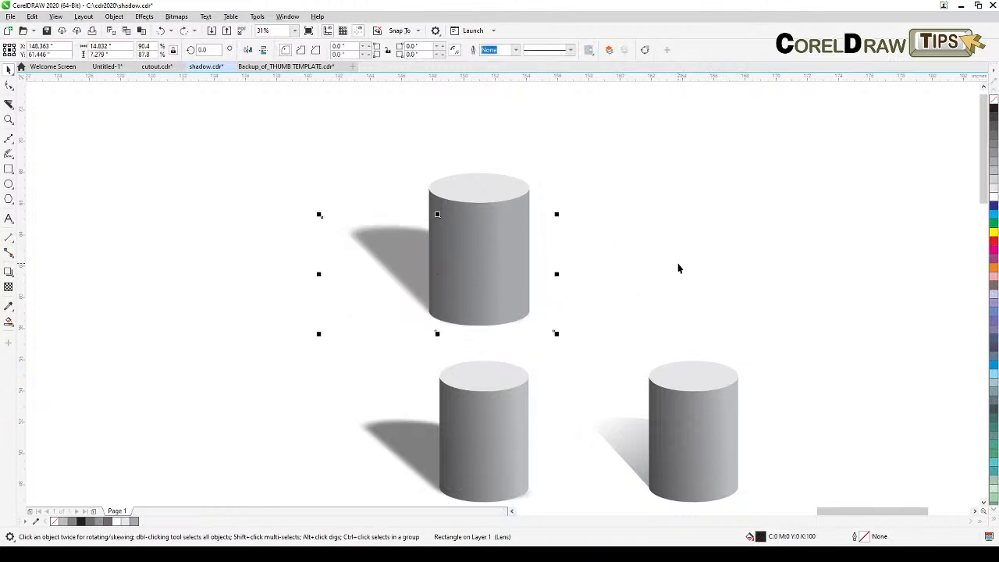
pyautogui.click(673, 269)
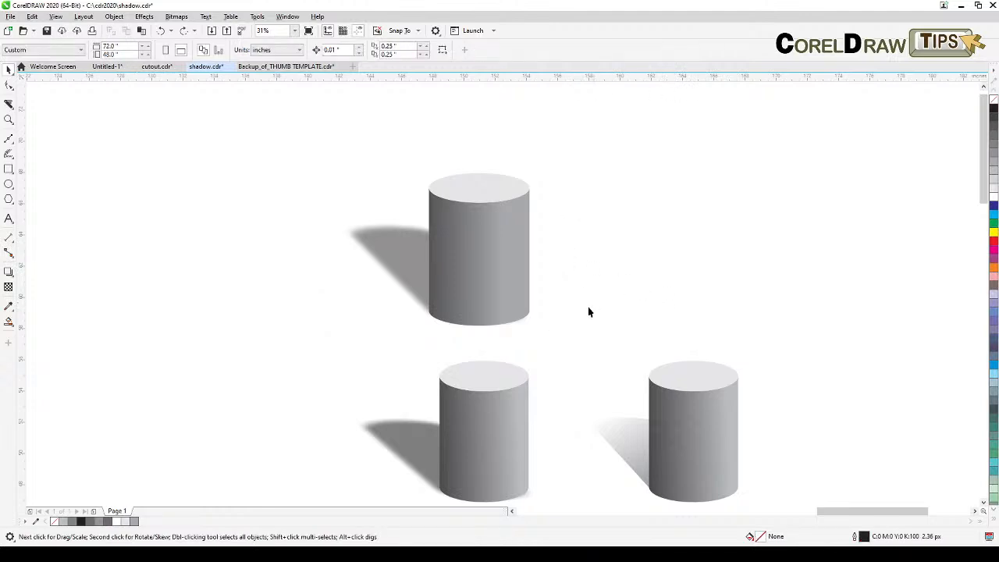
# Examine the shadow objects behind the three cylinders in Wireframe view, and switch back to Enhanced view
pyautogui.moveTo(640, 435); pyautogui.dragTo(565, 383)
pyautogui.scroll(1, 565, 383)
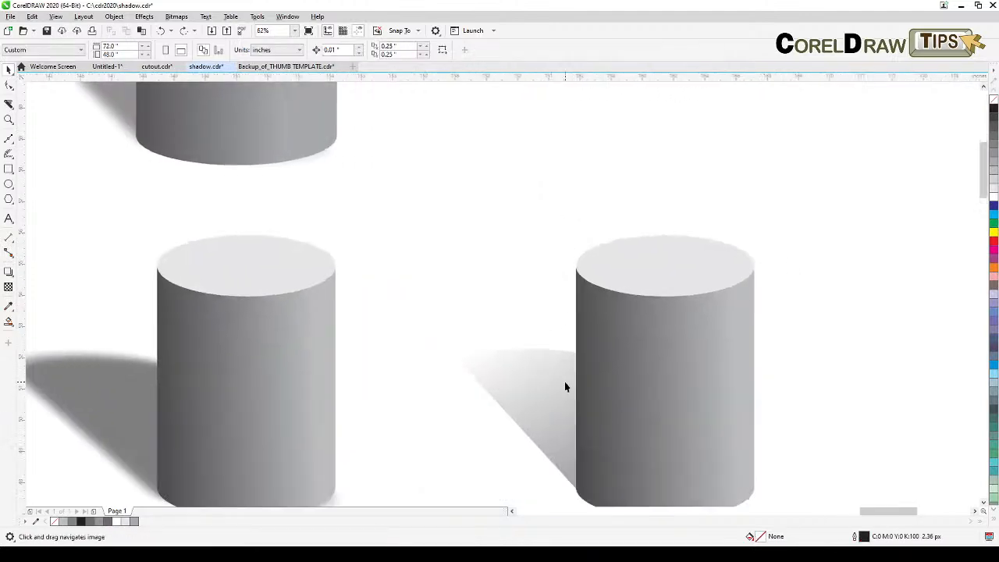
pyautogui.scroll(-1, 565, 382)
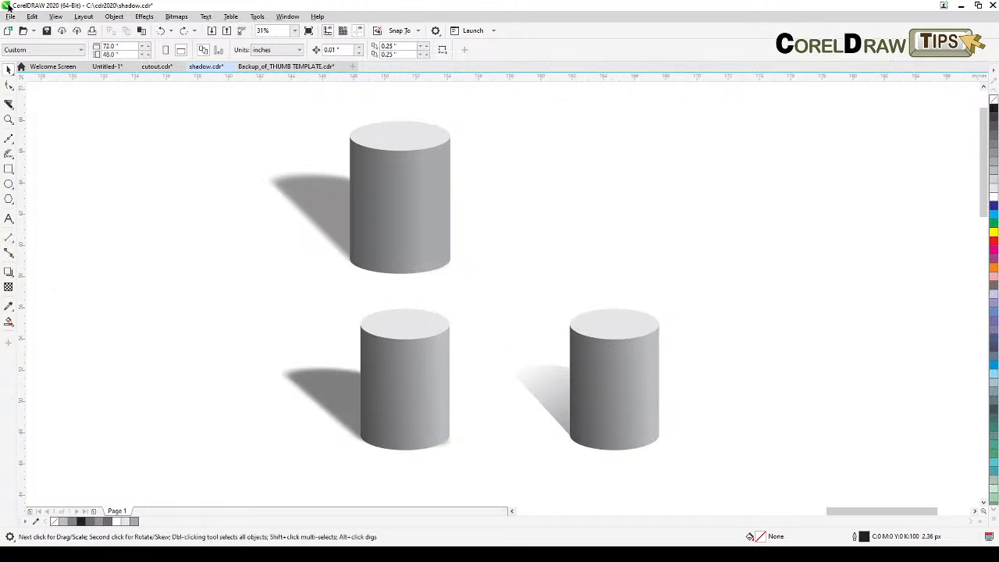
pyautogui.click(56, 17)
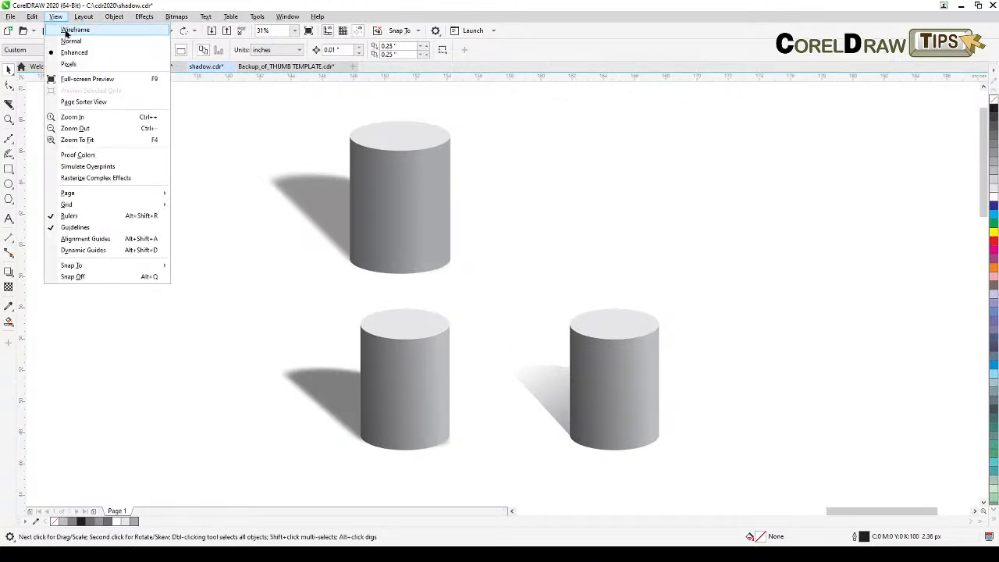
pyautogui.click(67, 31)
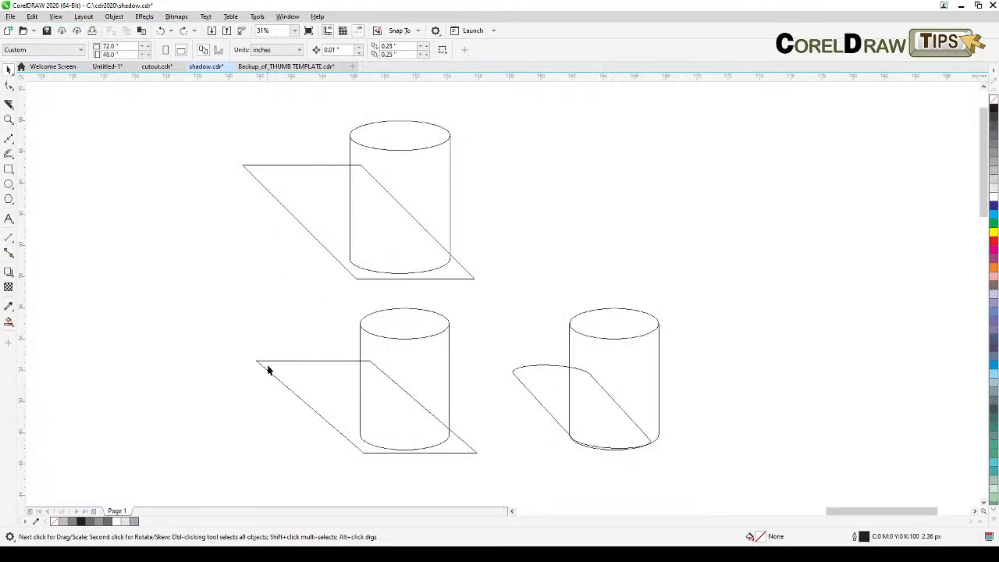
pyautogui.click(56, 18)
pyautogui.click(73, 52)
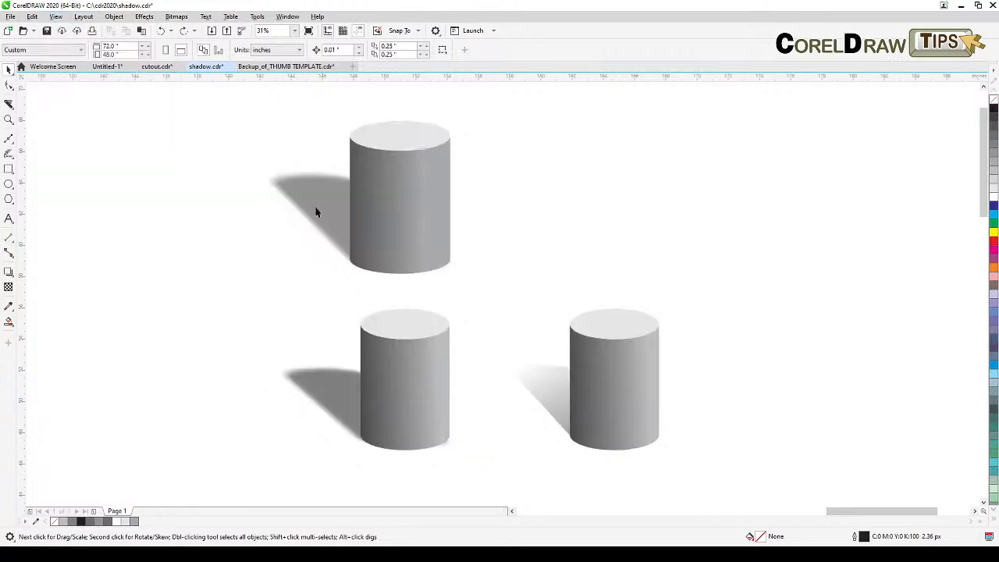
# Duplicate the upper cylinder without its shadow and place the copy about 14 inches to its right
pyautogui.moveTo(326, 119); pyautogui.dragTo(485, 331)
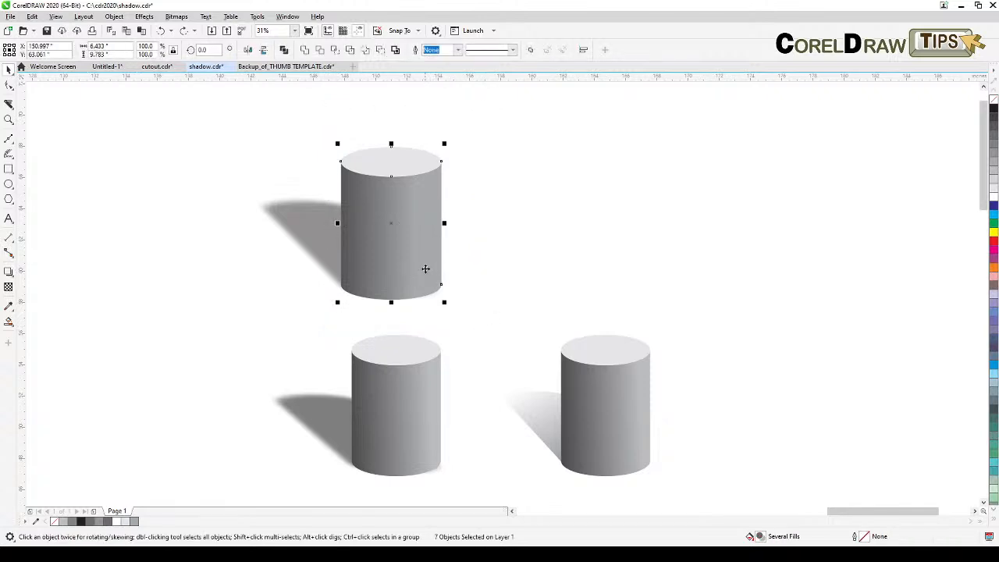
pyautogui.press('KP_Add')
pyautogui.moveTo(409, 249); pyautogui.dragTo(703, 312)
pyautogui.click(730, 273)
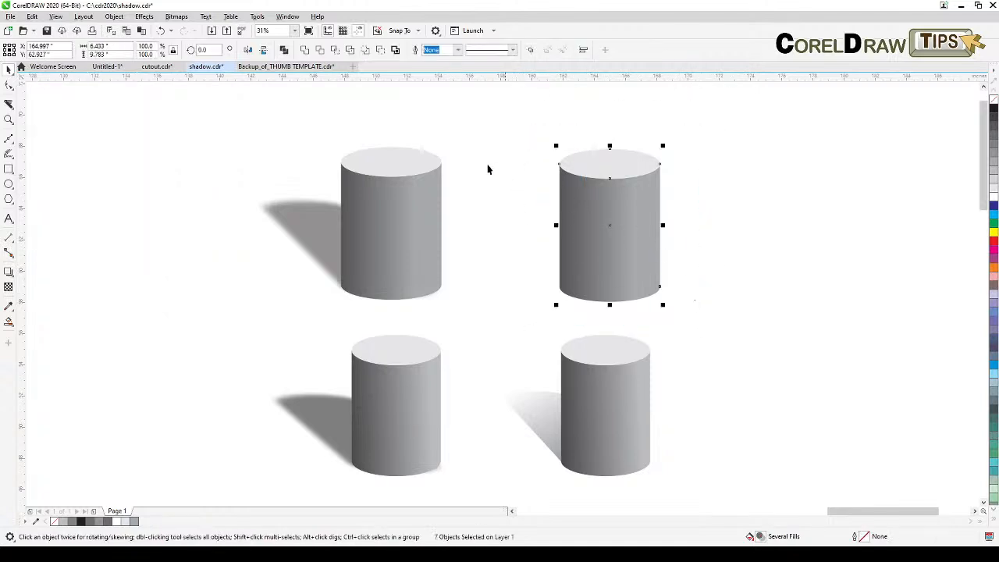
# Create a boundary outline around all the parts of the copied cylinder
pyautogui.click(115, 17)
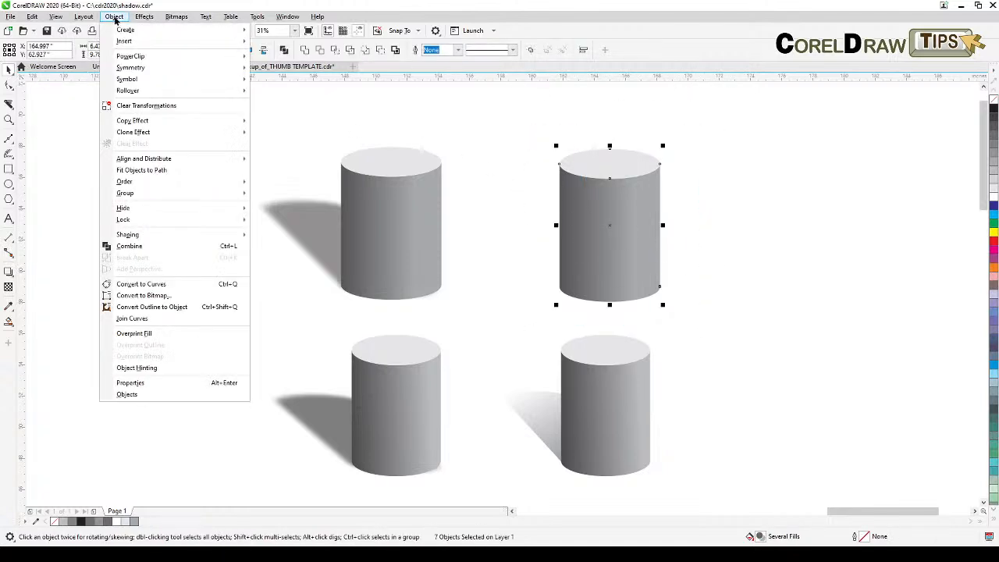
pyautogui.moveTo(151, 236)
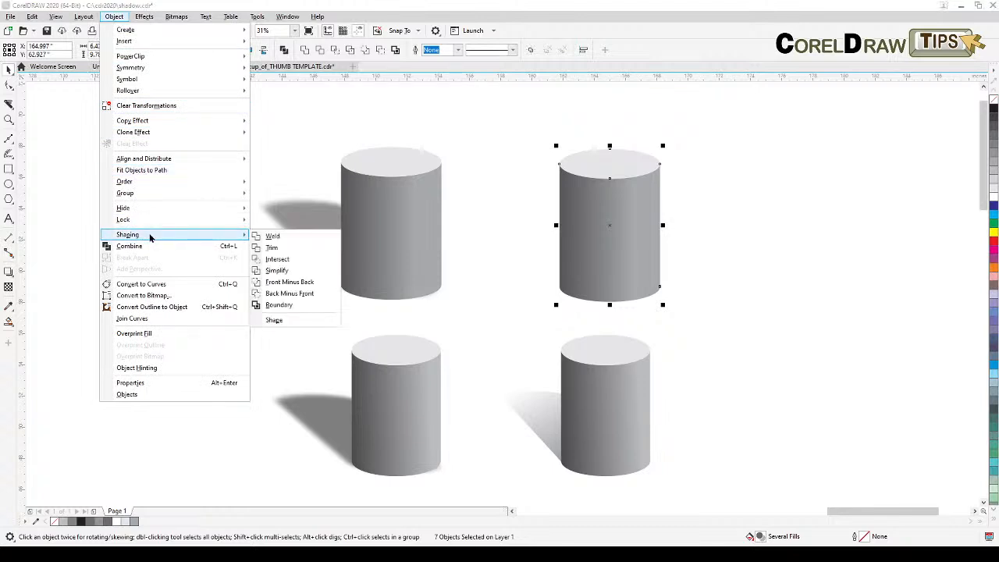
pyautogui.click(289, 304)
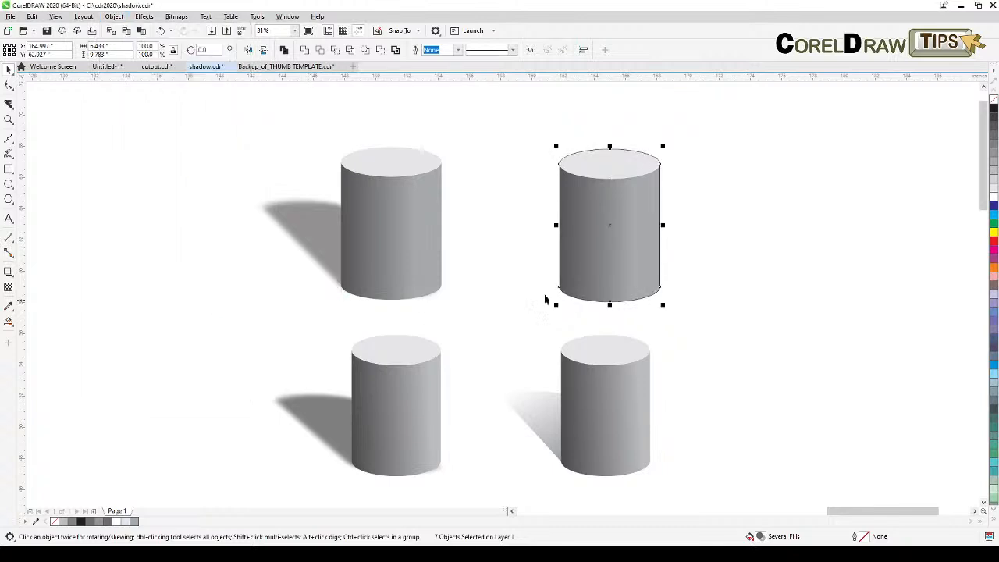
pyautogui.click(725, 278)
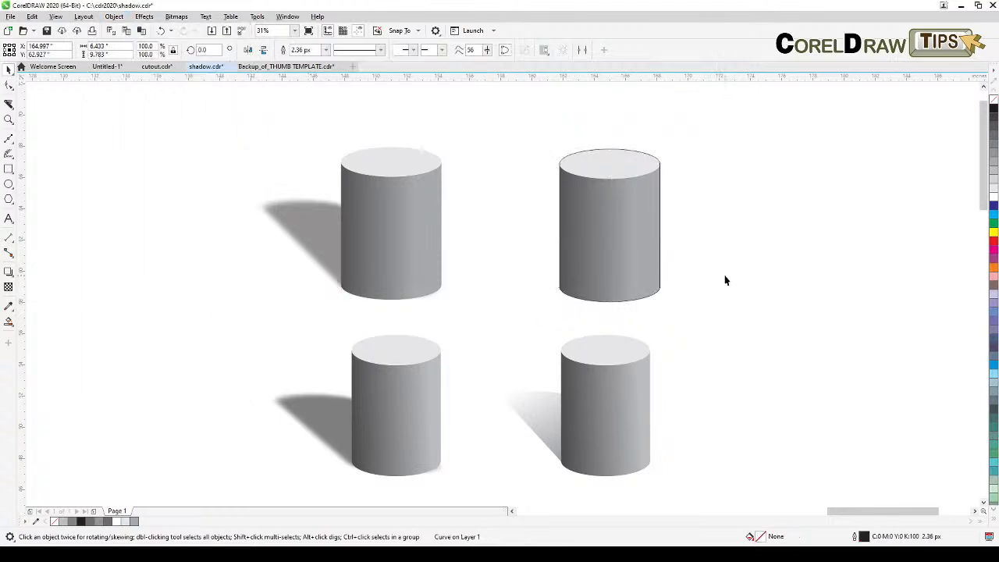
# Fill the boundary shape with 40% black and remove its outline
pyautogui.click(652, 157)
pyautogui.click(993, 162)
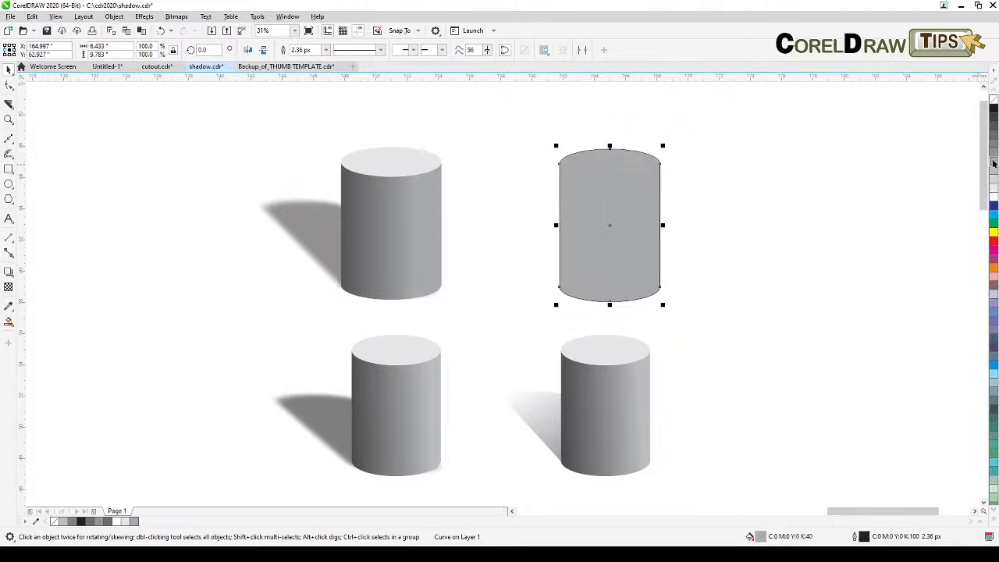
pyautogui.rightClick(994, 105)
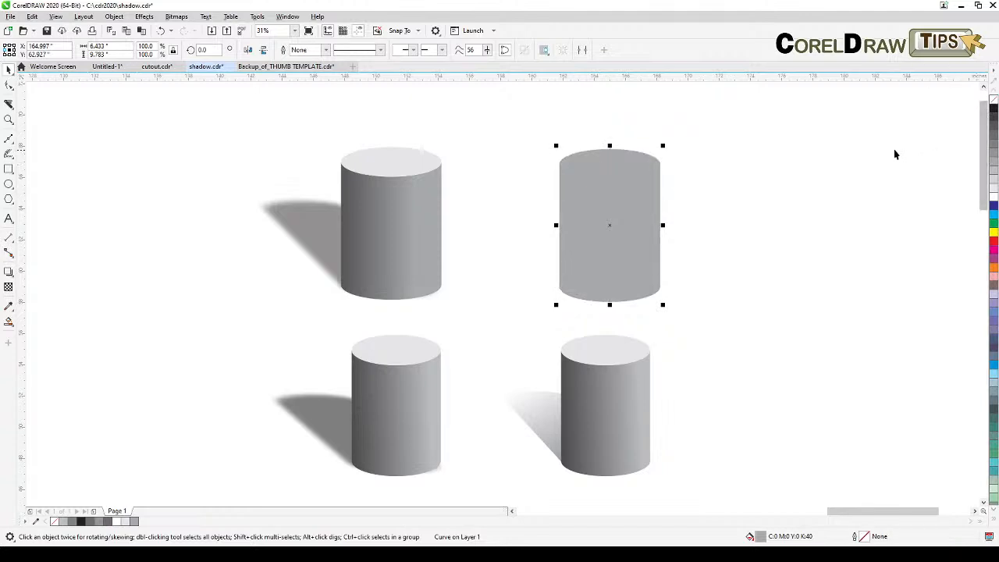
# Skew the grey silhouette to the left until it is about 9.8 inches wide, and flatten it to about 4.9 inches high
pyautogui.click(607, 196)
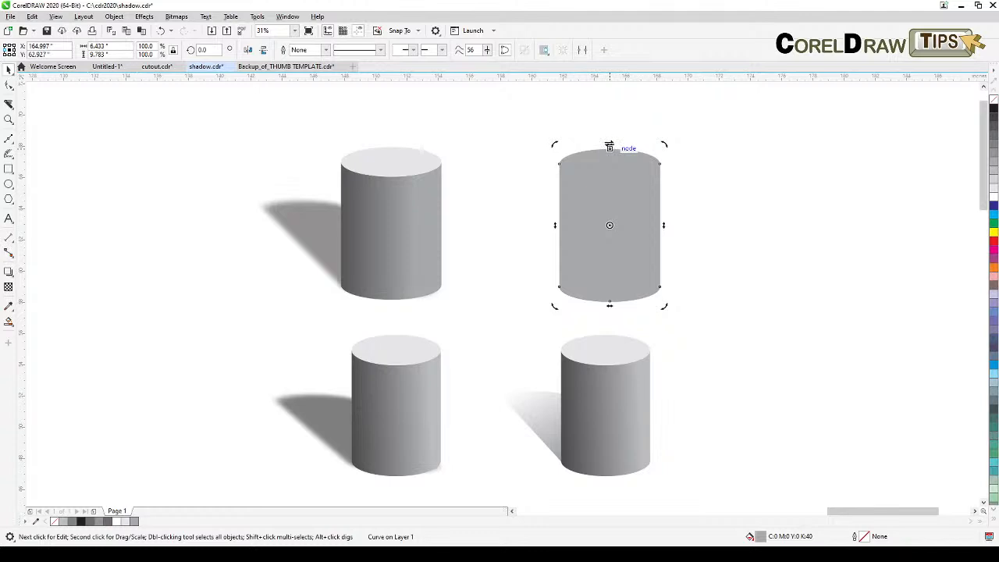
pyautogui.moveTo(611, 147); pyautogui.dragTo(551, 148)
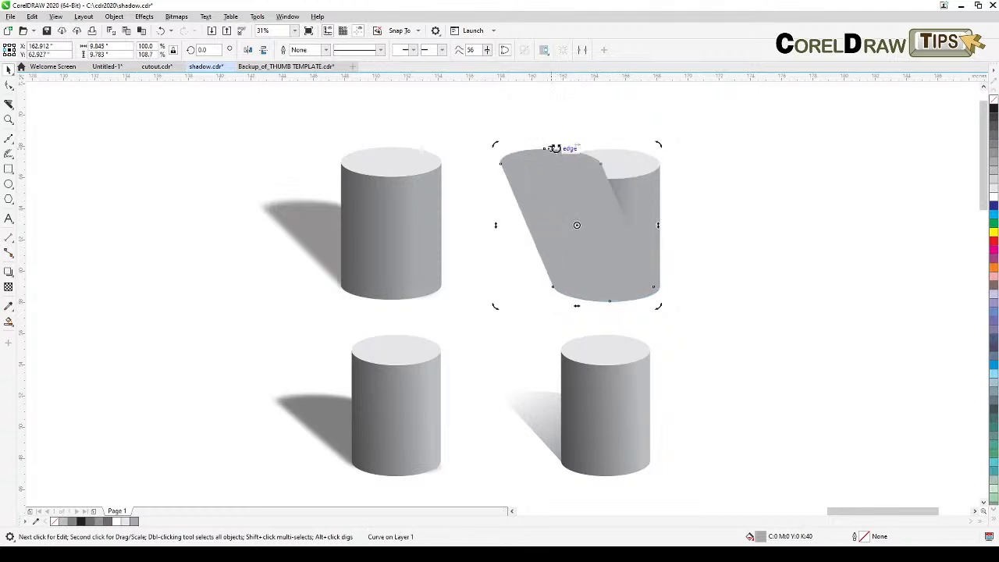
pyautogui.press('Escape')
pyautogui.click(550, 170)
pyautogui.moveTo(575, 149); pyautogui.dragTo(560, 225)
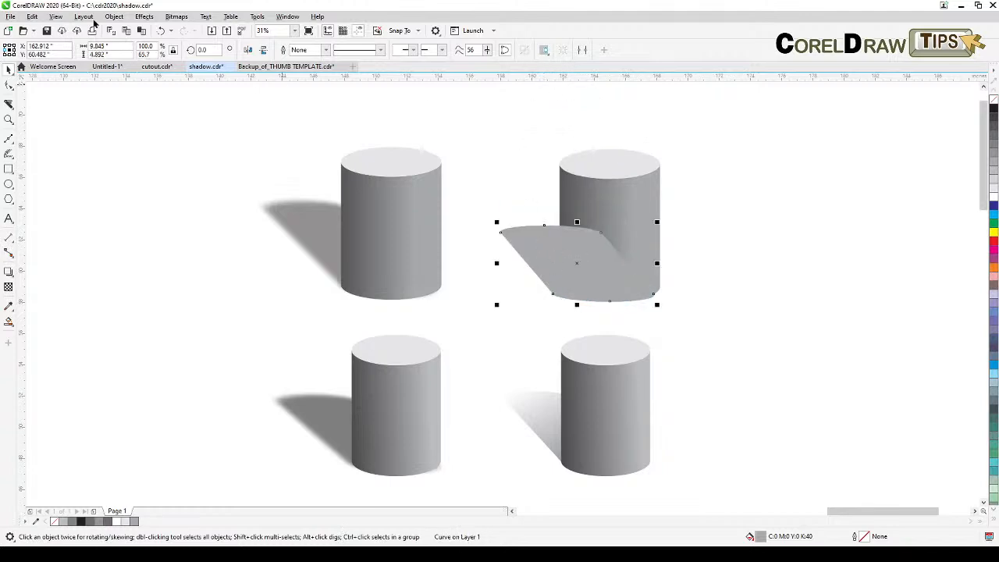
# Send the skewed silhouette behind the copied cylinder and shift it slightly right and up to meet the cylinder's base
pyautogui.click(114, 16)
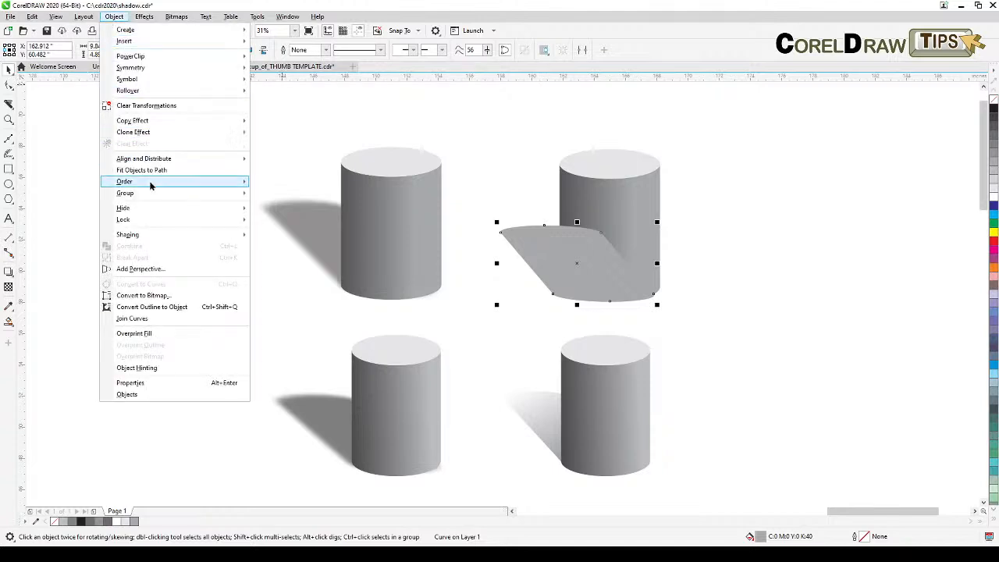
pyautogui.moveTo(153, 186)
pyautogui.click(296, 196)
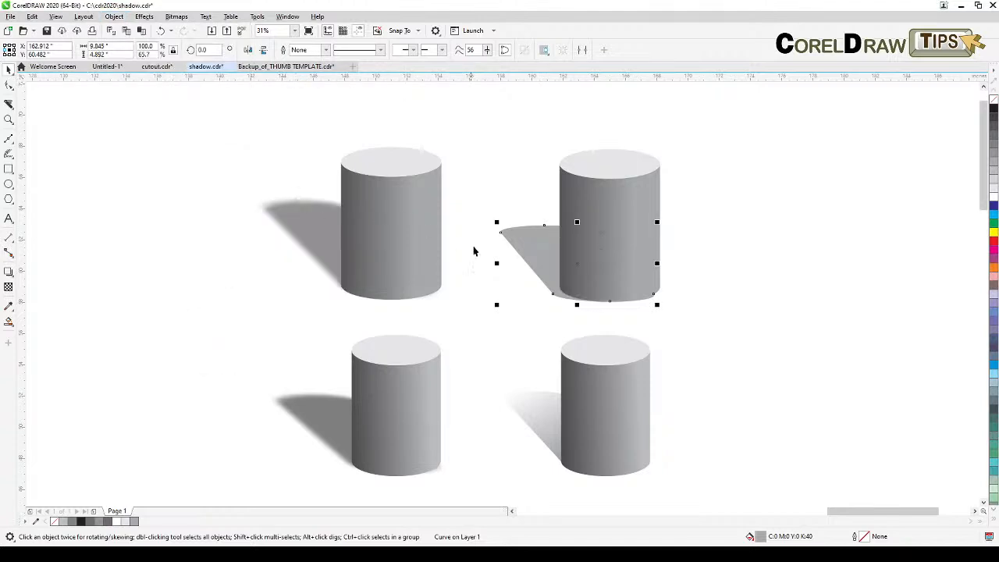
pyautogui.moveTo(543, 271); pyautogui.dragTo(550, 271)
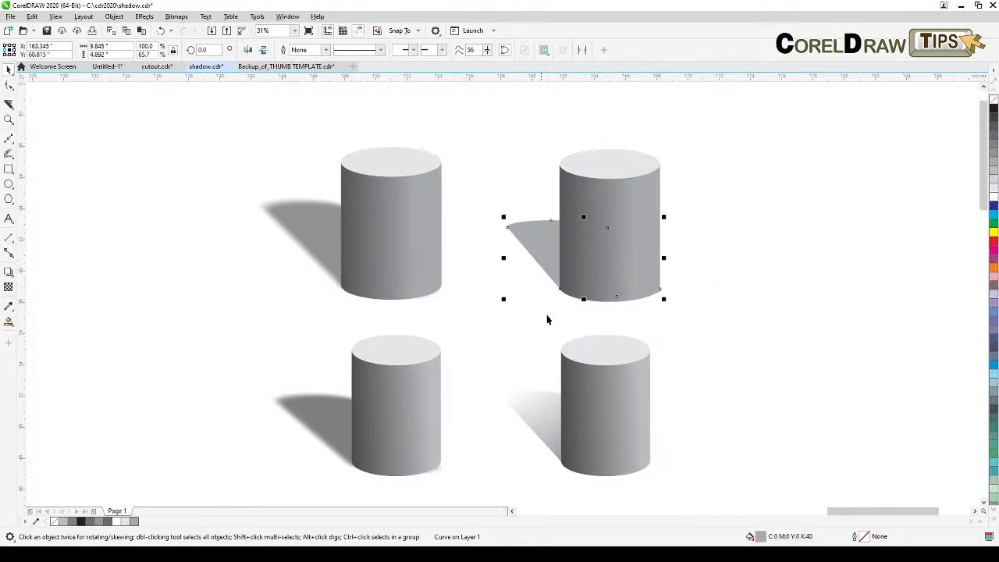
# Apply a fountain transparency that fades the silhouette shadow from the cylinder's base toward its upper left end
pyautogui.click(7, 288)
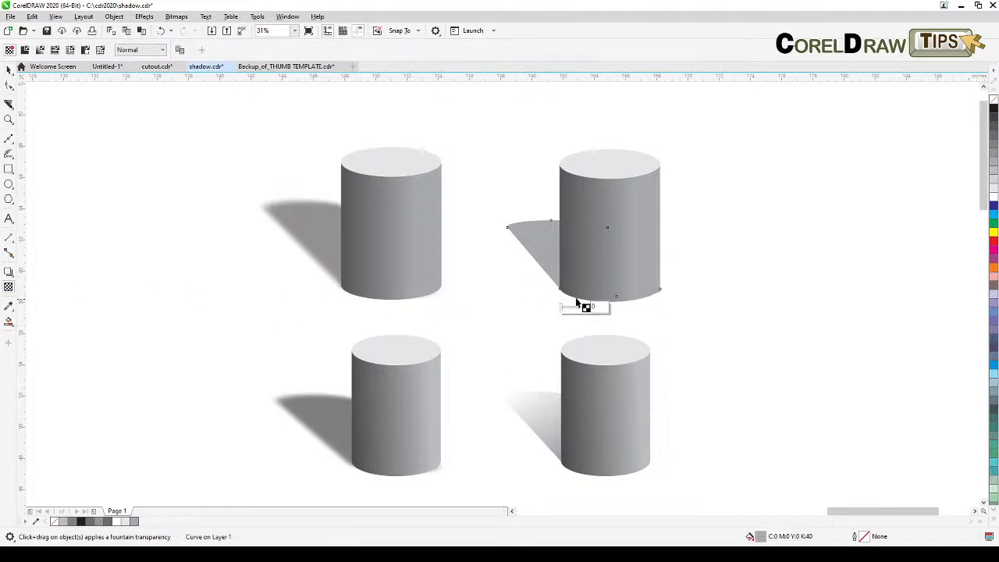
pyautogui.moveTo(597, 293); pyautogui.dragTo(518, 194)
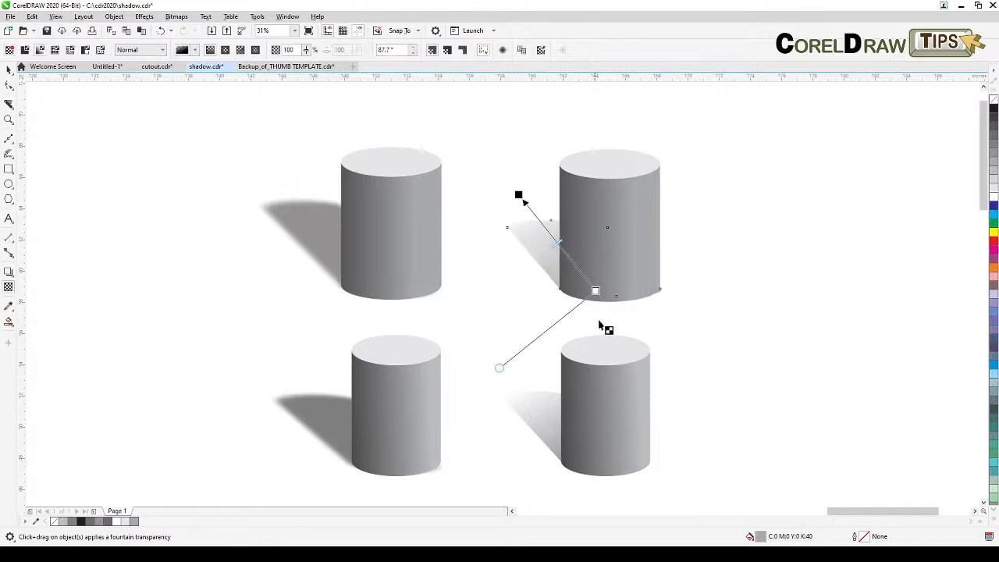
pyautogui.moveTo(595, 291); pyautogui.dragTo(584, 282)
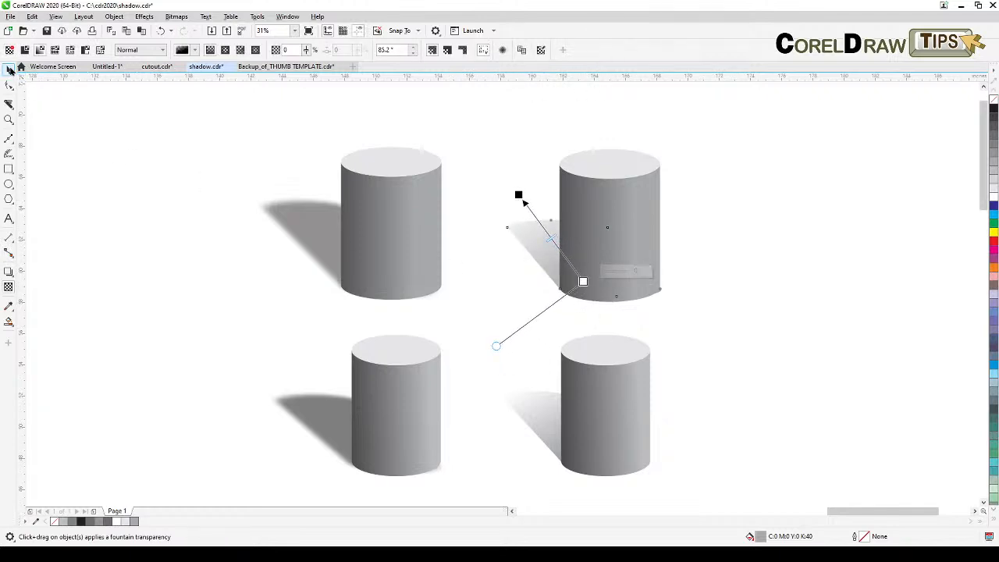
pyautogui.click(9, 69)
pyautogui.click(178, 308)
# Move the faded shadow slightly up and left so it no longer sticks out past the cylinder's lower right edge
pyautogui.scroll(4, 659, 293)
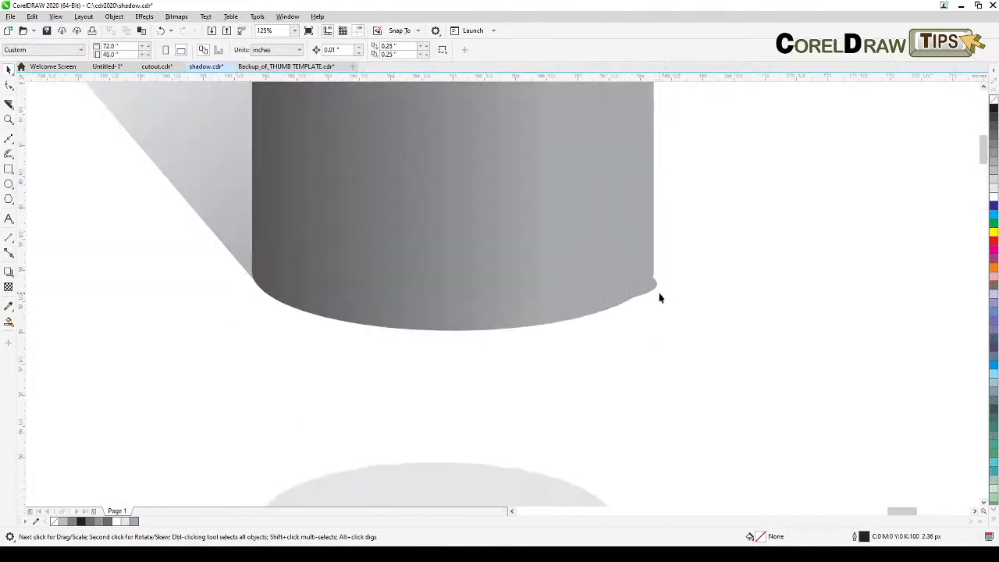
pyautogui.scroll(2, 659, 296)
pyautogui.click(651, 278)
pyautogui.moveTo(650, 280); pyautogui.dragTo(639, 263)
pyautogui.scroll(-1, 660, 287)
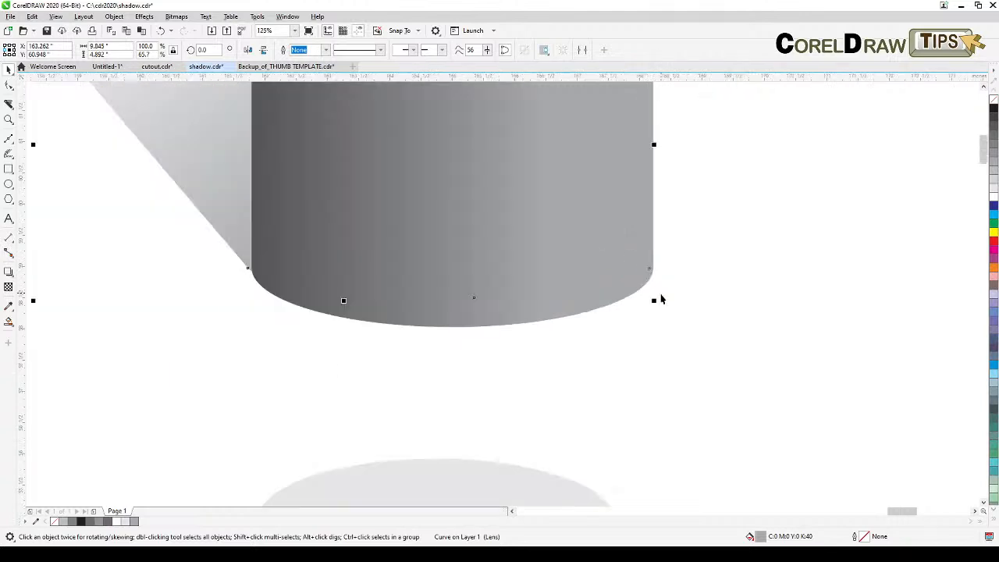
pyautogui.scroll(-1, 633, 327)
pyautogui.scroll(-2, 702, 300)
pyautogui.moveTo(703, 310); pyautogui.dragTo(707, 329)
pyautogui.scroll(2, 707, 329)
pyautogui.scroll(-1, 707, 329)
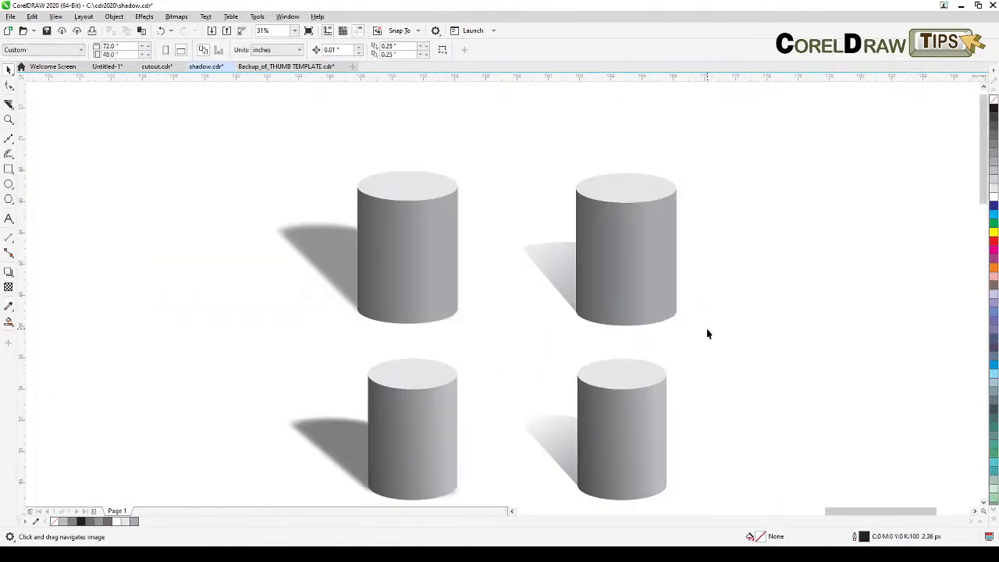
# Duplicate the cylinder together with its faded shadow, placing the copy about 11.8 inches to the right
pyautogui.click(560, 268)
pyautogui.moveTo(490, 135); pyautogui.dragTo(758, 374)
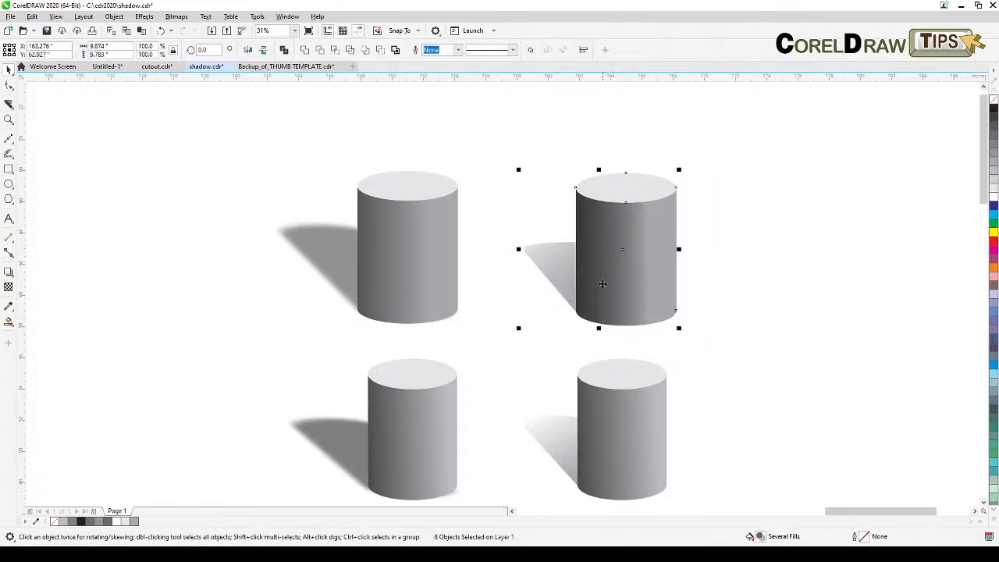
pyautogui.moveTo(602, 283); pyautogui.dragTo(783, 285)
pyautogui.click(706, 392)
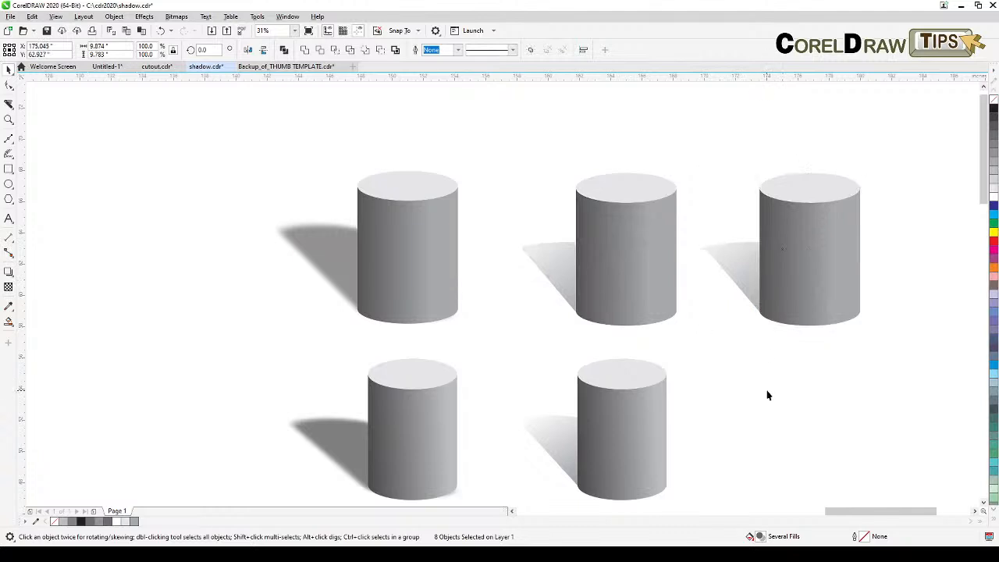
# Mirror the new copy's shadow horizontally and move it to the right side of the cylinder
pyautogui.click(736, 268)
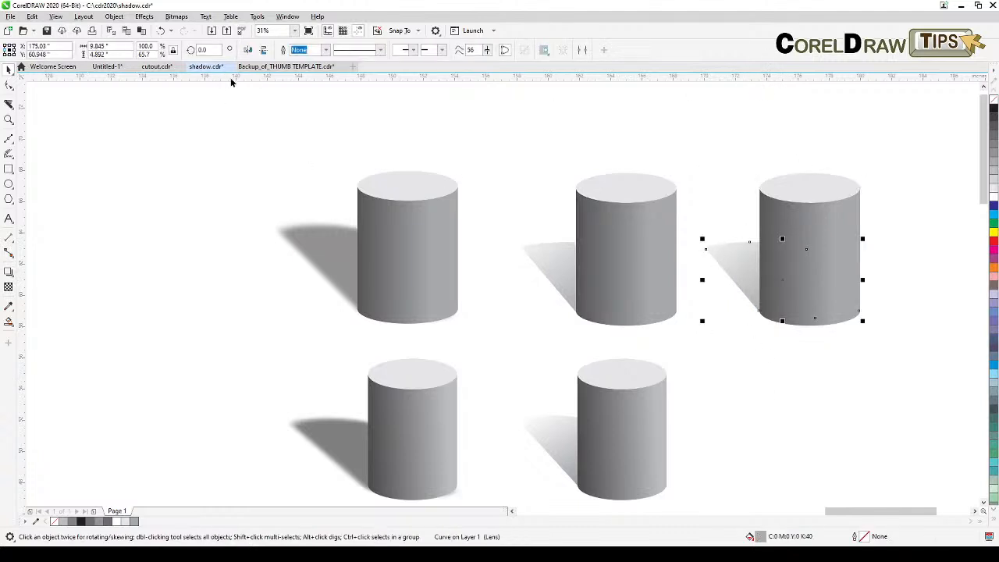
pyautogui.click(262, 51)
pyautogui.moveTo(719, 304); pyautogui.dragTo(774, 305)
pyautogui.click(799, 405)
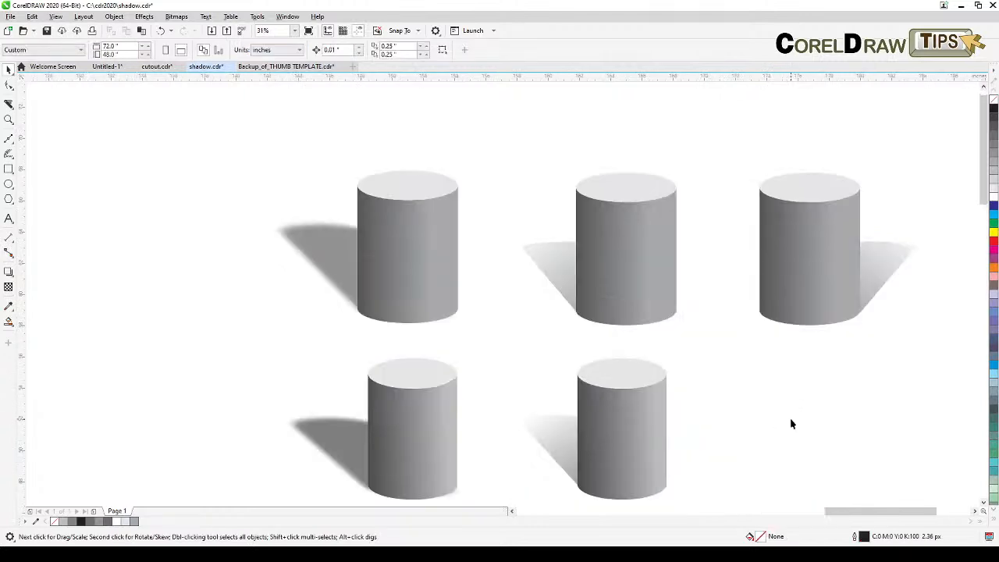
# Compare the flat grey and the blurred black cast shadows behind the two cutout photos of the couple below the cylinders
pyautogui.moveTo(787, 426); pyautogui.dragTo(783, 412)
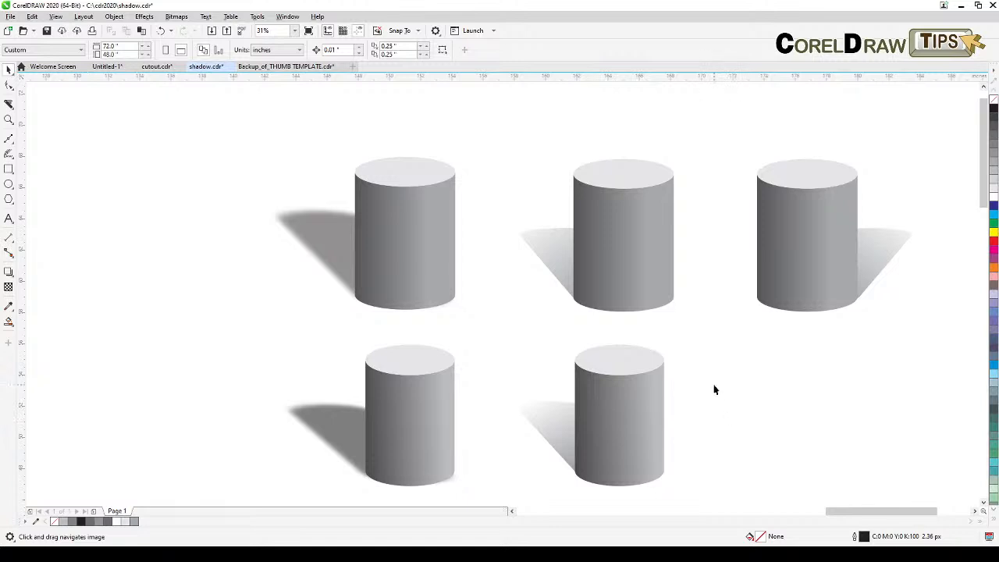
pyautogui.moveTo(721, 404); pyautogui.dragTo(744, 316)
pyautogui.moveTo(709, 383); pyautogui.dragTo(835, 260)
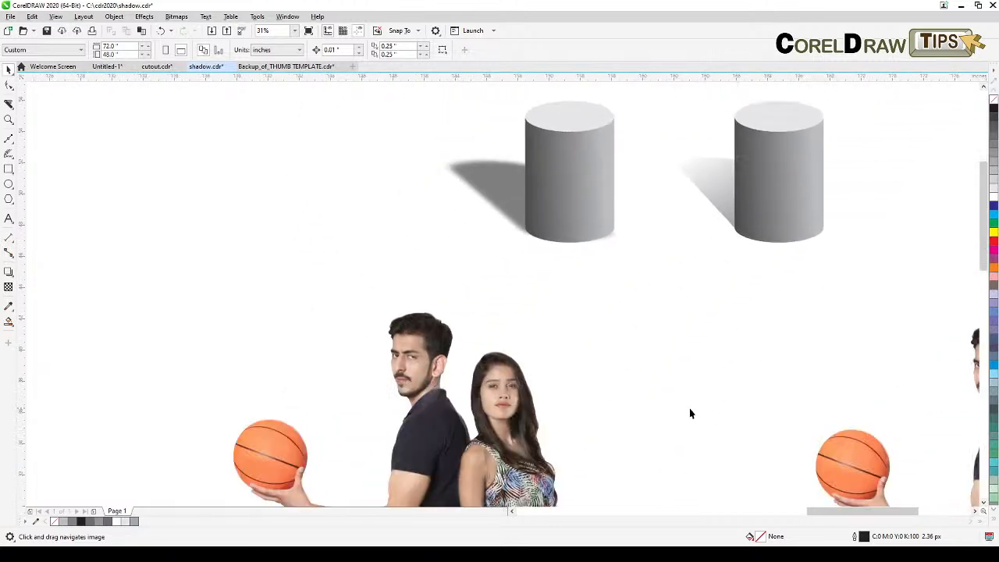
pyautogui.moveTo(691, 413); pyautogui.dragTo(693, 279)
pyautogui.scroll(-2, 615, 391)
pyautogui.moveTo(572, 408); pyautogui.dragTo(533, 285)
pyautogui.moveTo(557, 379); pyautogui.dragTo(522, 377)
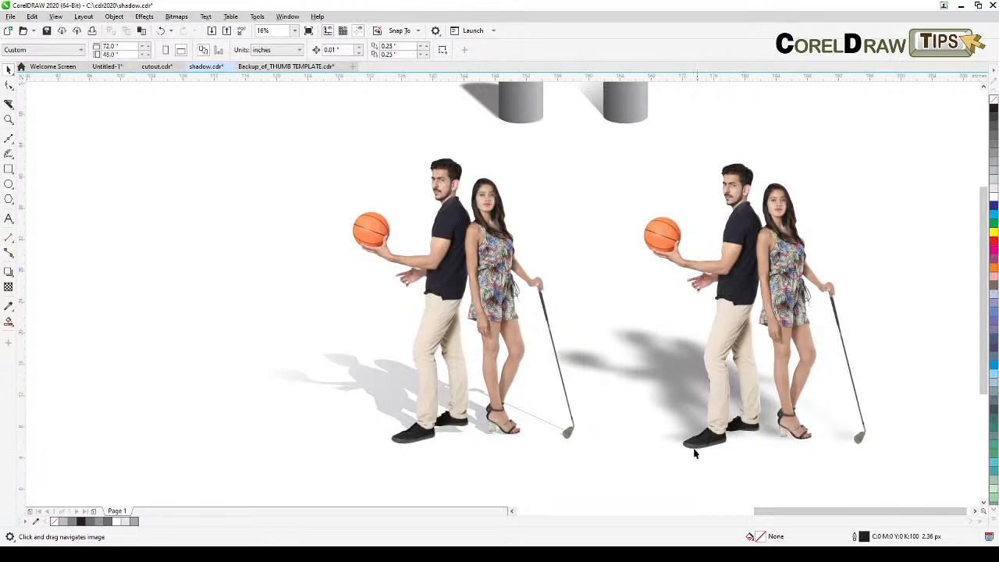
pyautogui.press('space')
pyautogui.click(668, 382)
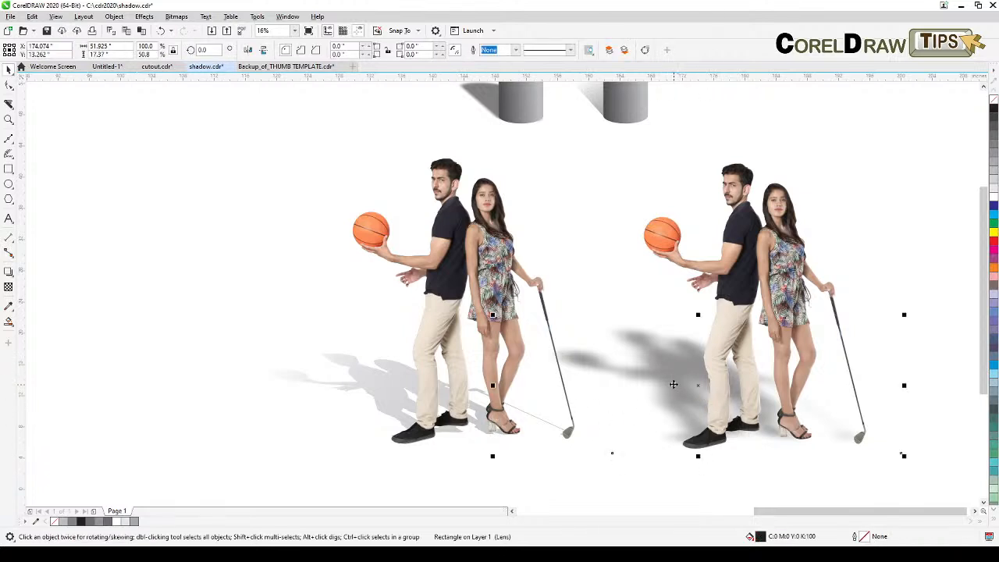
pyautogui.scroll(2, 669, 379)
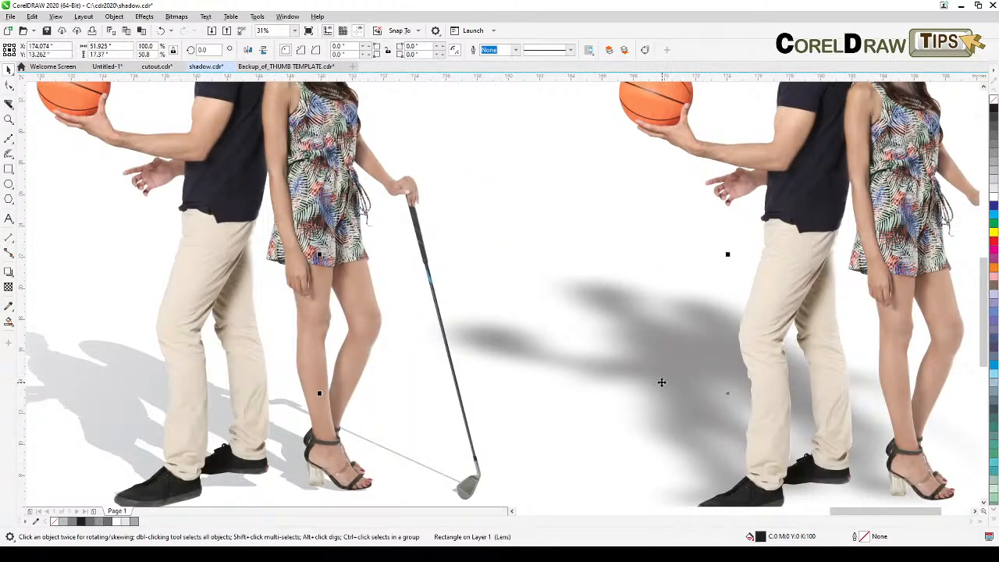
pyautogui.scroll(-2, 661, 382)
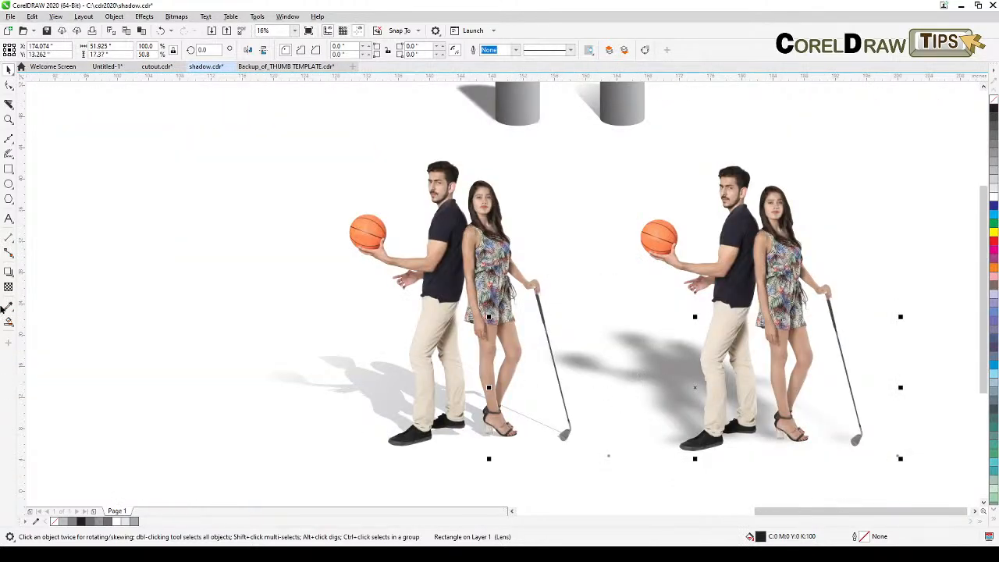
# Duplicate the couple's PowerClip cutout beside the page, placing the copy about 32.8 inches to its left
pyautogui.click(334, 400)
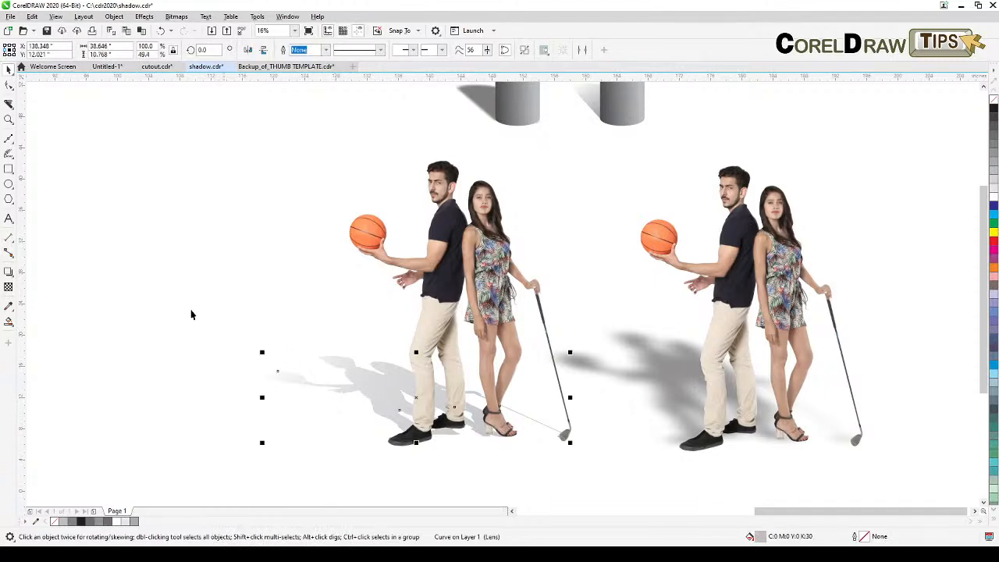
pyautogui.press('h')
pyautogui.moveTo(176, 323); pyautogui.dragTo(719, 285)
pyautogui.moveTo(429, 268); pyautogui.dragTo(585, 275)
pyautogui.scroll(1, 456, 241)
pyautogui.scroll(-1, 456, 242)
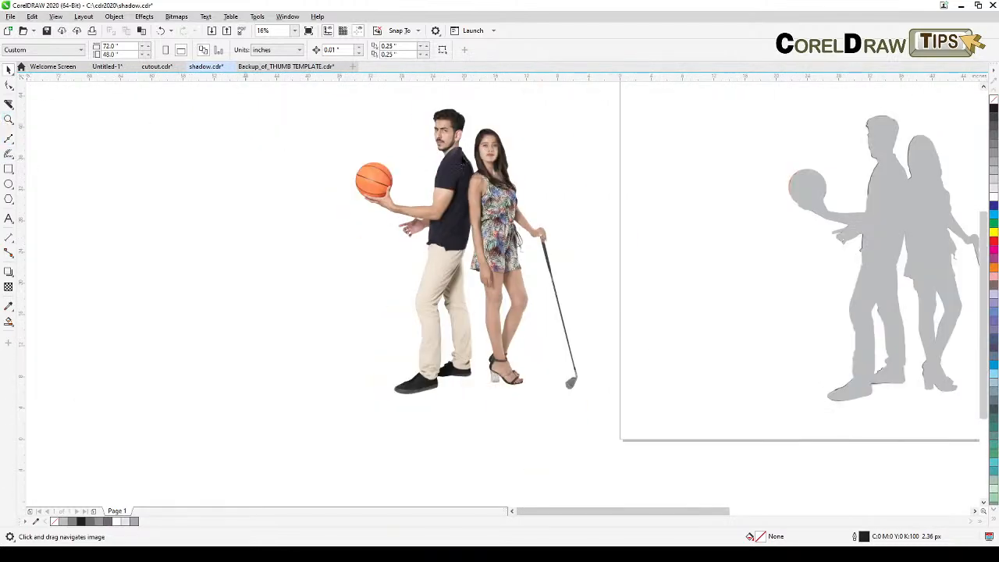
pyautogui.click(485, 172)
pyautogui.moveTo(464, 290); pyautogui.dragTo(444, 298)
pyautogui.scroll(-1, 443, 295)
pyautogui.scroll(1, 448, 291)
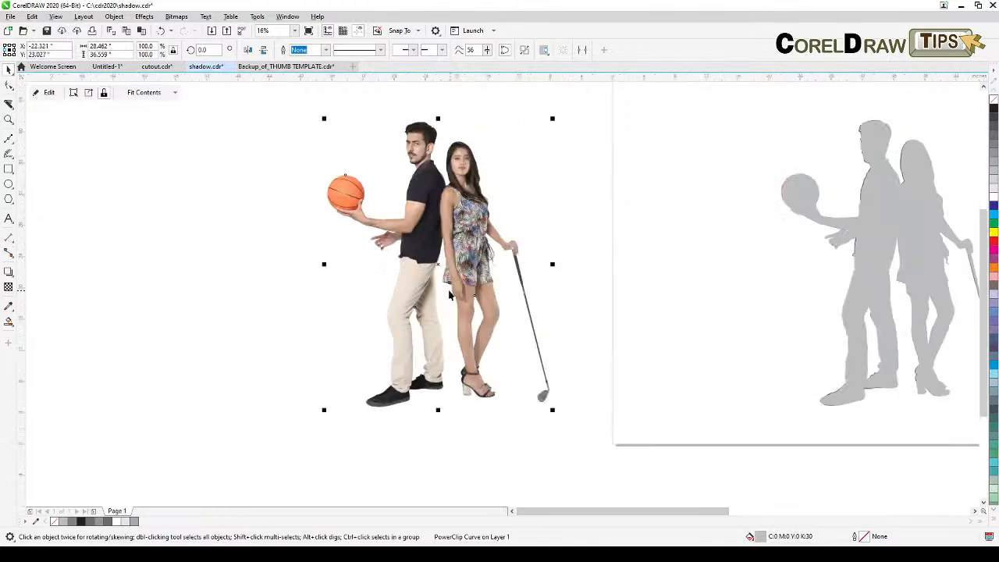
pyautogui.moveTo(509, 291); pyautogui.dragTo(381, 293)
pyautogui.scroll(-1, 380, 294)
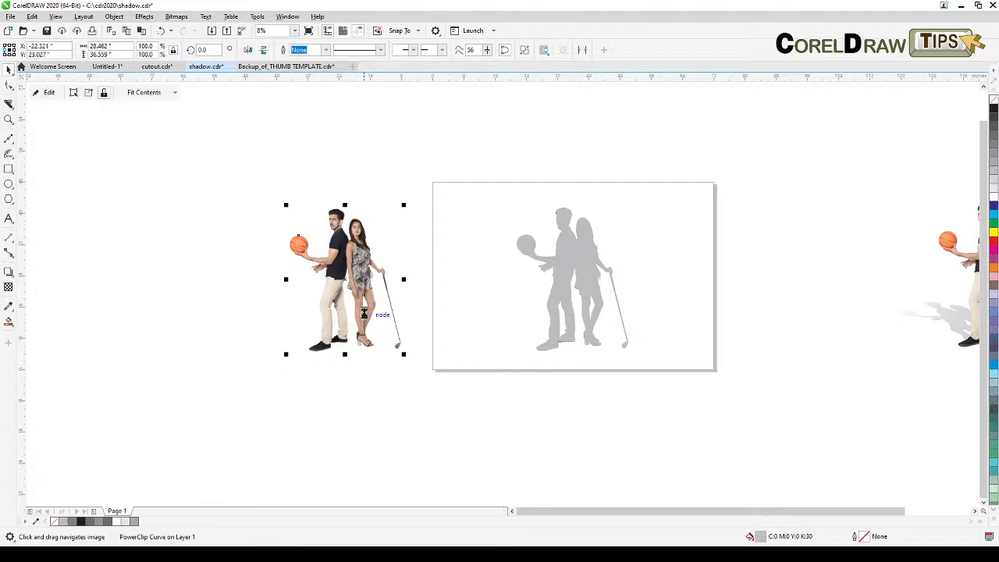
pyautogui.moveTo(357, 296); pyautogui.dragTo(227, 295)
pyautogui.rightClick(227, 295)
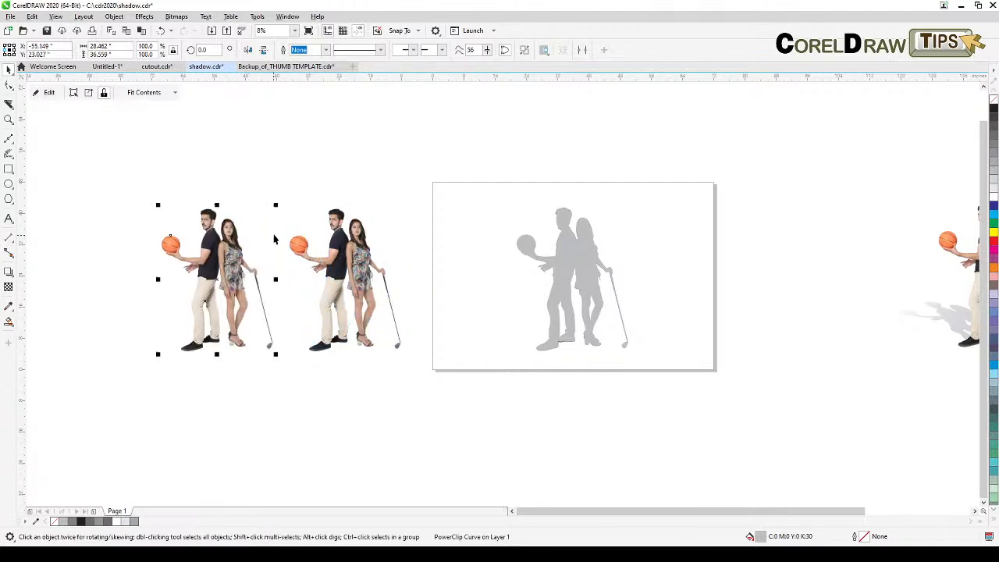
# Extract the photo from the duplicated cutout's PowerClip frame and delete the leftover frame
pyautogui.hscroll(-2, 274, 239)
pyautogui.click(163, 91)
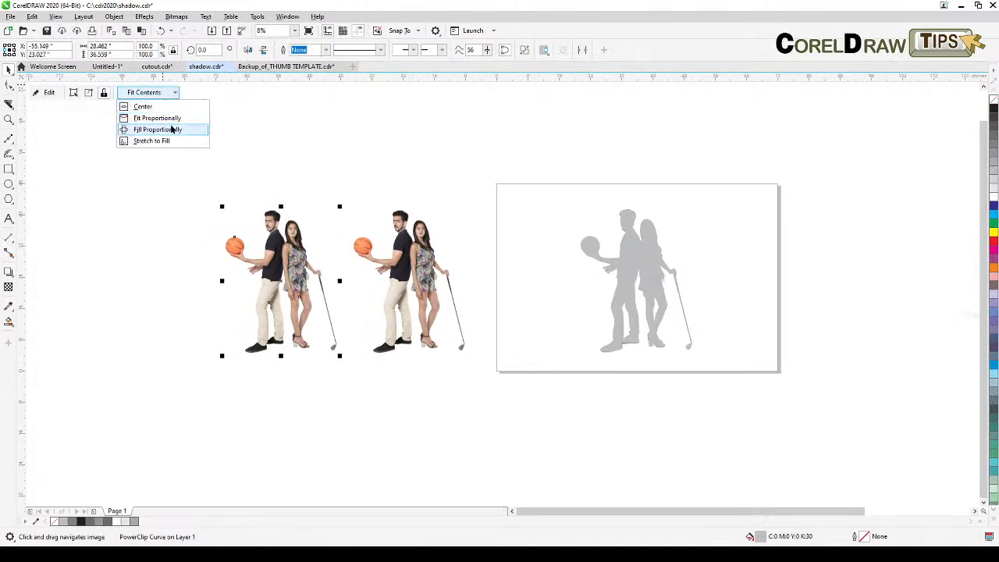
pyautogui.click(114, 191)
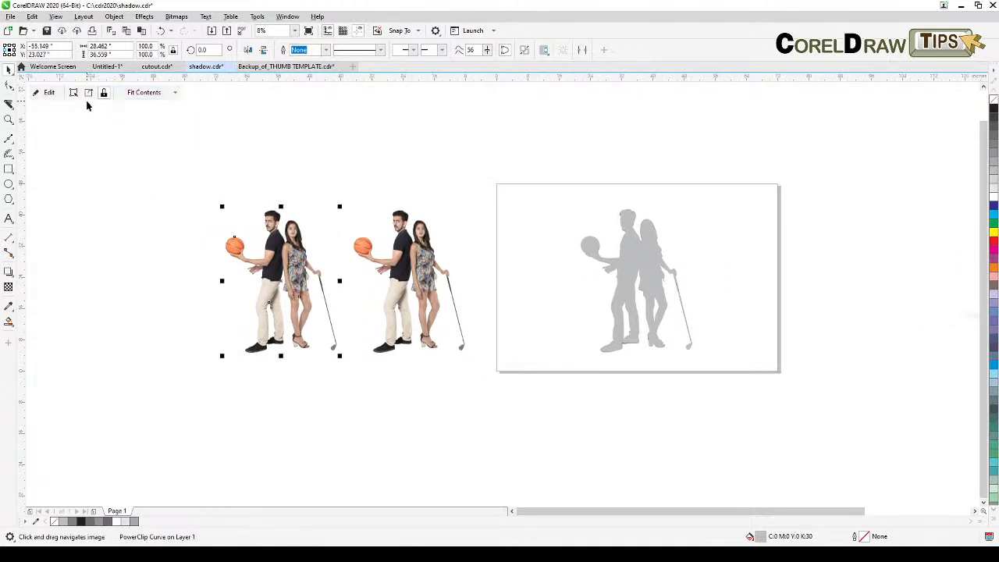
pyautogui.click(88, 93)
pyautogui.click(206, 181)
pyautogui.moveTo(275, 236); pyautogui.dragTo(288, 261)
pyautogui.click(285, 290)
pyautogui.press('Delete')
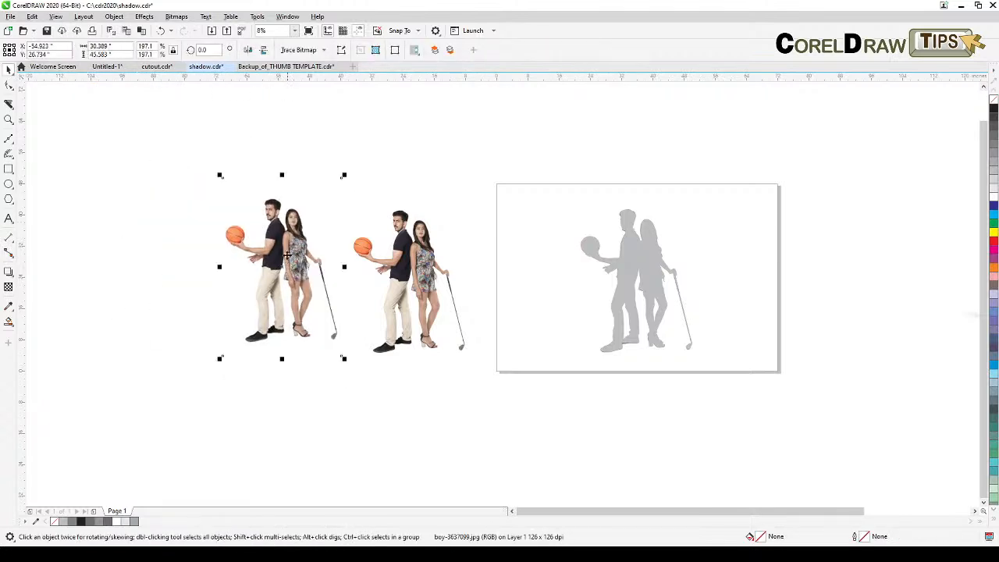
pyautogui.click(173, 271)
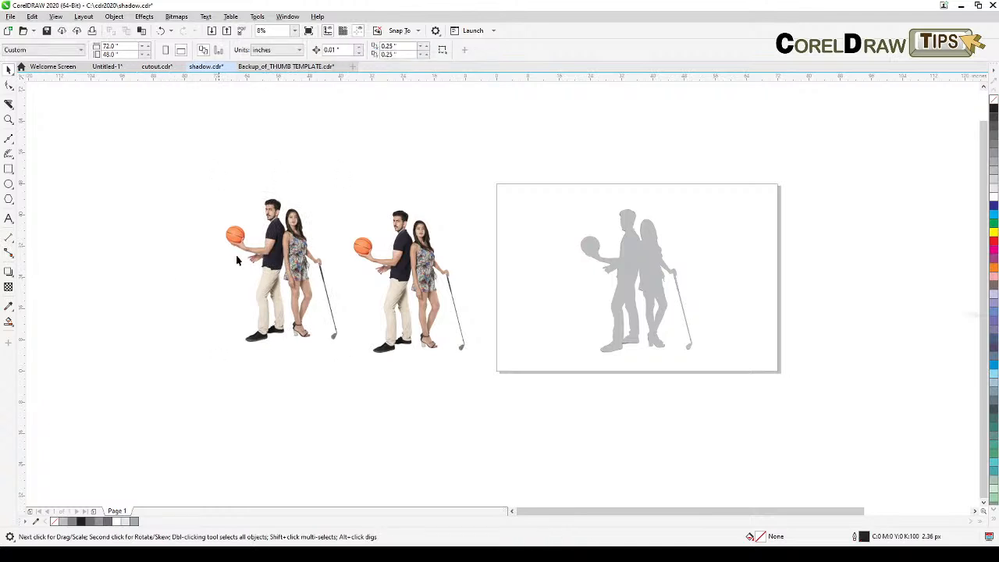
# Add a drop shadow to the extracted photo, offset about 1.3 inches right and 0.9 inches down
pyautogui.click(278, 263)
pyautogui.scroll(2, 281, 269)
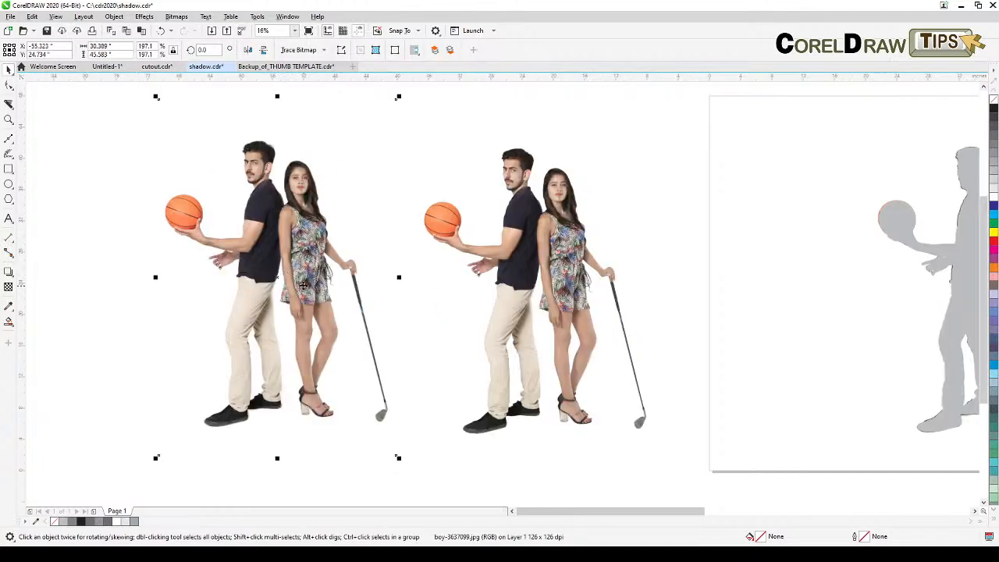
pyautogui.click(8, 271)
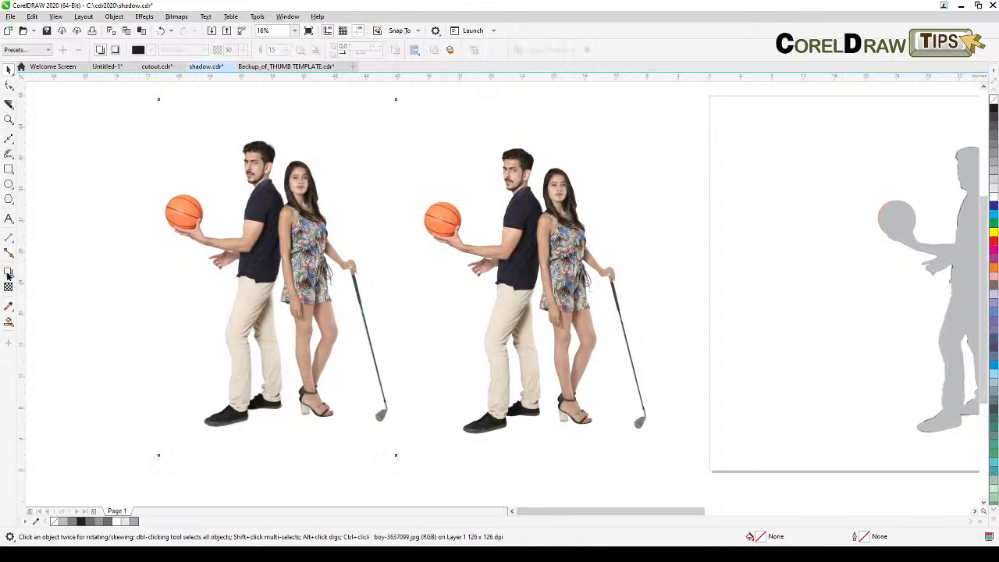
pyautogui.moveTo(269, 238); pyautogui.dragTo(405, 363)
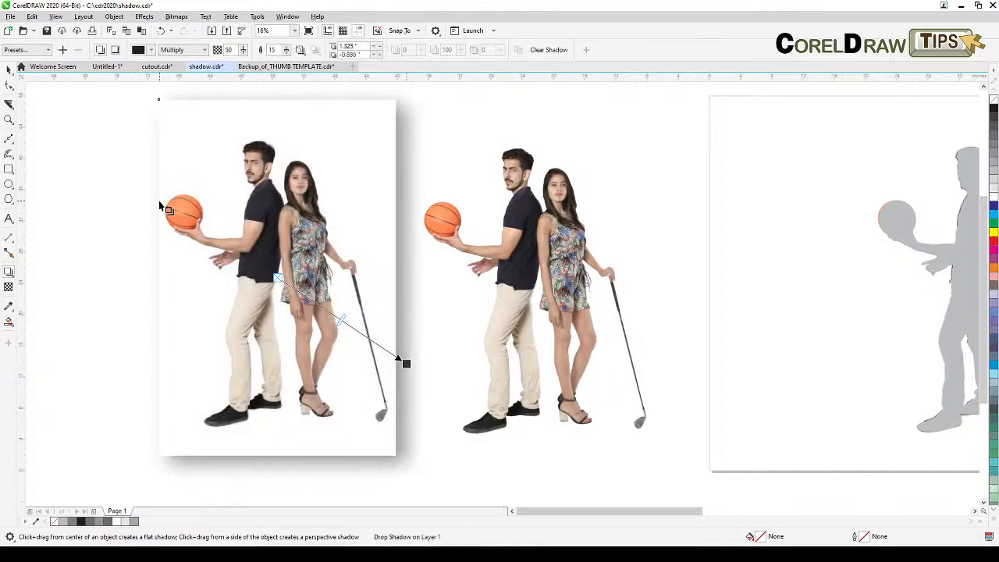
pyautogui.click(9, 69)
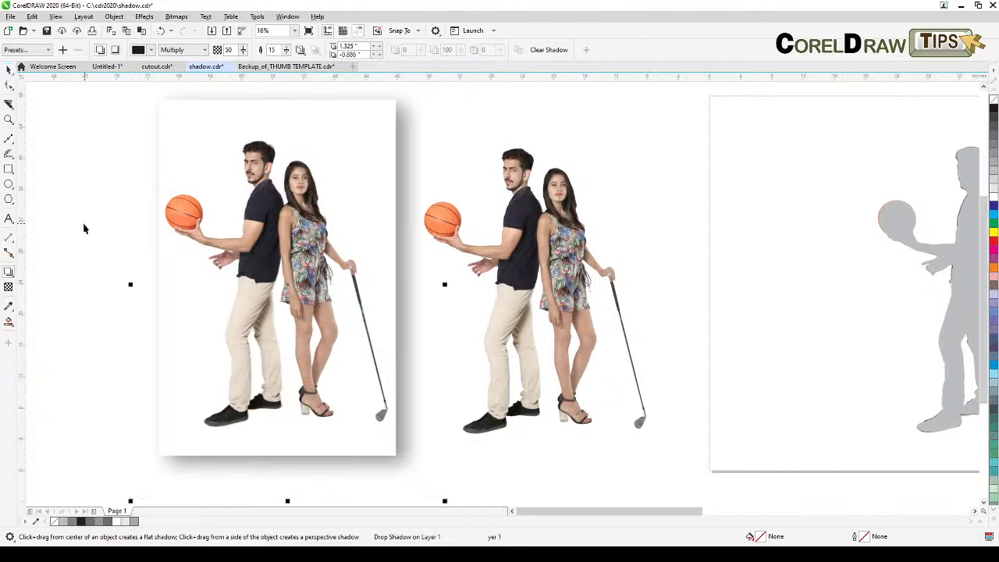
pyautogui.click(83, 222)
pyautogui.click(179, 145)
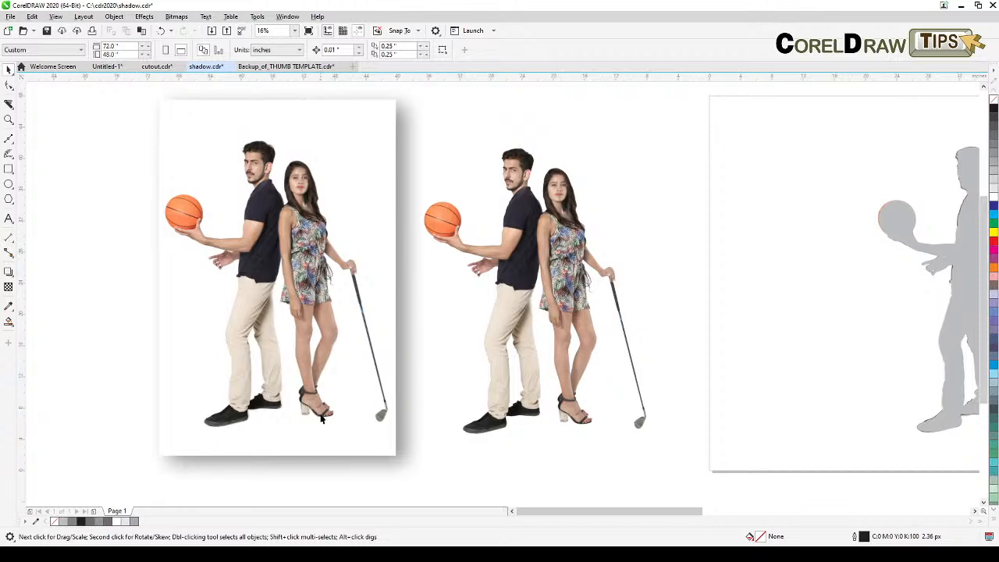
# Examine how the drop shadow follows the extracted photo's edges compared with the outline of the clipped couple
pyautogui.scroll(4, 272, 226)
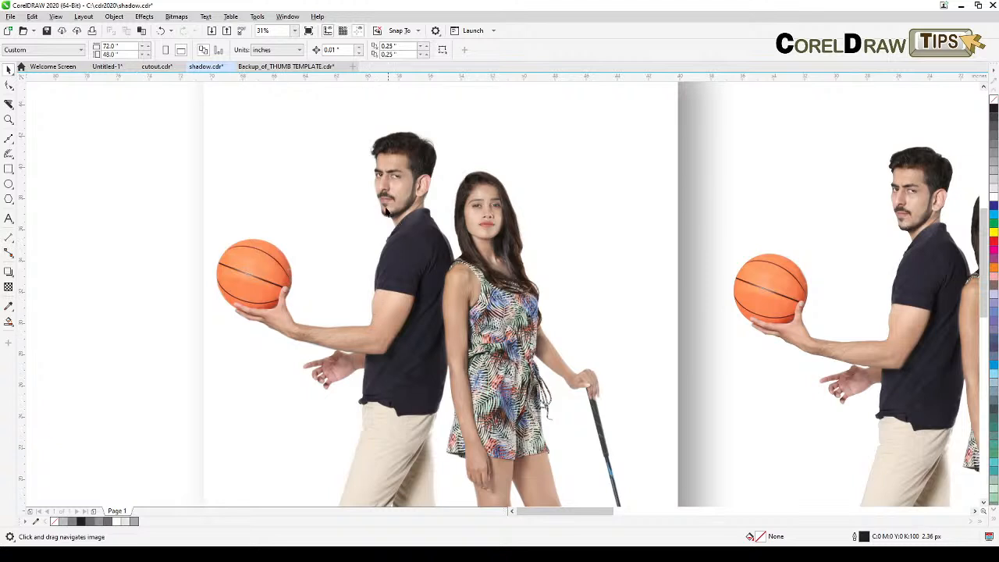
pyautogui.moveTo(516, 270); pyautogui.dragTo(554, 327)
pyautogui.moveTo(501, 300); pyautogui.dragTo(464, 258)
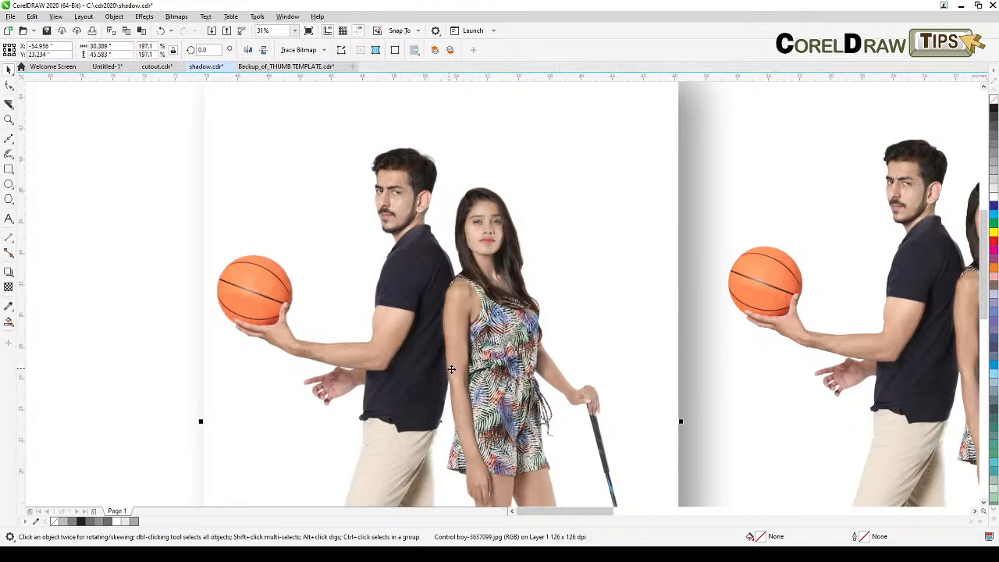
pyautogui.moveTo(671, 247); pyautogui.dragTo(604, 233)
pyautogui.click(662, 389)
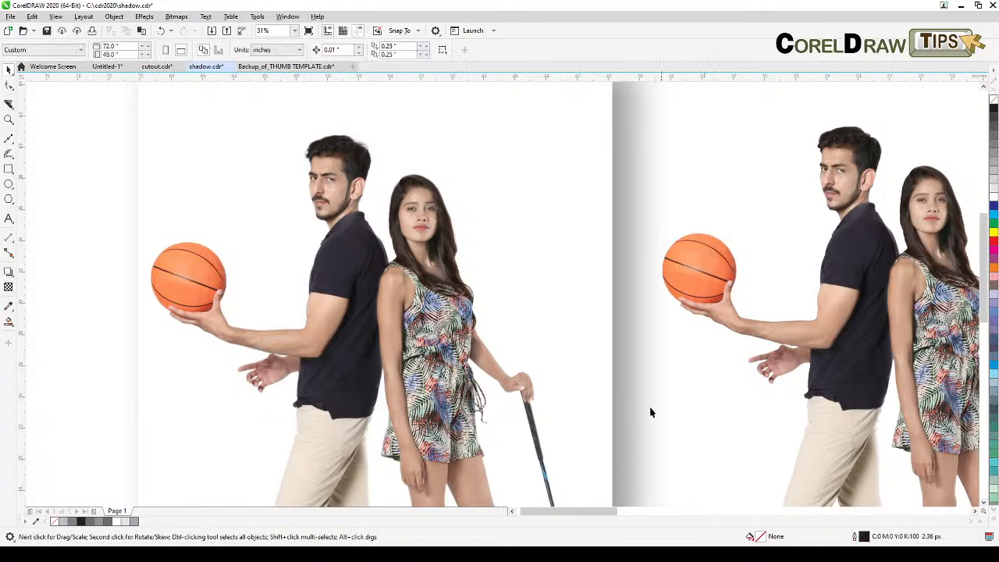
pyautogui.scroll(-1, 655, 416)
pyautogui.moveTo(648, 408); pyautogui.dragTo(422, 278)
pyautogui.moveTo(773, 342); pyautogui.dragTo(557, 370)
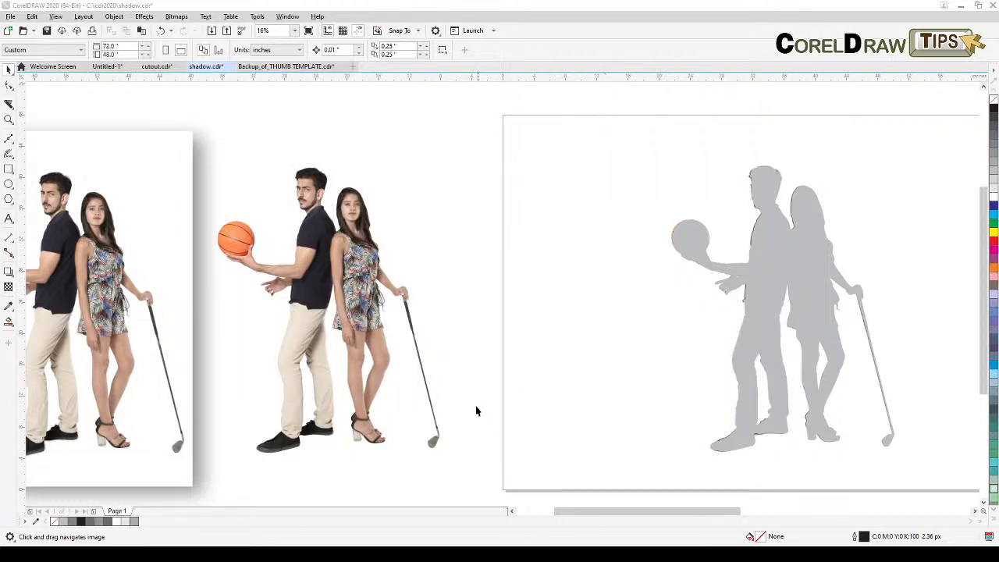
# Delete the extracted photo together with its drop shadow
pyautogui.moveTo(479, 413); pyautogui.dragTo(636, 379)
pyautogui.press('space')
pyautogui.click(371, 296)
pyautogui.press('Delete')
pyautogui.press('space')
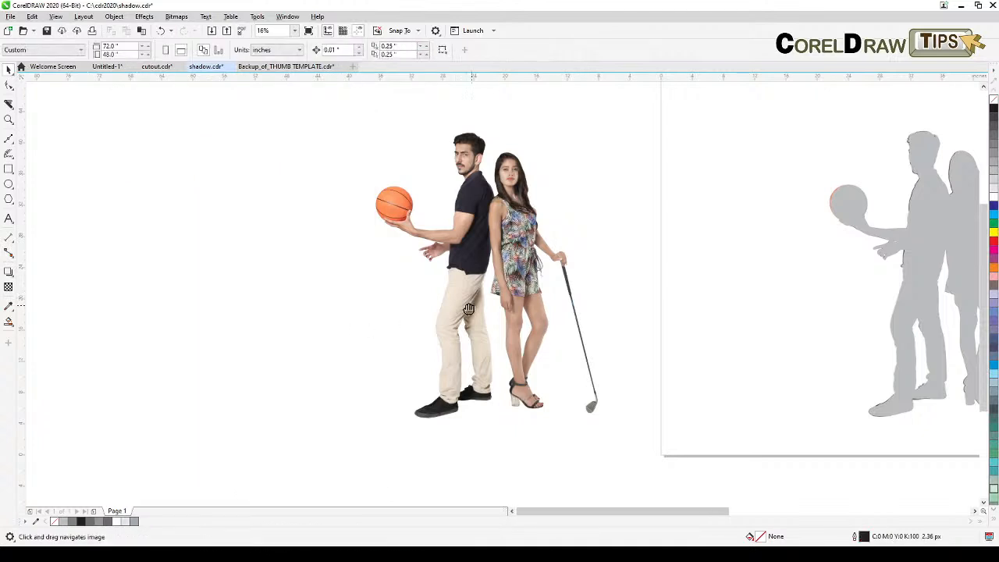
# Shift the photo behind the grey silhouette about 6.3 inches right, and undo the move
pyautogui.moveTo(600, 355); pyautogui.dragTo(412, 355)
pyautogui.moveTo(819, 376); pyautogui.dragTo(711, 387)
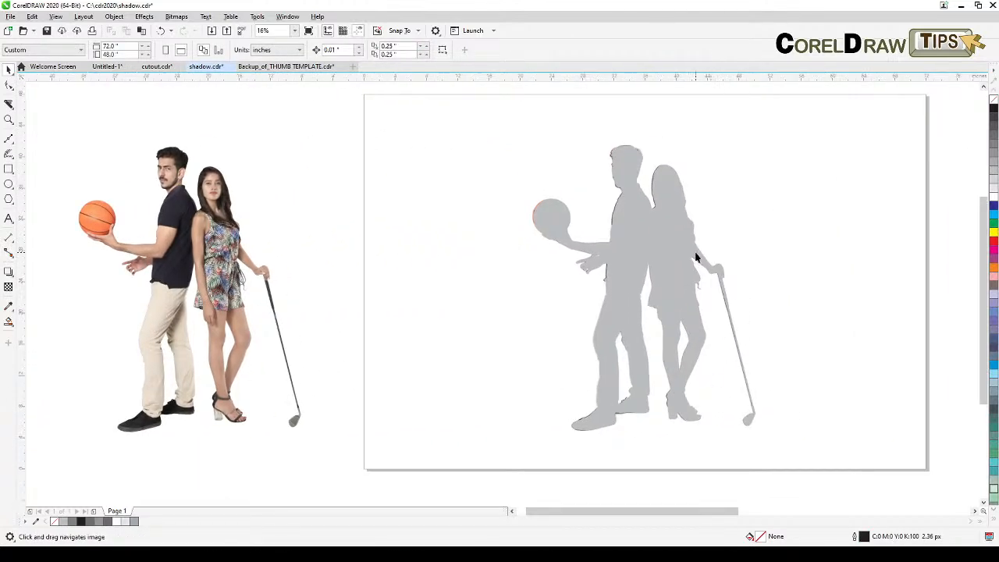
pyautogui.scroll(2, 697, 258)
pyautogui.scroll(-2, 578, 223)
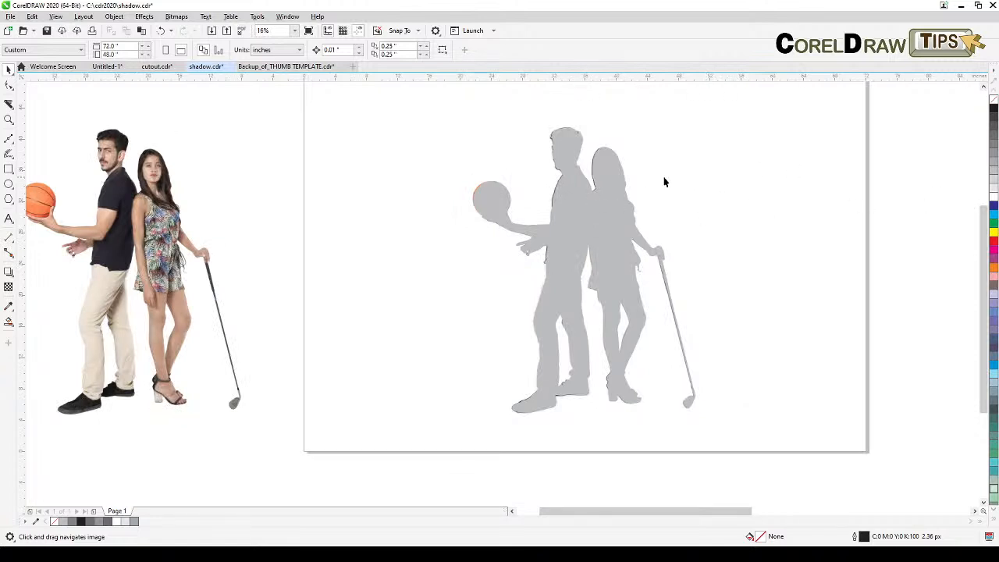
pyautogui.press('space')
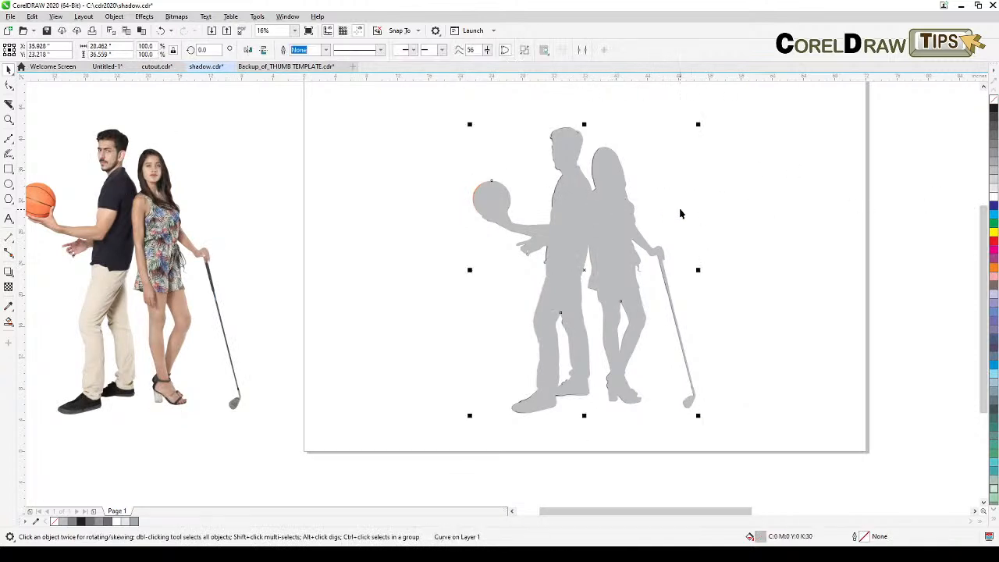
pyautogui.click(721, 188)
pyautogui.click(669, 171)
pyautogui.moveTo(669, 171); pyautogui.dragTo(717, 176)
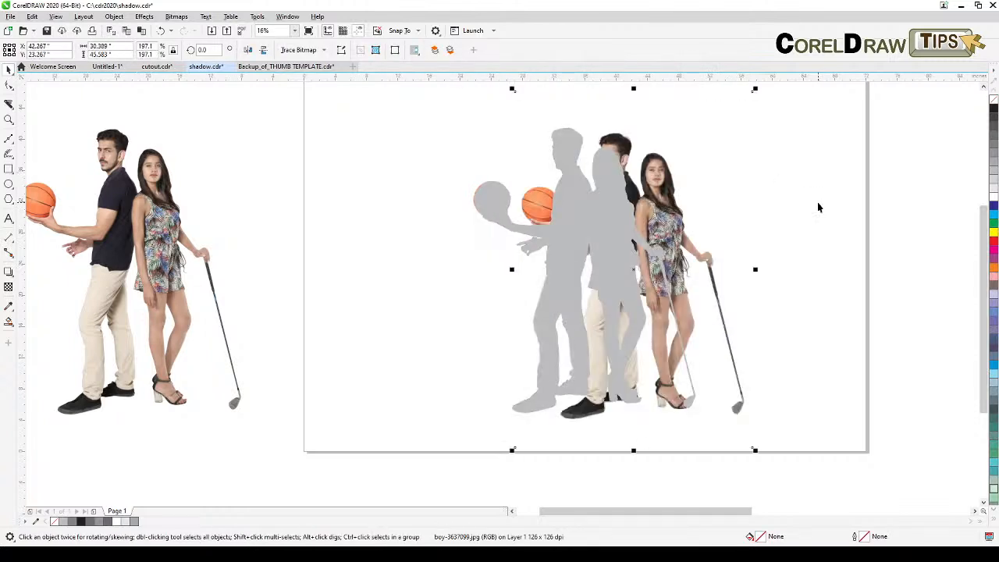
pyautogui.click(160, 31)
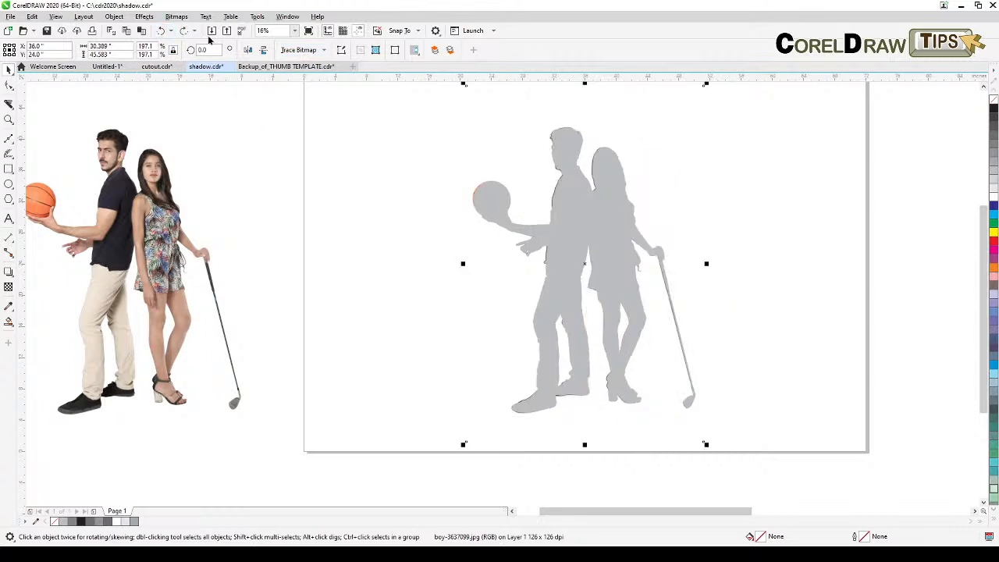
# PowerClip the photo on the page inside the grey silhouette of the couple
pyautogui.click(115, 17)
pyautogui.moveTo(131, 58)
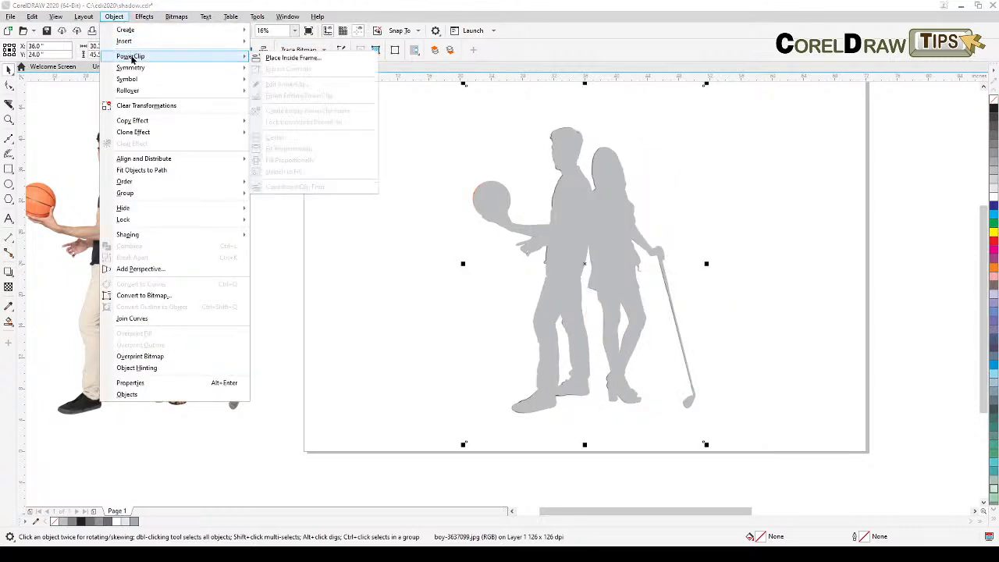
pyautogui.click(305, 59)
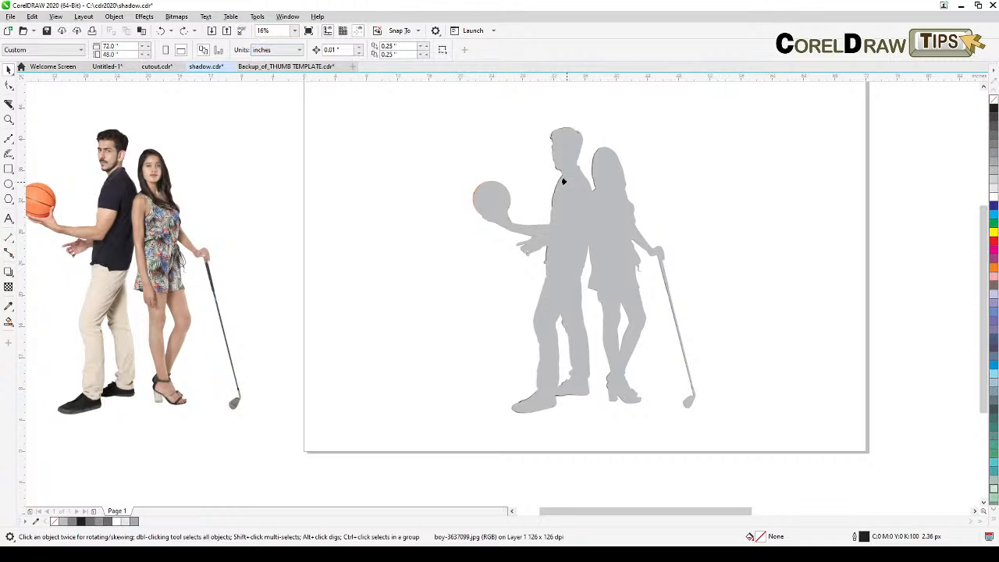
pyautogui.click(555, 154)
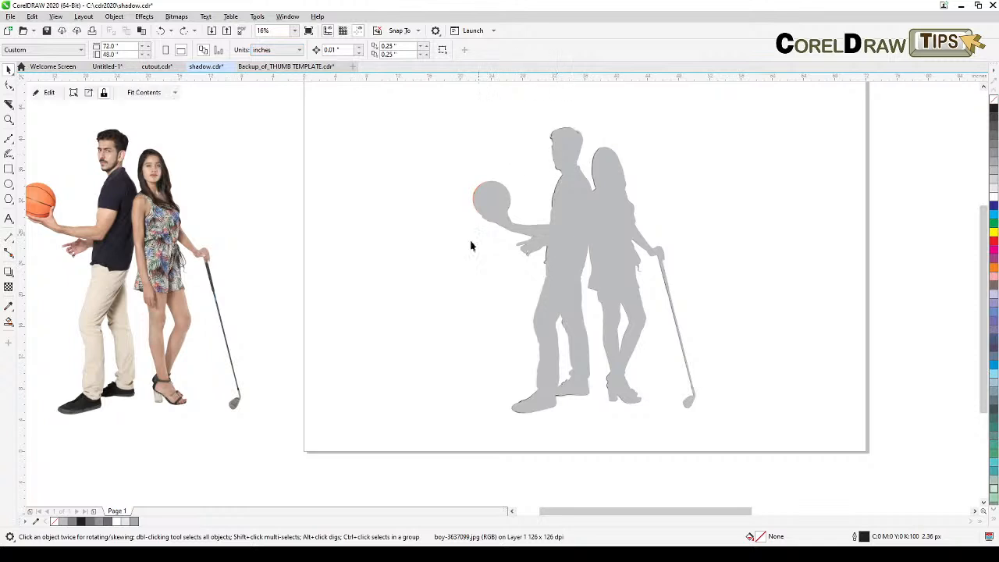
pyautogui.click(385, 260)
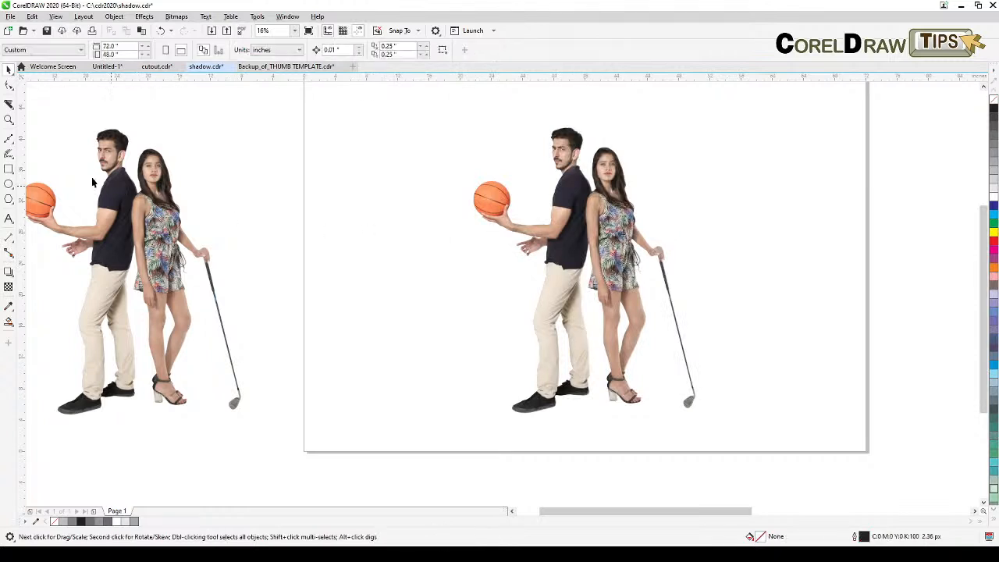
# Draw a rectangle about 45.3 by 42.5 inches around the new cutout and fill it with 10% black
pyautogui.click(8, 169)
pyautogui.moveTo(413, 103); pyautogui.dragTo(767, 435)
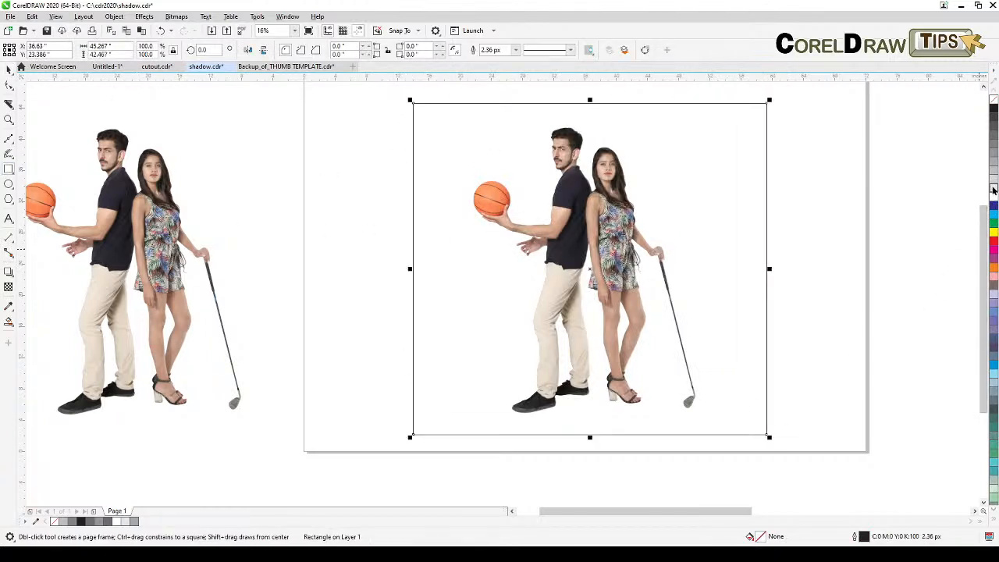
pyautogui.click(994, 188)
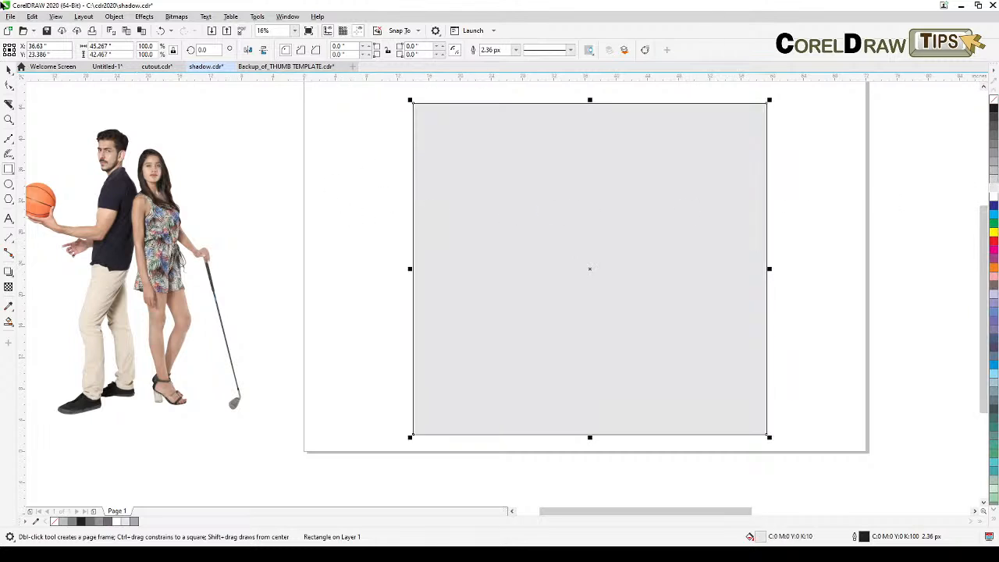
# Send the light grey rectangle behind the cutout, and delete it
pyautogui.hotkey('shift', 'pagedown')
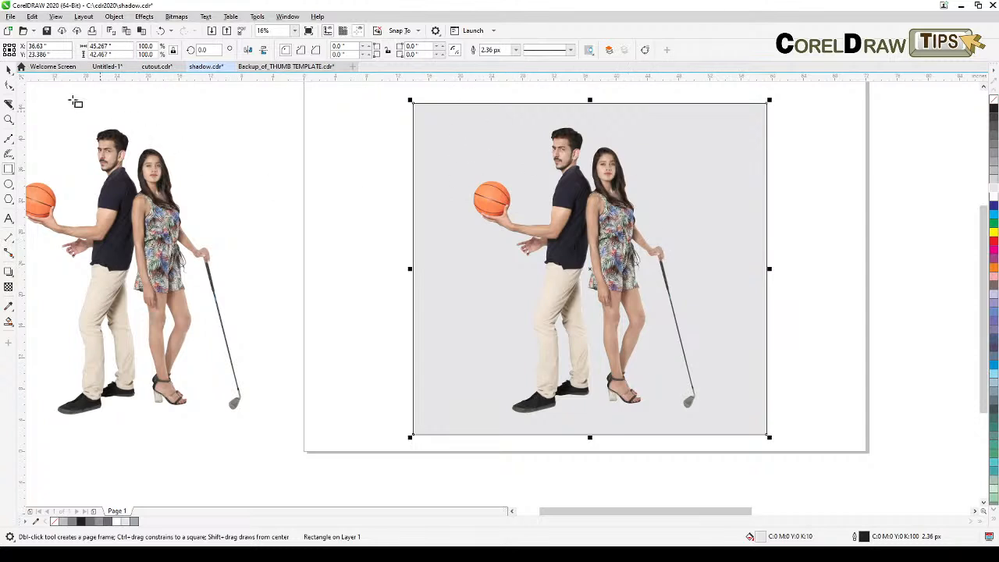
pyautogui.click(8, 69)
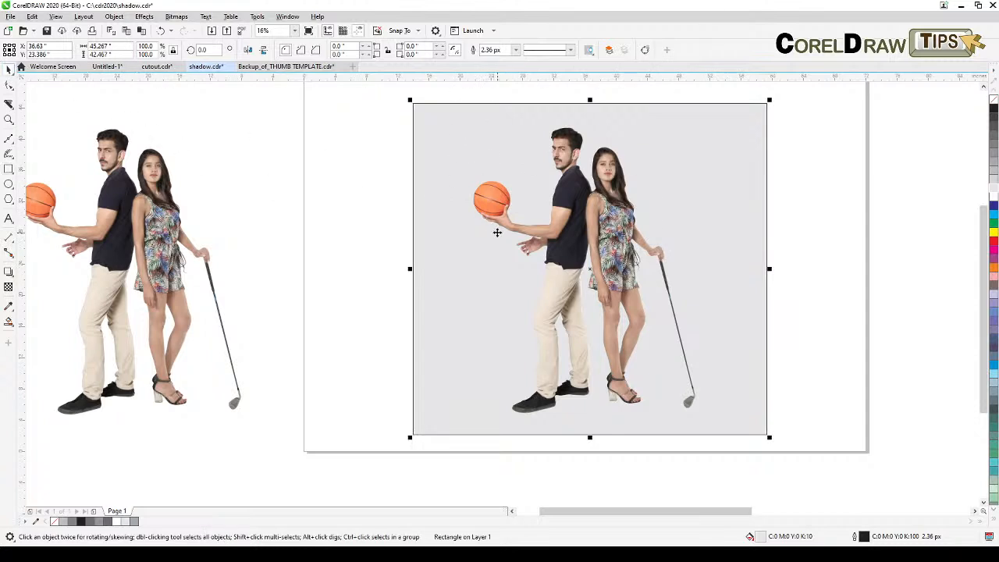
pyautogui.press('Delete')
# Apply a drop shadow with 50 opacity and 15 feathering to the couple's PowerClip cutout on the page
pyautogui.click(582, 253)
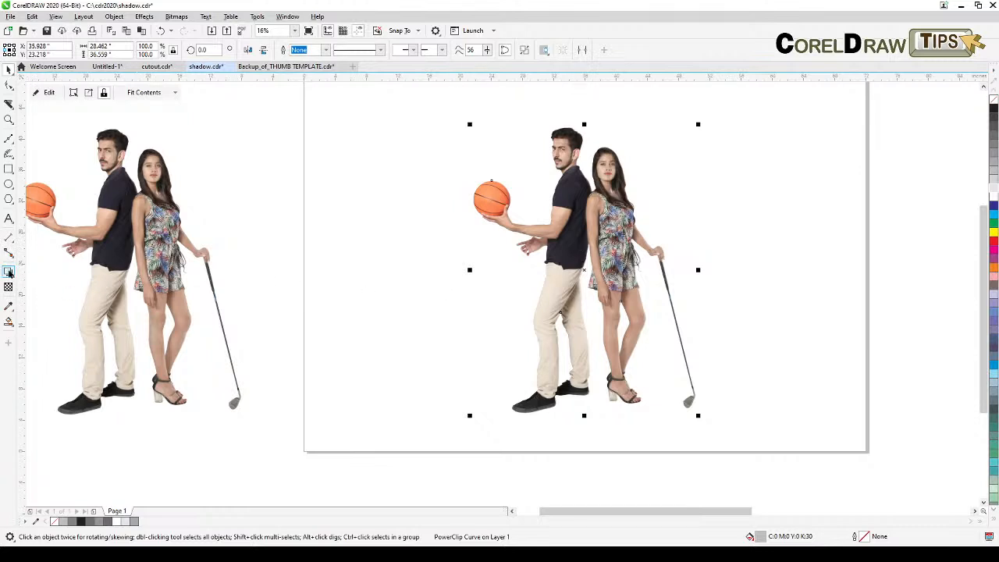
pyautogui.click(9, 273)
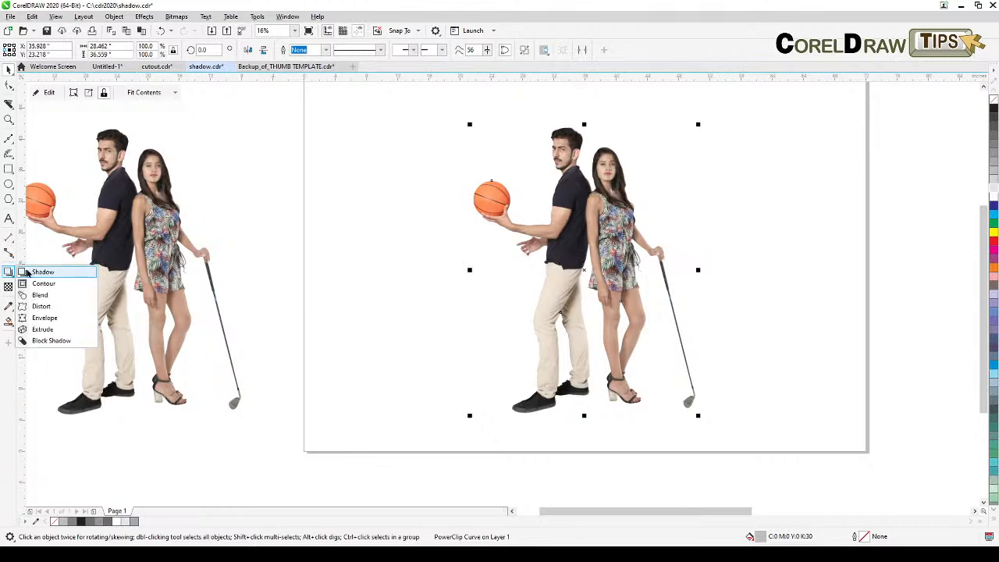
pyautogui.click(31, 272)
pyautogui.moveTo(584, 269); pyautogui.dragTo(658, 403)
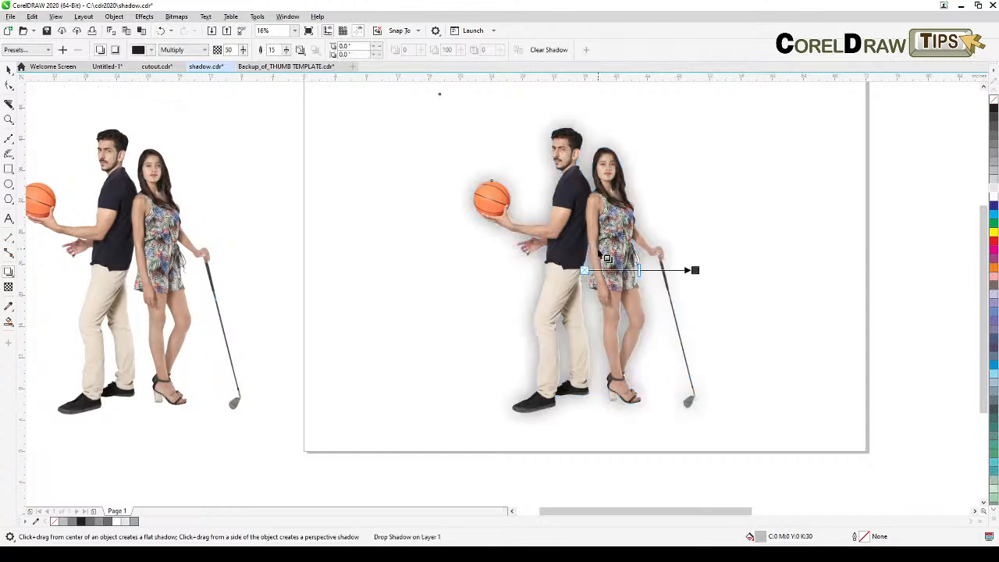
# Set the couple's drop shadow feathering to 8 and offset it about 7.8 inches right and 3.6 inches down
pyautogui.moveTo(695, 269); pyautogui.dragTo(661, 366)
pyautogui.click(287, 53)
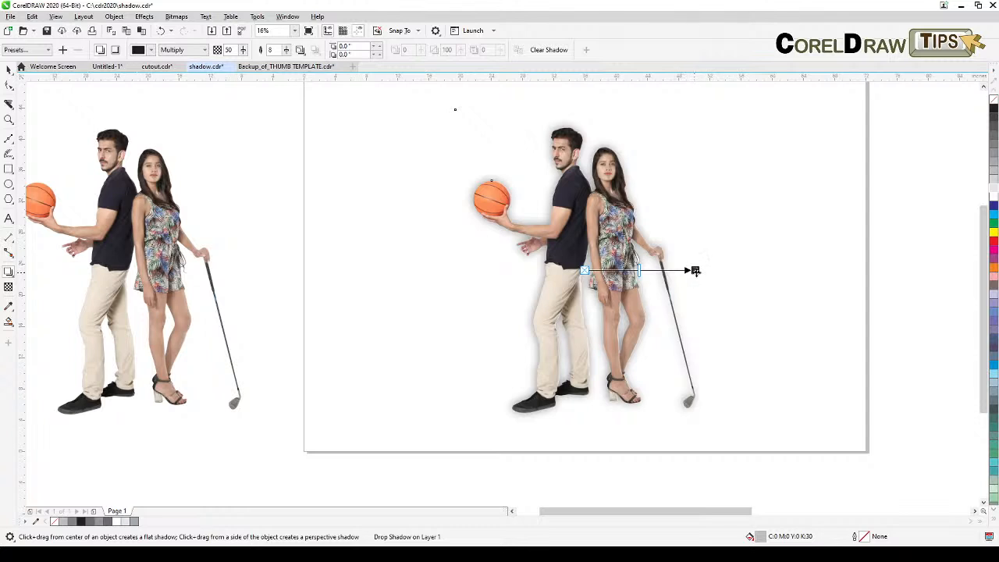
pyautogui.moveTo(695, 270)
pyautogui.mouseDown()
pyautogui.moveTo(713, 310)
pyautogui.moveTo(756, 349)
pyautogui.mouseUp()
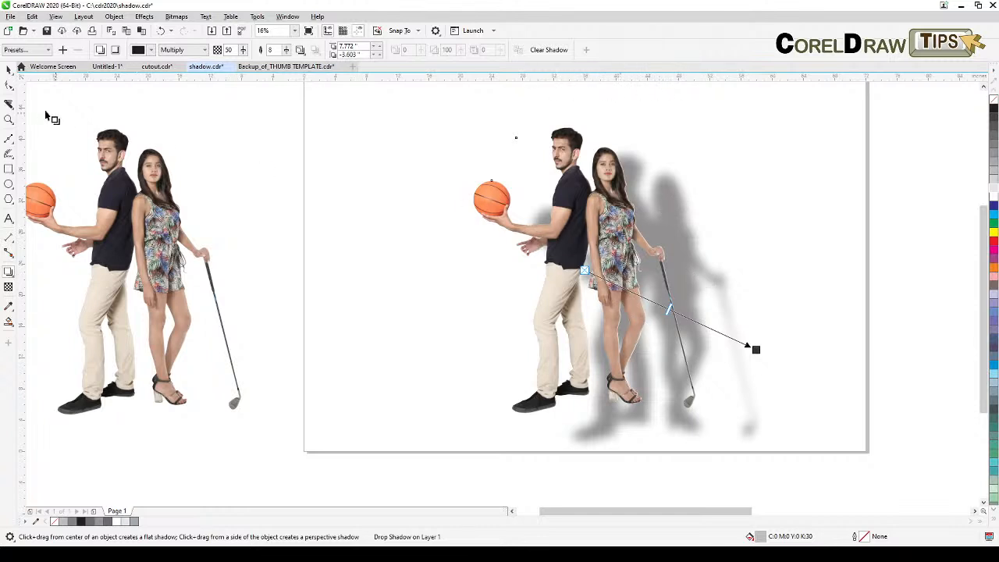
# Break the drop shadow apart from the couple's cutout and move the separated shadow to the right of the couple
pyautogui.click(8, 69)
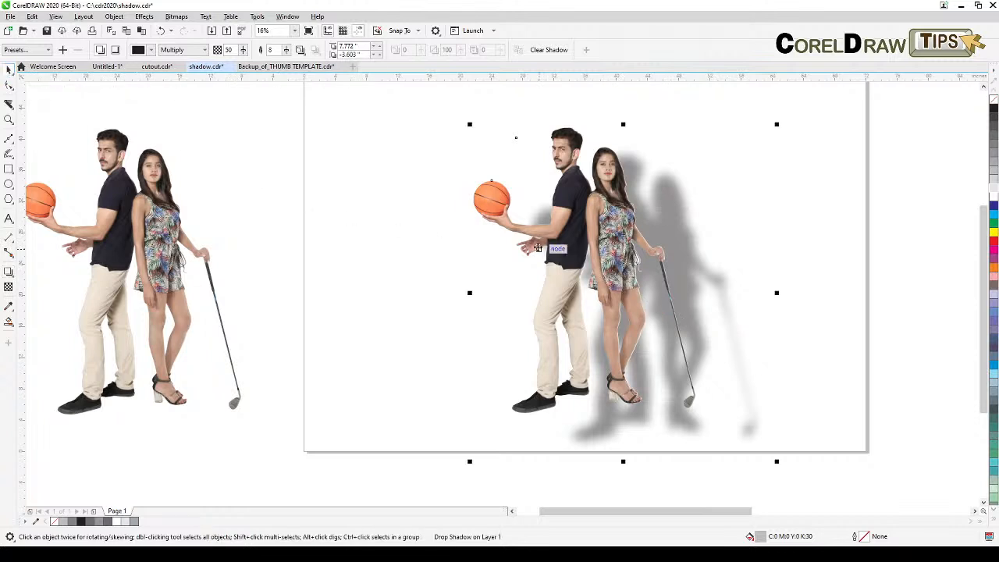
pyautogui.click(289, 263)
pyautogui.click(692, 229)
pyautogui.click(114, 17)
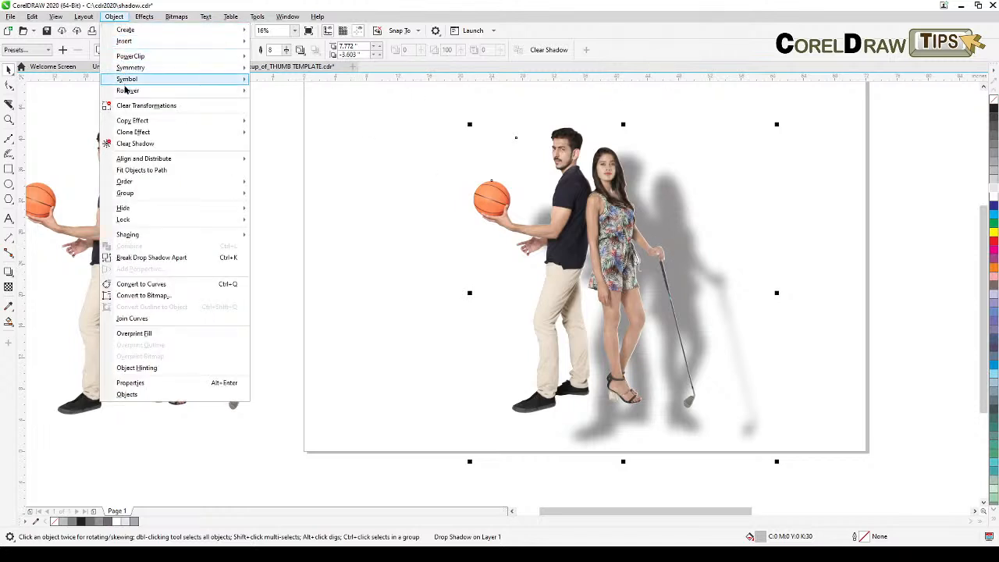
pyautogui.click(172, 260)
pyautogui.click(879, 290)
pyautogui.moveTo(680, 287); pyautogui.dragTo(792, 321)
pyautogui.click(555, 238)
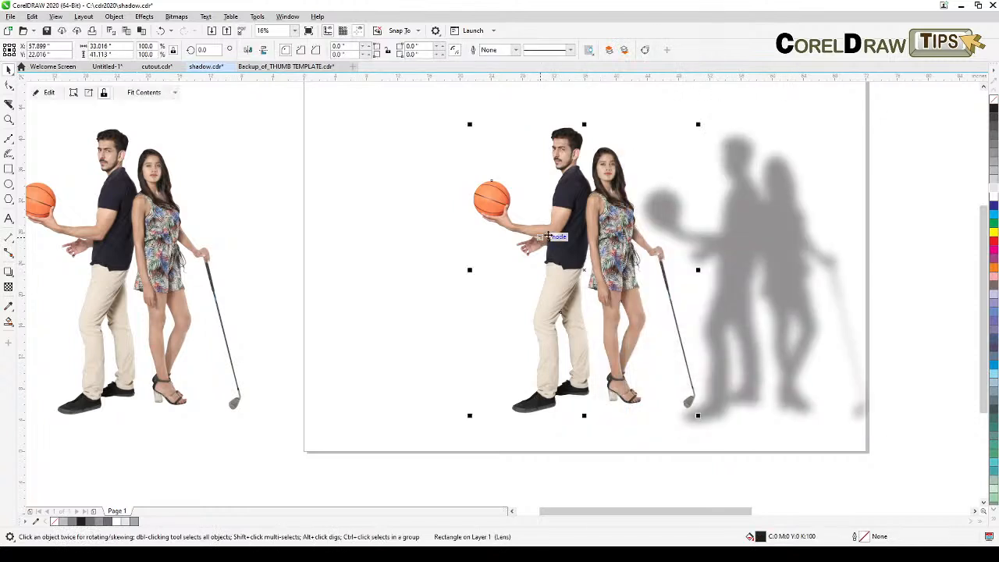
# Move the separated shadow back directly behind the couple's cutout
pyautogui.click(805, 245)
pyautogui.moveTo(801, 241); pyautogui.dragTo(653, 218)
pyautogui.press('Escape')
# Skew the shadow to the left and squash it from its upper edge to about 57% height
pyautogui.click(640, 166)
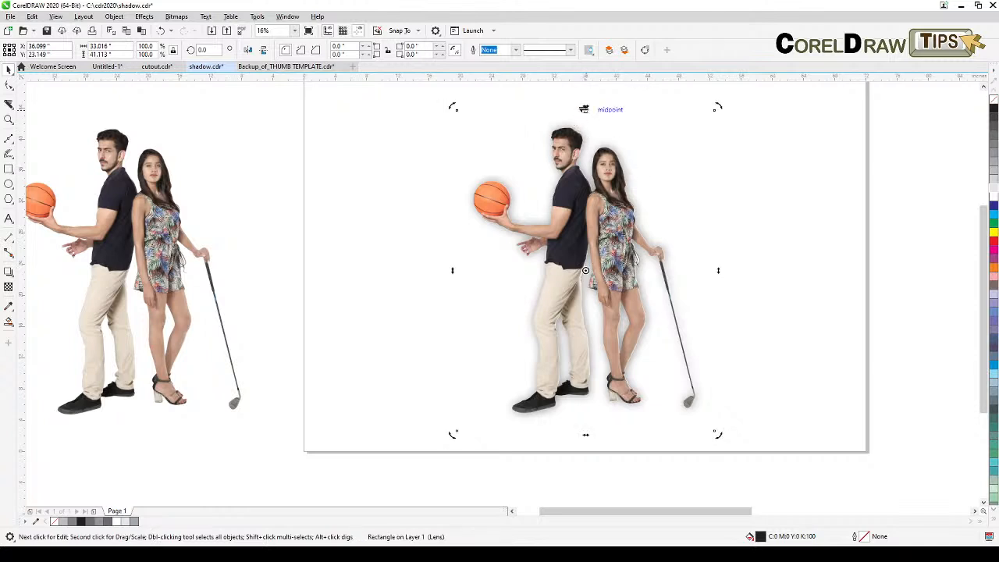
pyautogui.moveTo(584, 110); pyautogui.dragTo(469, 125)
pyautogui.click(482, 139)
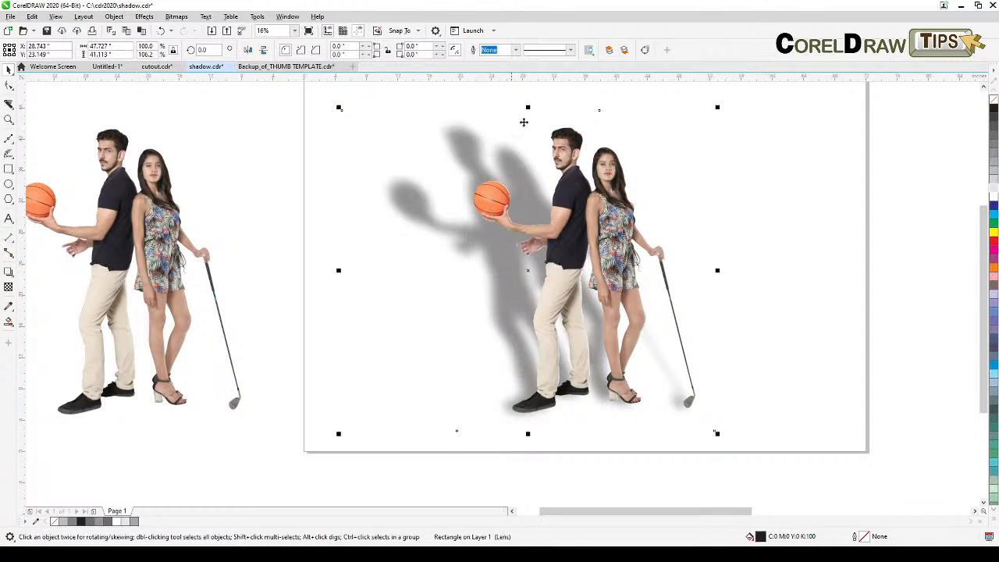
pyautogui.moveTo(529, 108); pyautogui.dragTo(510, 287)
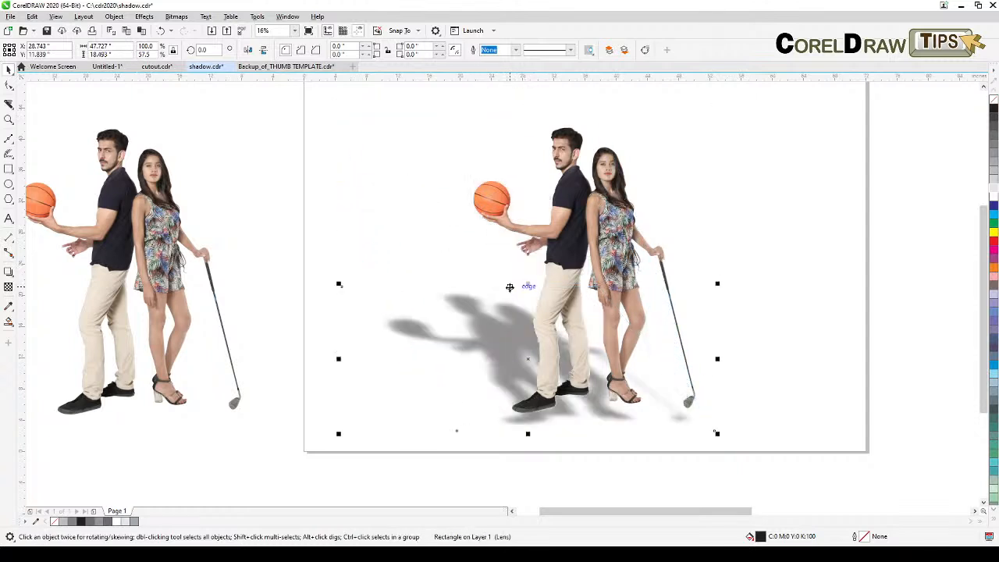
pyautogui.moveTo(527, 283); pyautogui.dragTo(522, 292)
# Fine-tune the flattened shadow's slant and position around the shoes, heels and golf club
pyautogui.click(507, 345)
pyautogui.click(849, 263)
pyautogui.click(509, 380)
pyautogui.moveTo(509, 380); pyautogui.dragTo(515, 366)
pyautogui.scroll(3, 617, 444)
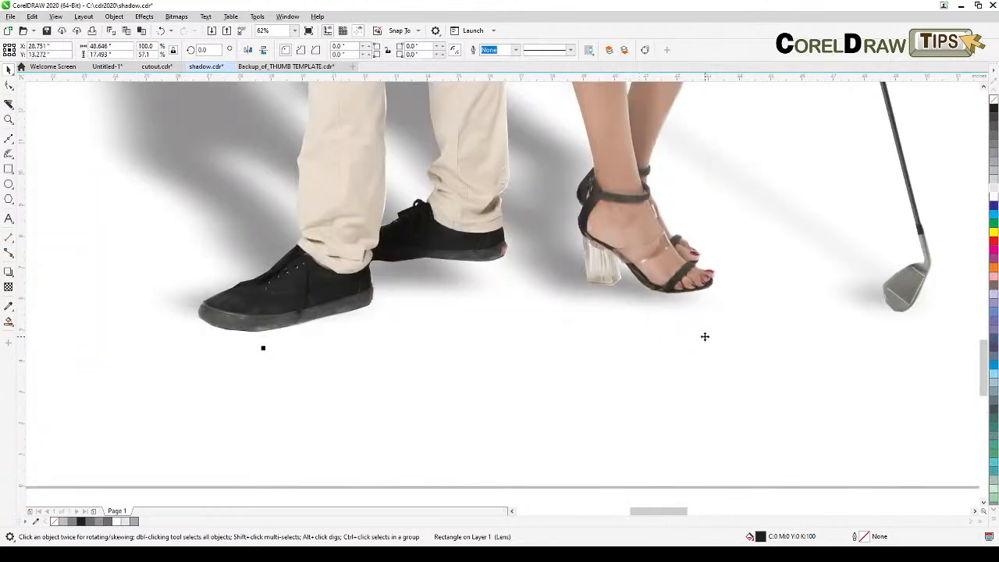
pyautogui.scroll(-1, 698, 334)
pyautogui.scroll(1, 647, 318)
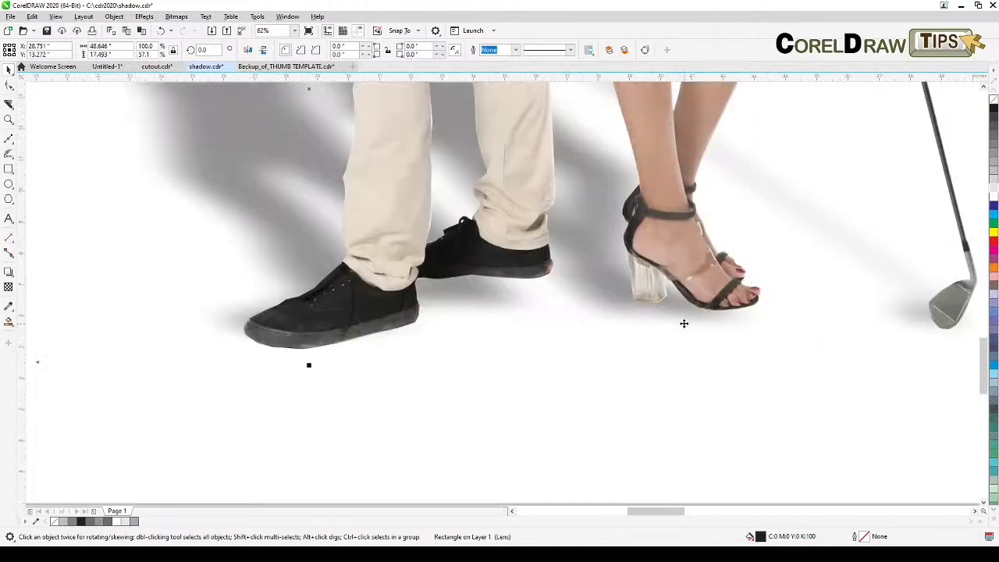
pyautogui.scroll(1, 687, 319)
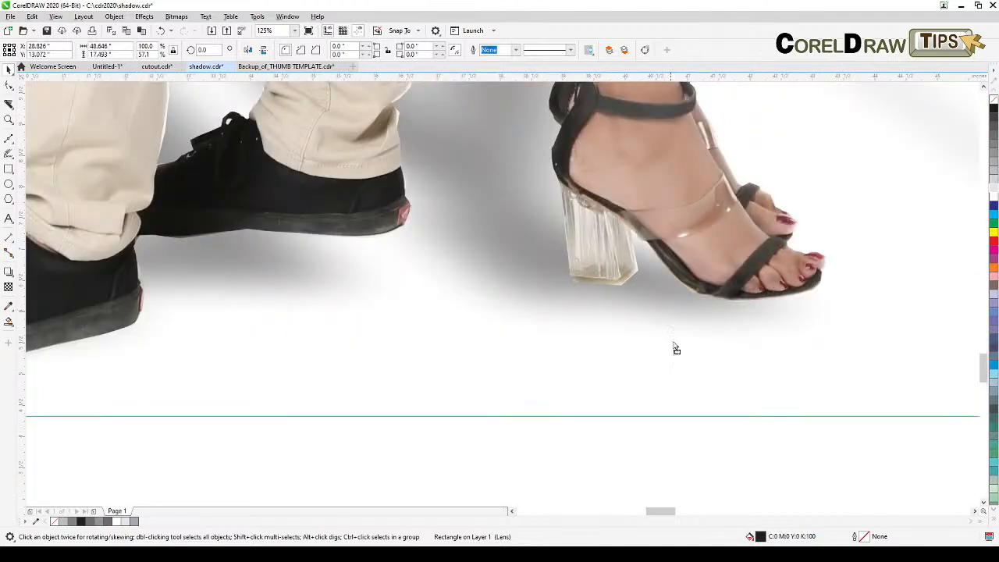
pyautogui.scroll(-1, 676, 363)
pyautogui.scroll(-1, 691, 387)
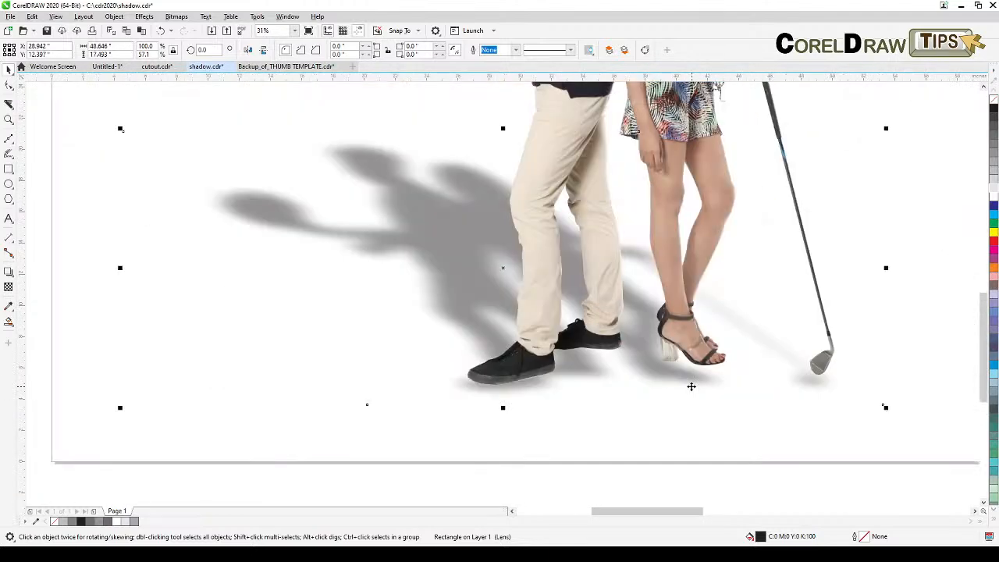
pyautogui.click(771, 448)
pyautogui.scroll(-1, 769, 444)
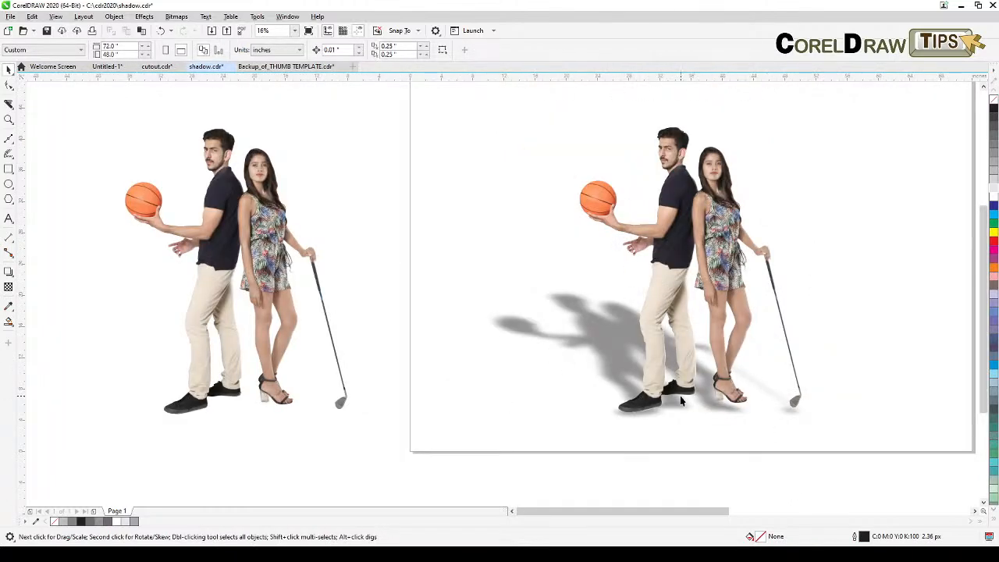
# Move the shadow slightly up and right so it starts behind the couple's feet and the golf club head
pyautogui.scroll(1, 685, 403)
pyautogui.scroll(-1, 689, 401)
pyautogui.scroll(1, 703, 404)
pyautogui.moveTo(728, 408); pyautogui.dragTo(740, 393)
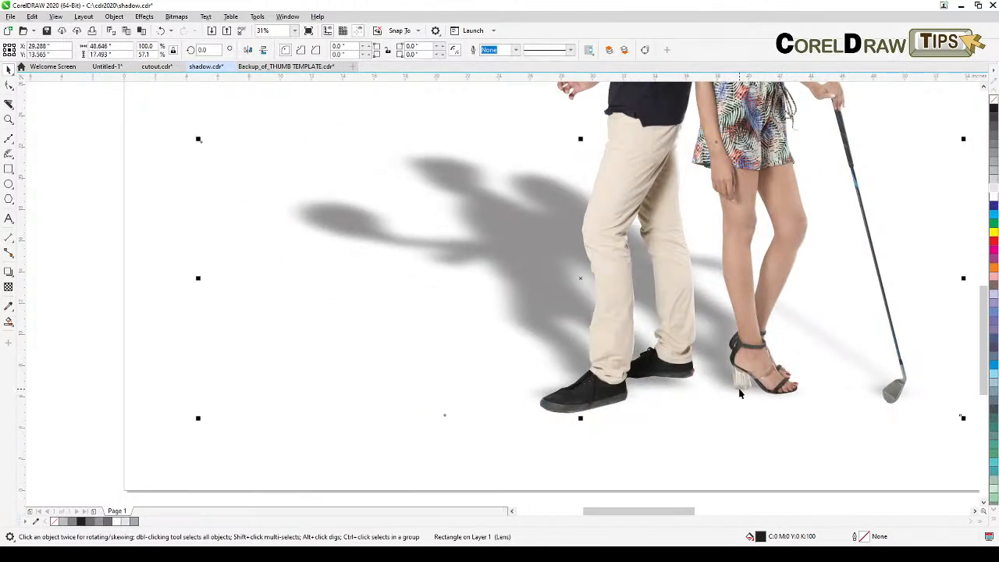
pyautogui.click(726, 386)
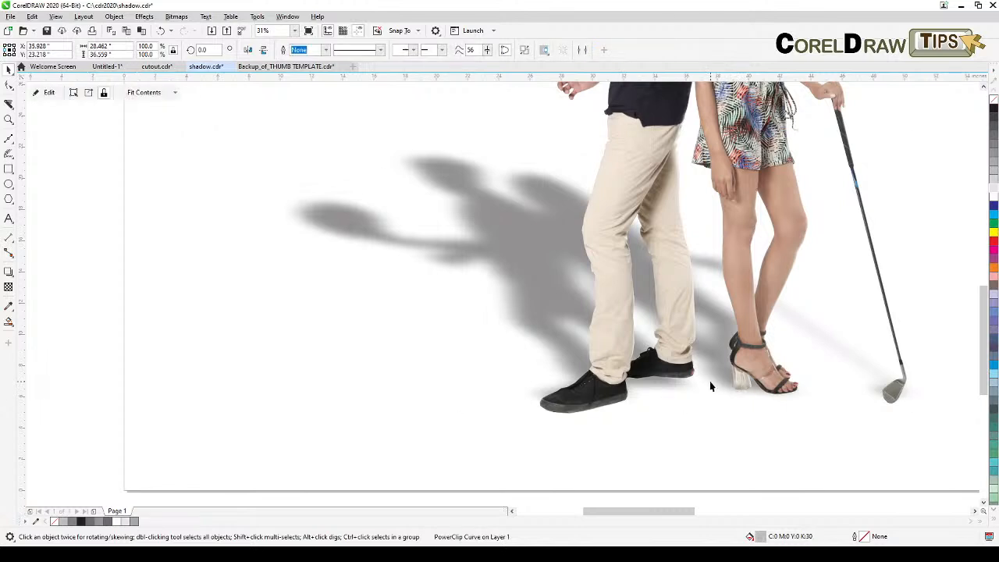
pyautogui.click(711, 376)
pyautogui.click(713, 374)
pyautogui.moveTo(713, 376); pyautogui.dragTo(713, 368)
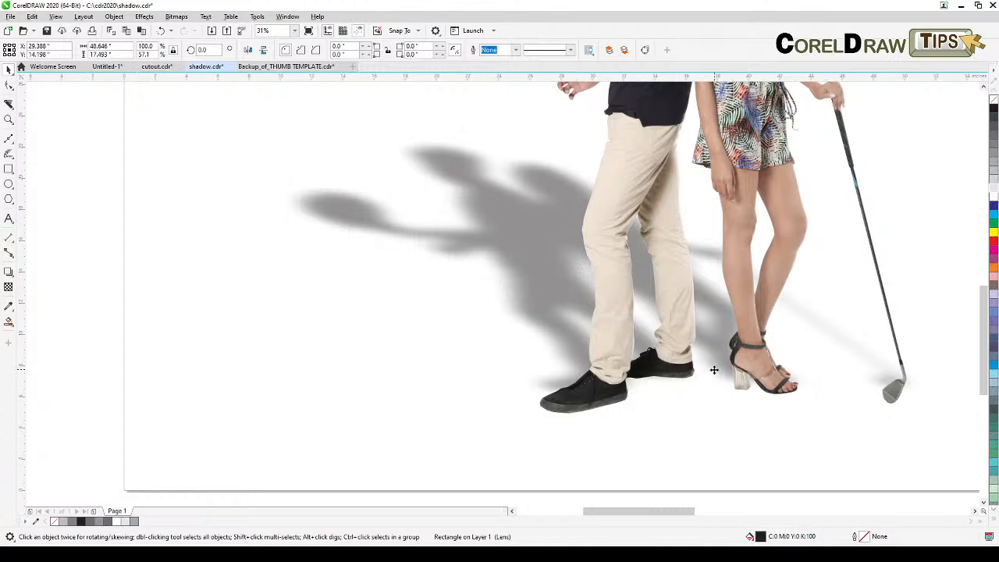
pyautogui.scroll(-2, 714, 369)
pyautogui.click(744, 466)
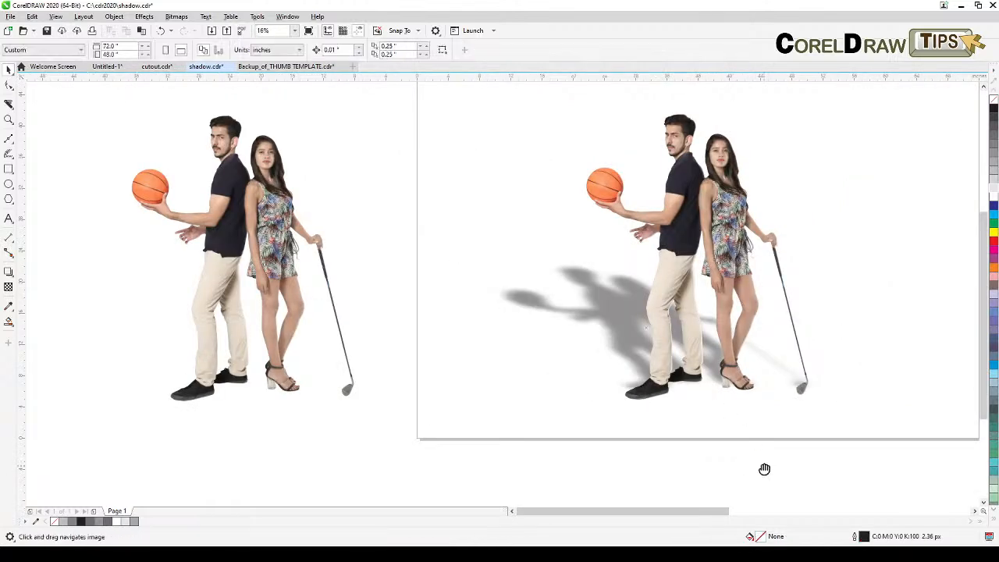
# Move the couple's cutout together with its cast shadow off the page, into the empty area to its right
pyautogui.moveTo(765, 468); pyautogui.dragTo(615, 481)
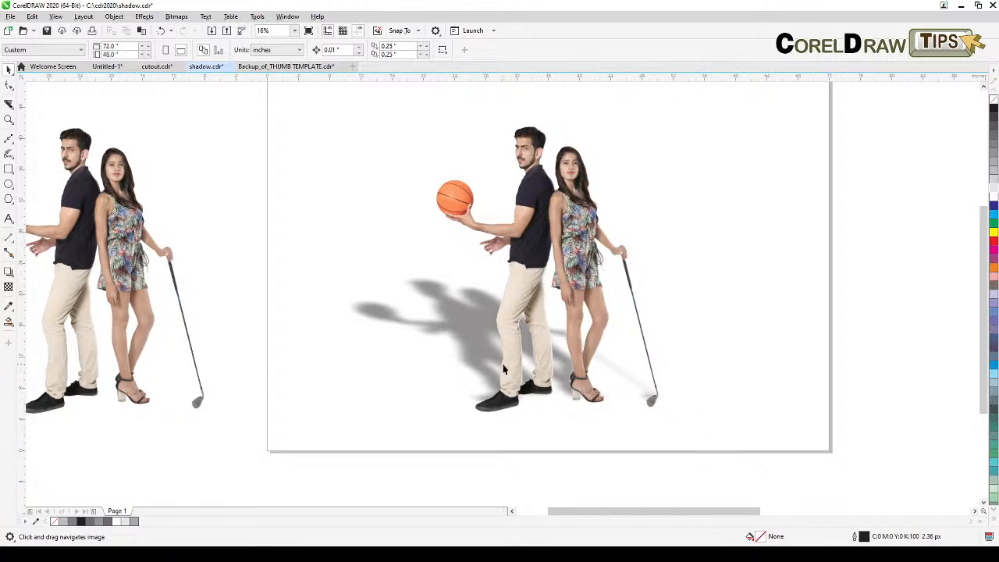
pyautogui.moveTo(690, 336); pyautogui.dragTo(531, 364)
pyautogui.scroll(-1, 645, 354)
pyautogui.moveTo(687, 359); pyautogui.dragTo(560, 362)
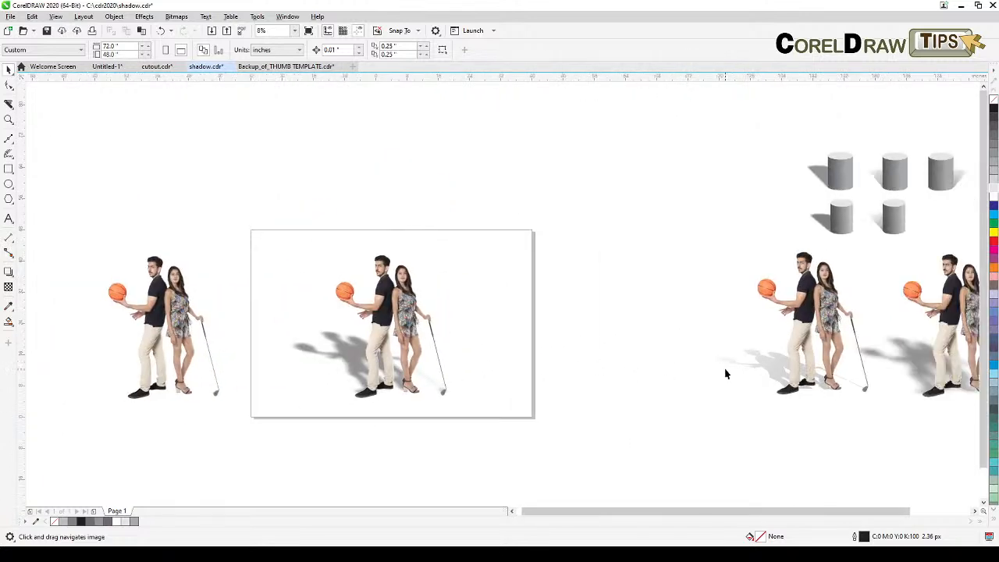
pyautogui.moveTo(726, 373); pyautogui.dragTo(716, 370)
pyautogui.moveTo(249, 220); pyautogui.dragTo(504, 453)
pyautogui.moveTo(379, 345); pyautogui.dragTo(636, 345)
pyautogui.moveTo(728, 410); pyautogui.dragTo(519, 414)
pyautogui.click(660, 442)
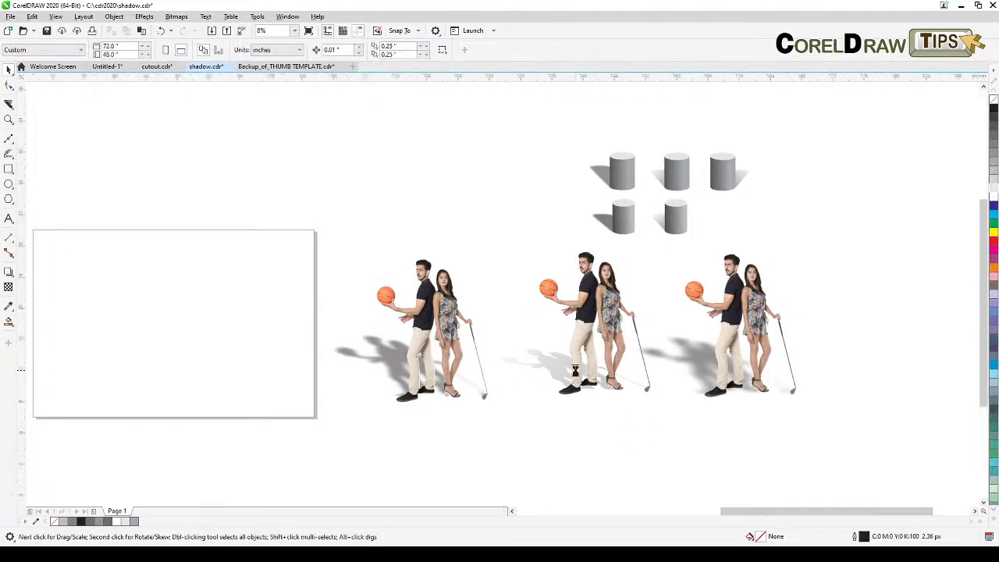
# Place a PowerClip cutout of the couple without a shadow on the page
pyautogui.scroll(2, 578, 371)
pyautogui.scroll(-2, 583, 377)
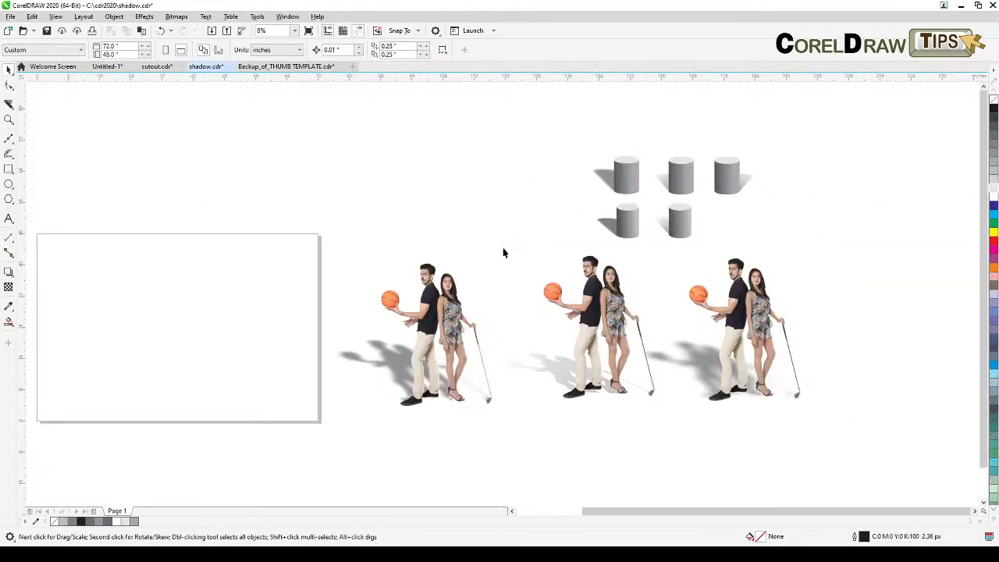
pyautogui.click(597, 328)
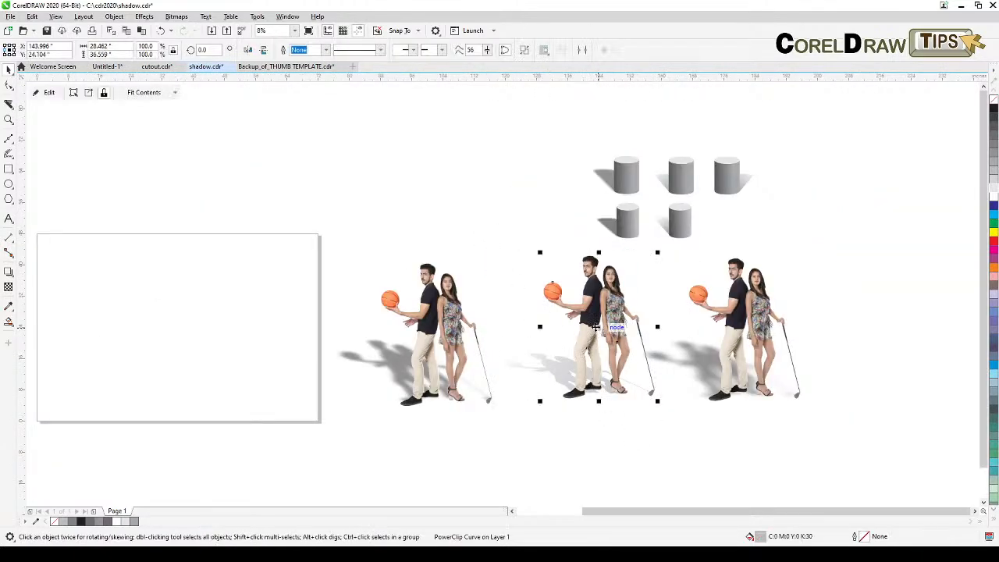
pyautogui.moveTo(596, 328); pyautogui.dragTo(703, 364)
pyautogui.scroll(2, 598, 399)
pyautogui.scroll(-1, 696, 366)
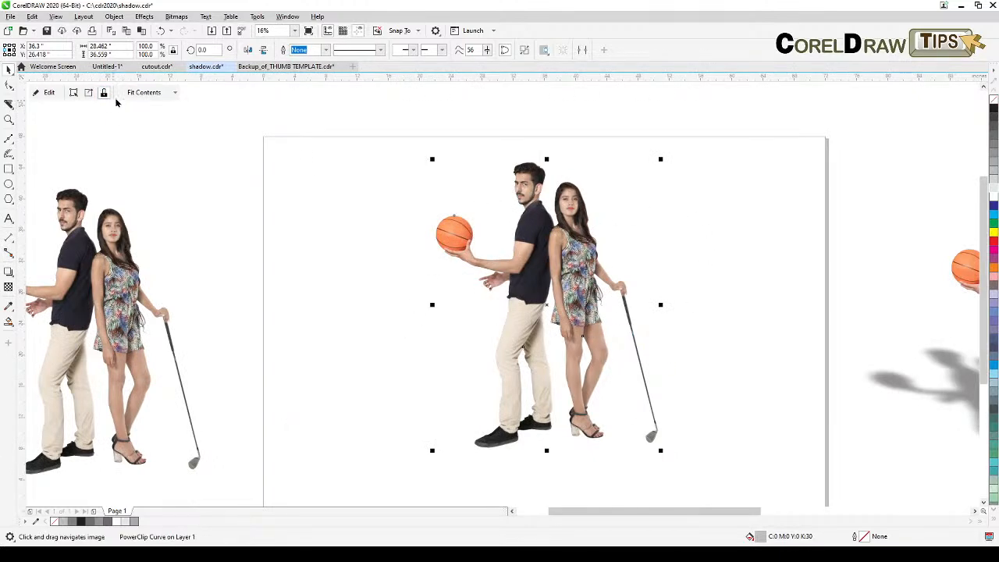
# Examine the cutout outlines in Wireframe view and return to Enhanced view
pyautogui.click(58, 17)
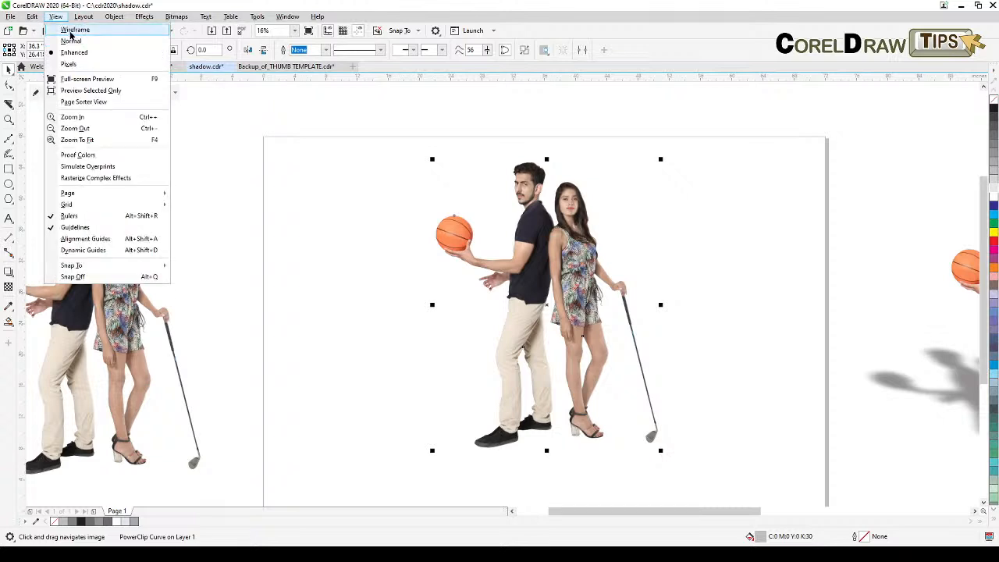
pyautogui.click(68, 37)
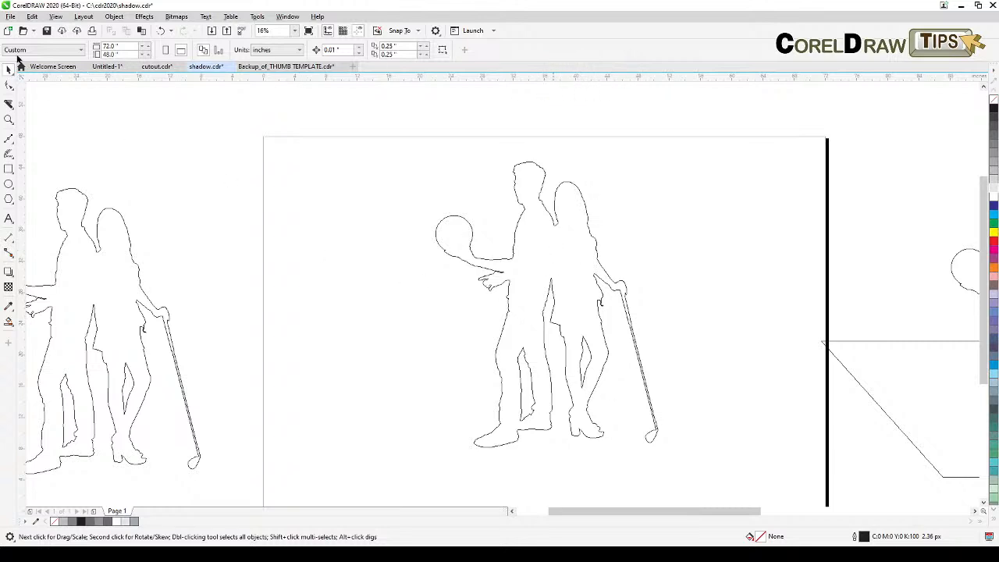
pyautogui.click(56, 17)
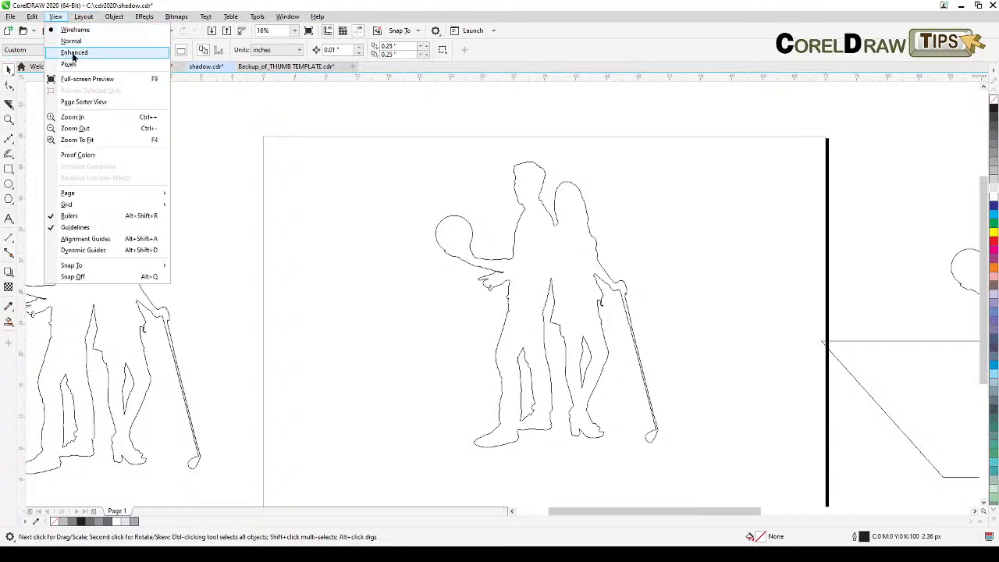
pyautogui.click(74, 53)
# Duplicate the couple's cutout in place and move the copy to the left of the original
pyautogui.click(551, 250)
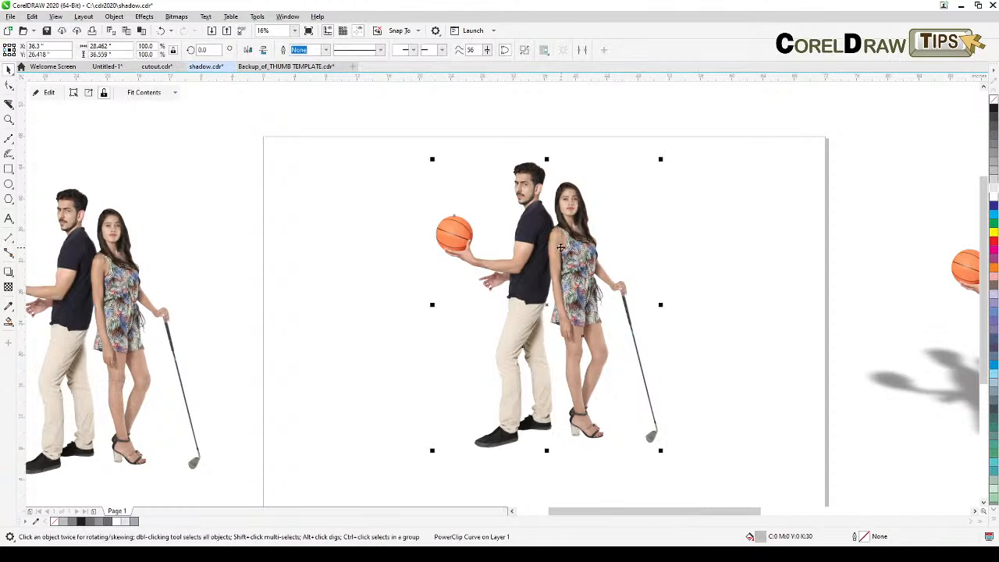
pyautogui.press('KP_Add')
pyautogui.moveTo(562, 246); pyautogui.dragTo(359, 245)
pyautogui.hscroll(-1, 585, 259)
pyautogui.moveTo(585, 258); pyautogui.dragTo(603, 261)
# Delete the spare cutout off the page's left side and shift the duplicate further left
pyautogui.click(179, 320)
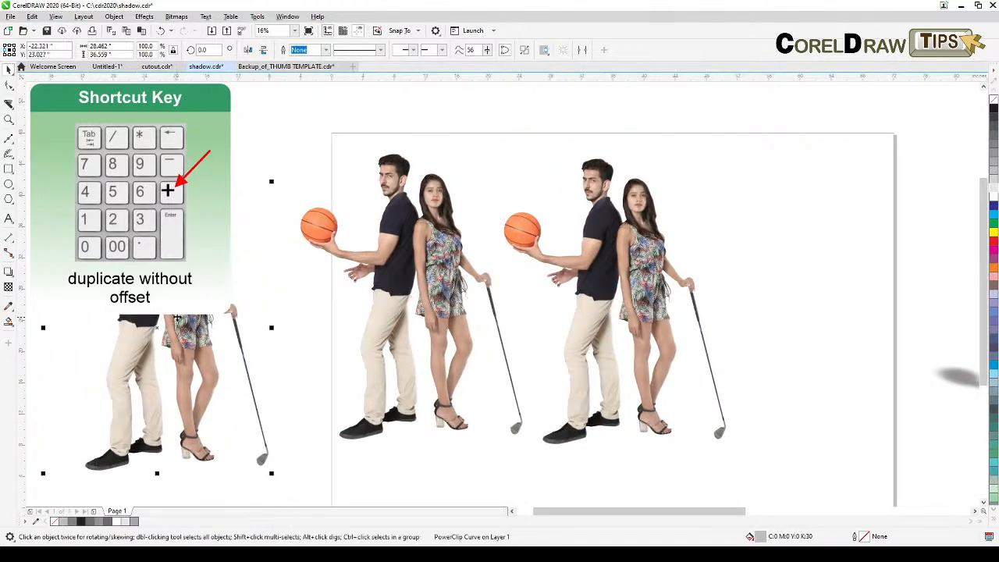
pyautogui.press('Delete')
pyautogui.moveTo(397, 267); pyautogui.dragTo(337, 267)
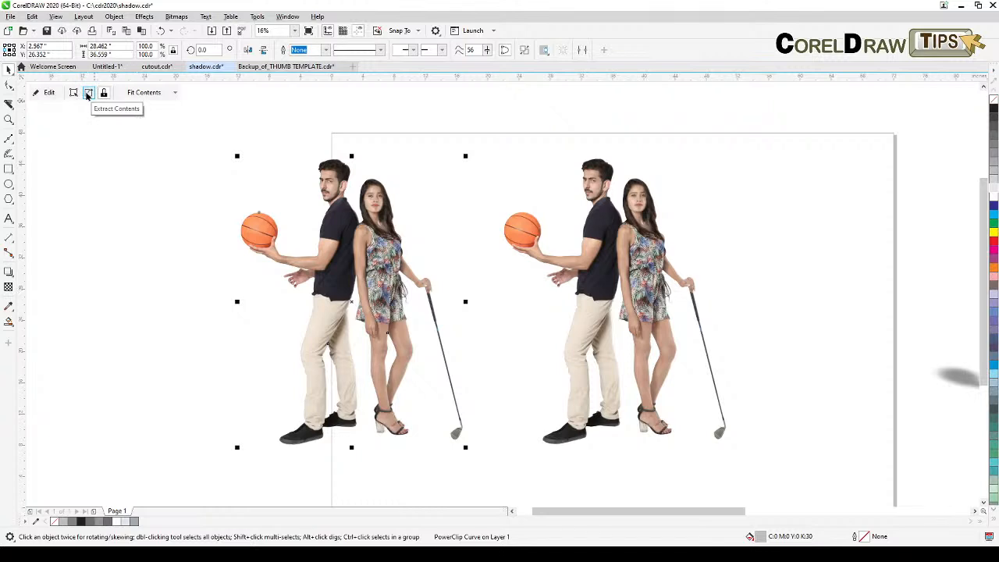
# Extract the photo from the duplicate's PowerClip, move it off the silhouette, and delete it
pyautogui.click(89, 94)
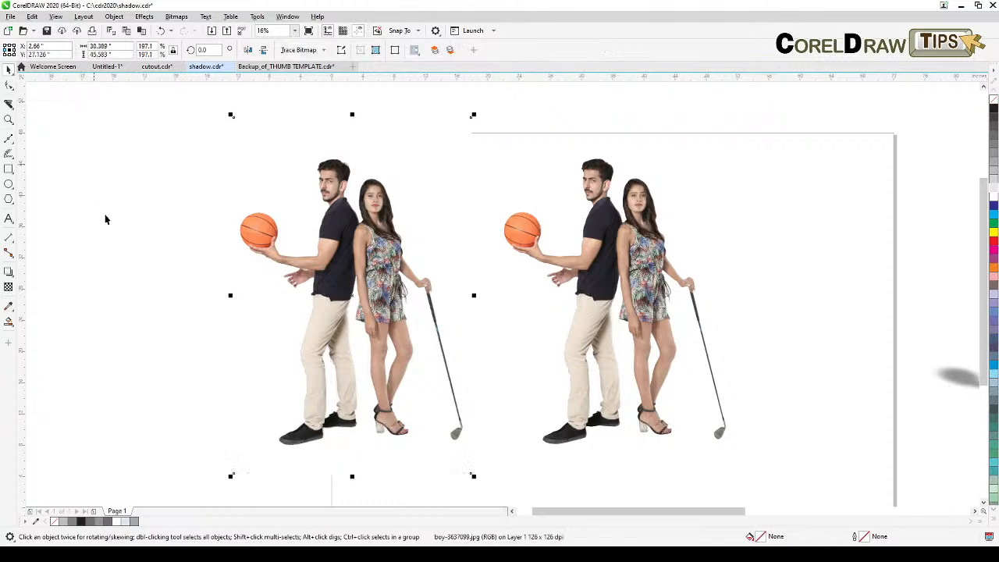
pyautogui.click(133, 239)
pyautogui.moveTo(322, 274); pyautogui.dragTo(143, 254)
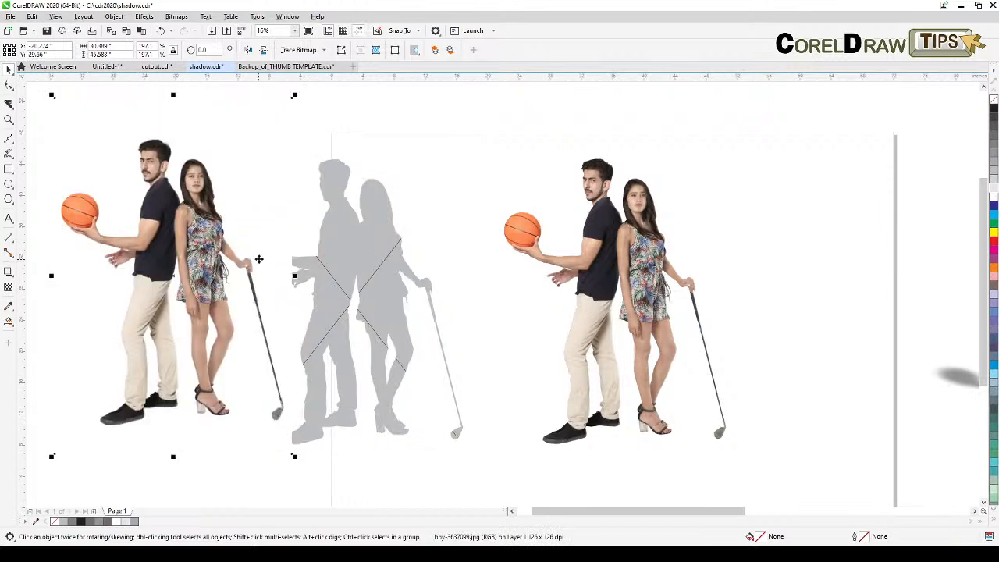
pyautogui.press('Delete')
# Examine the emptied grey silhouette's nodes with the Shape tool
pyautogui.click(337, 273)
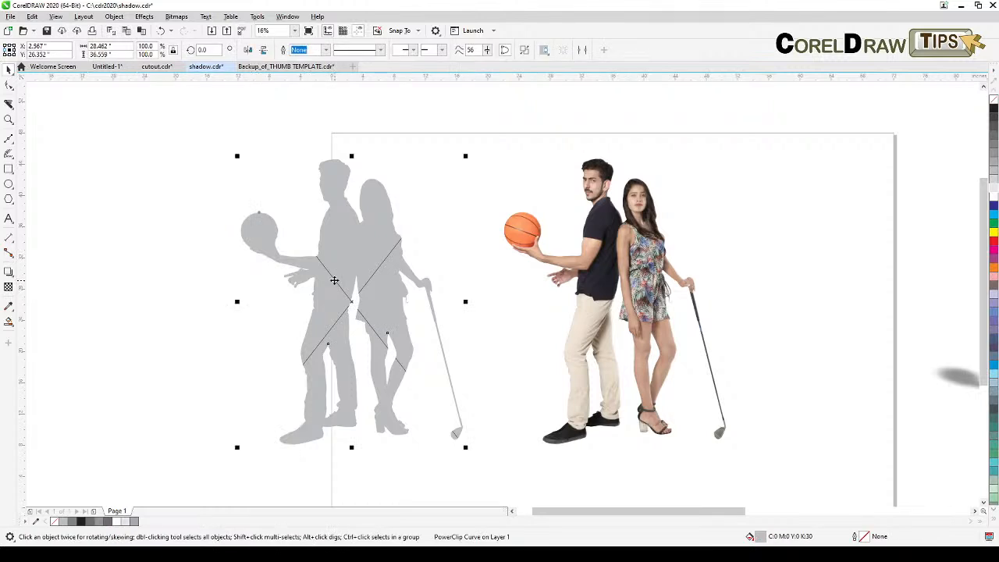
pyautogui.press('F10')
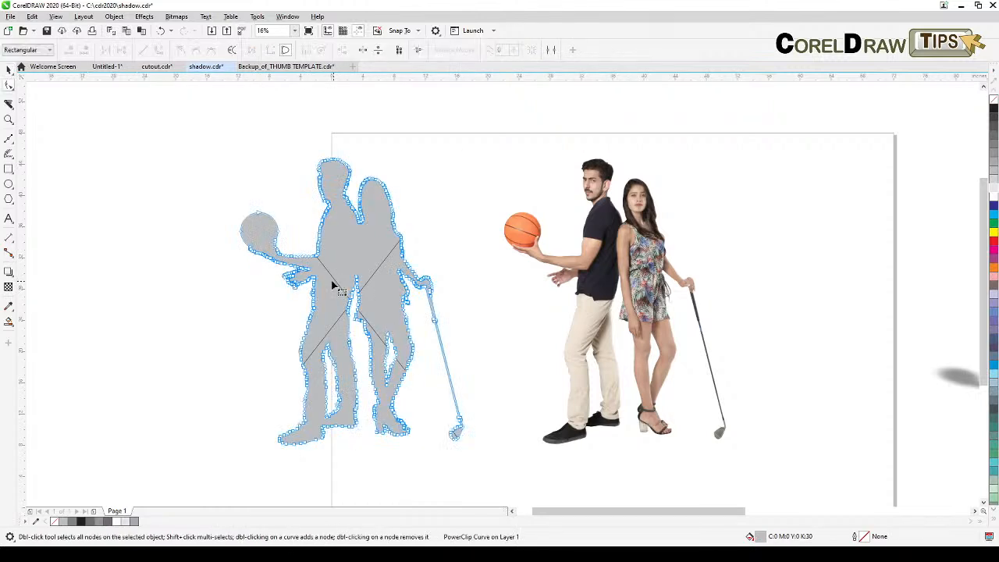
pyautogui.click(8, 71)
# Reposition the grey silhouette near the page's left edge and inspect its emptied PowerClip in edit mode, finishing the edit
pyautogui.click(129, 286)
pyautogui.moveTo(371, 294); pyautogui.dragTo(407, 301)
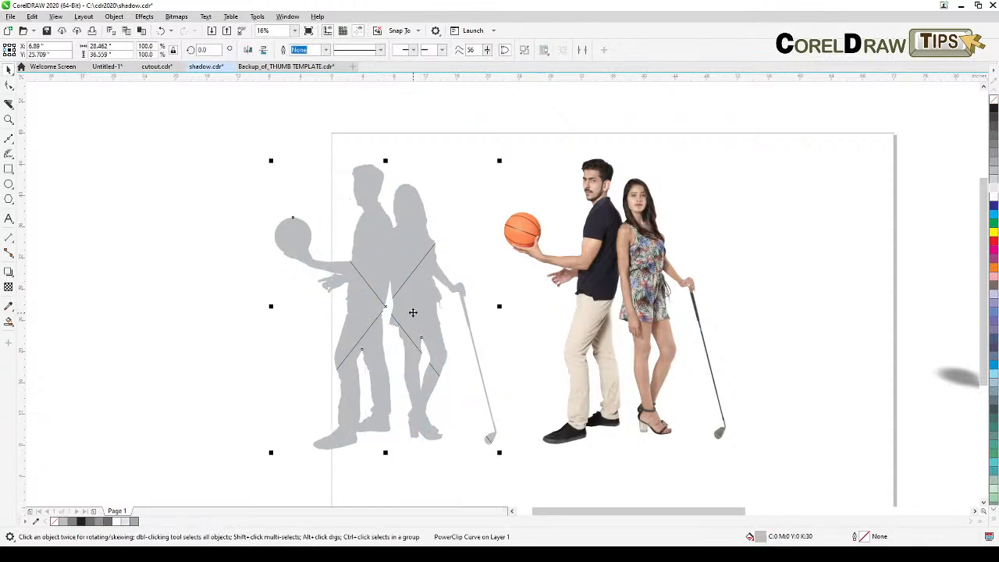
pyautogui.doubleClick(418, 301)
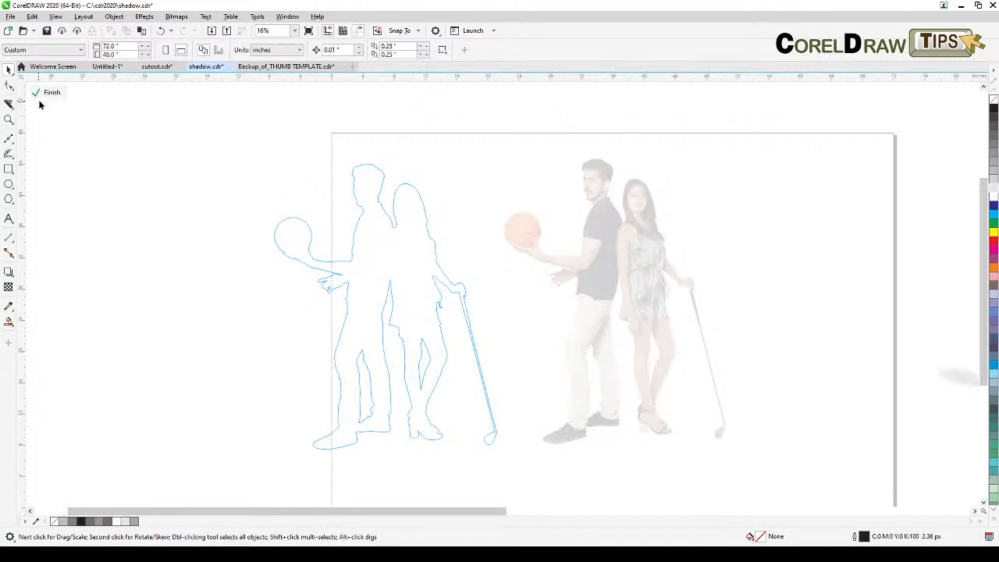
pyautogui.click(44, 94)
pyautogui.moveTo(364, 254); pyautogui.dragTo(354, 239)
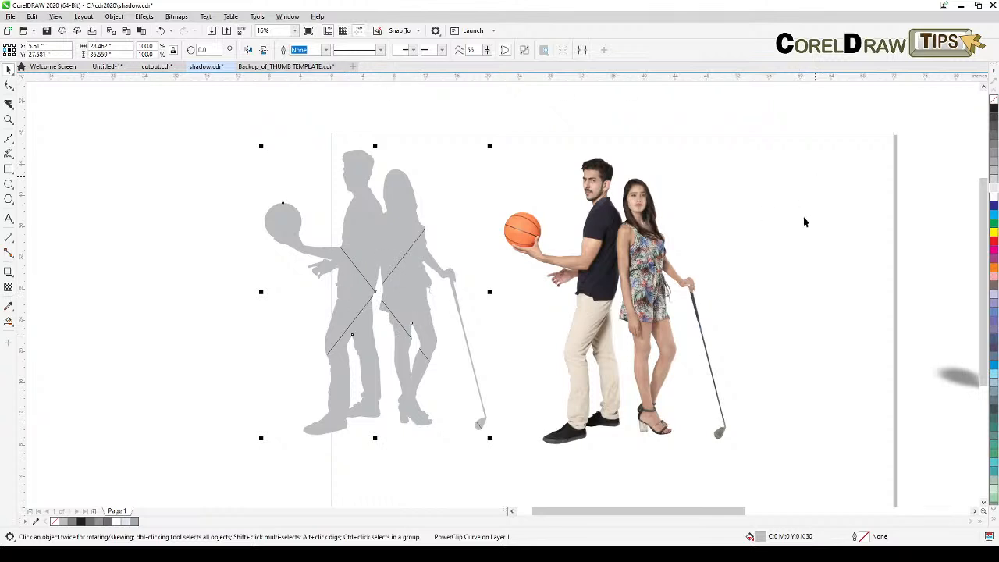
# Remove the silhouette's fill, reposition it, and break its PowerClip curve apart
pyautogui.click(994, 103)
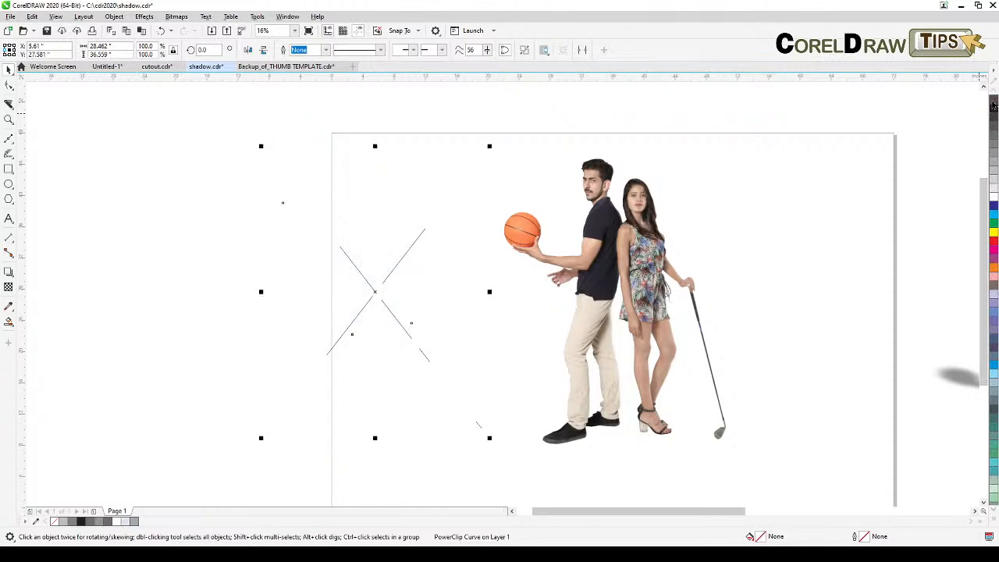
pyautogui.click(390, 312)
pyautogui.moveTo(352, 292); pyautogui.dragTo(301, 264)
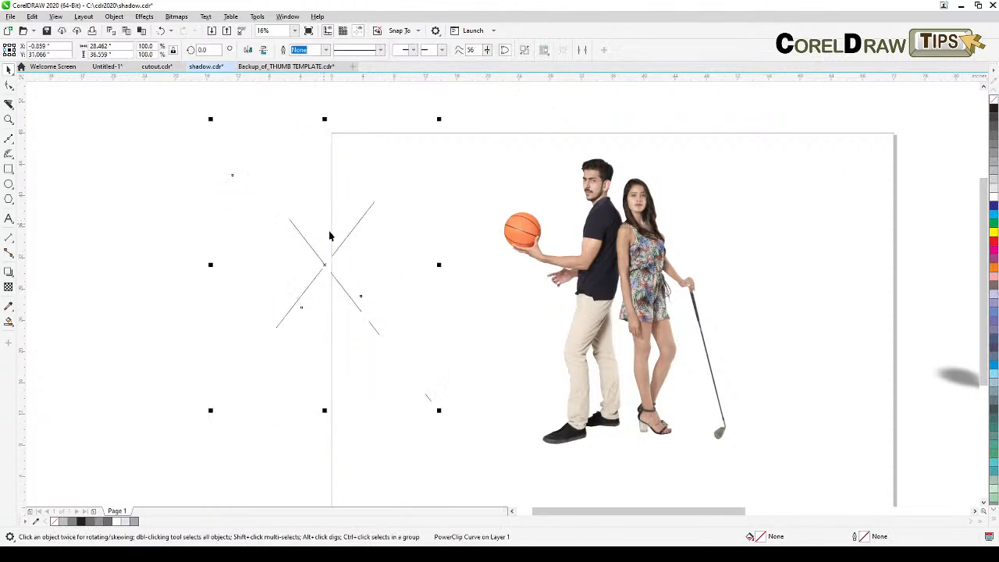
pyautogui.rightClick(358, 302)
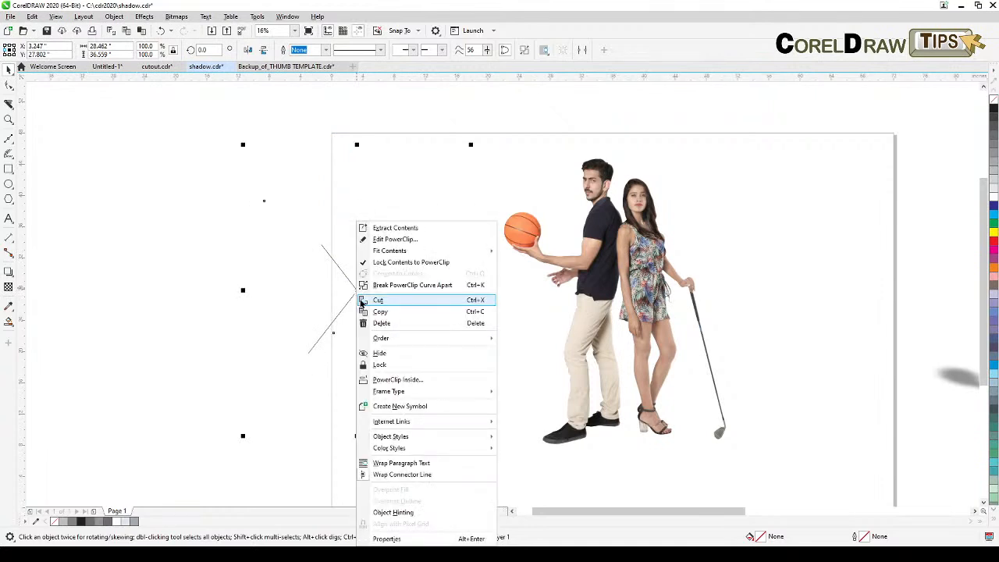
pyautogui.click(406, 286)
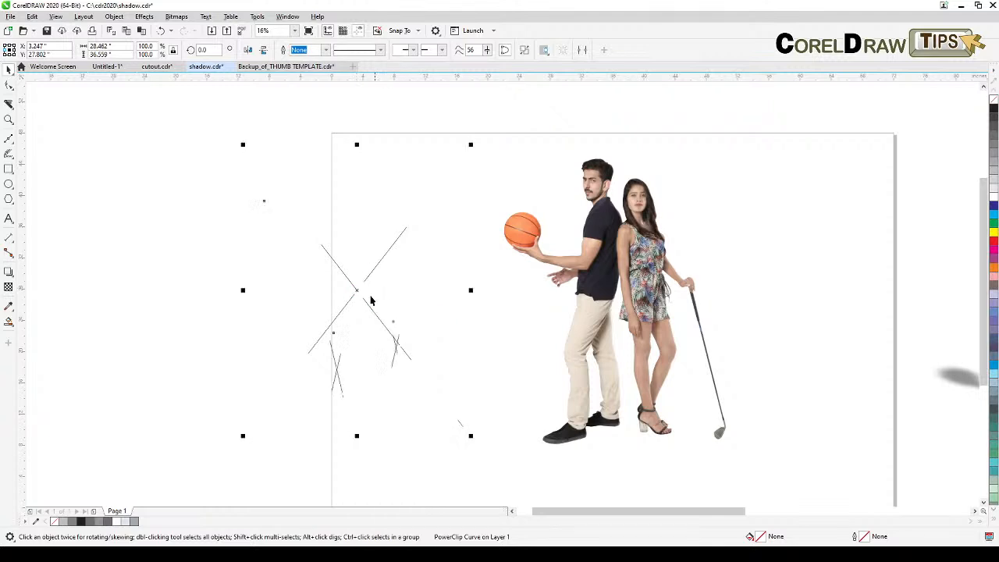
pyautogui.click(251, 331)
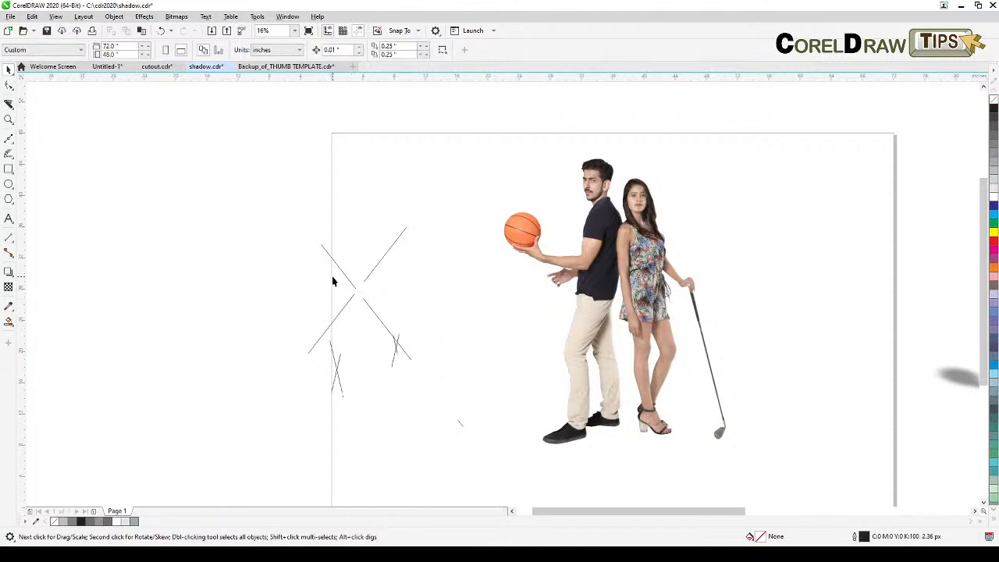
# Show the drawing in Wireframe view and move the main outline left, away from the leg-gap curves
pyautogui.click(56, 17)
pyautogui.click(66, 33)
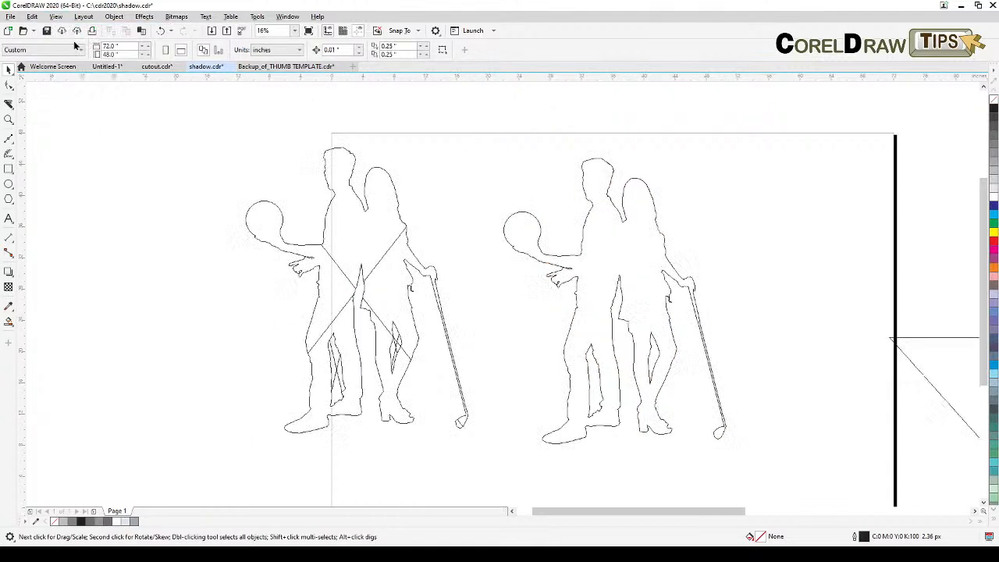
pyautogui.moveTo(297, 248); pyautogui.dragTo(199, 242)
pyautogui.moveTo(316, 306); pyautogui.dragTo(321, 322)
pyautogui.click(357, 420)
# Return to Enhanced view and delete all pieces of the broken-apart silhouette
pyautogui.click(57, 16)
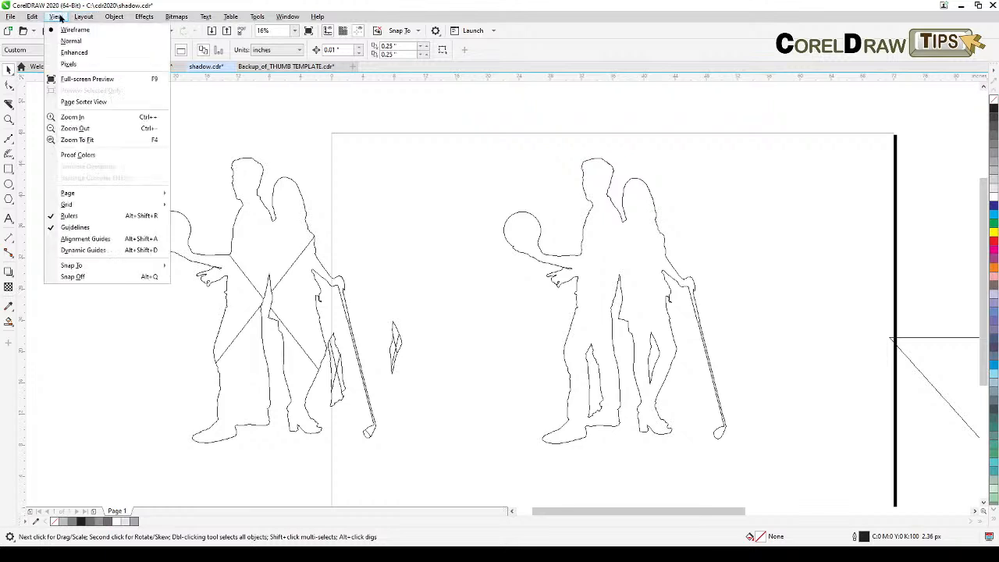
pyautogui.click(74, 52)
pyautogui.moveTo(140, 163); pyautogui.dragTo(457, 469)
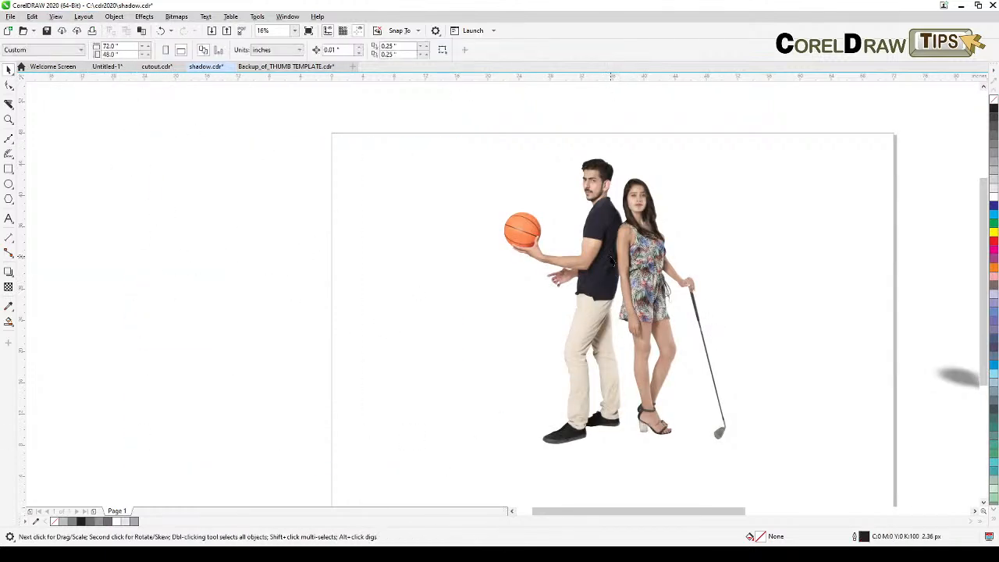
# Place a copy of the couple's cutout to the left of the original, over the page's left edge
pyautogui.click(620, 284)
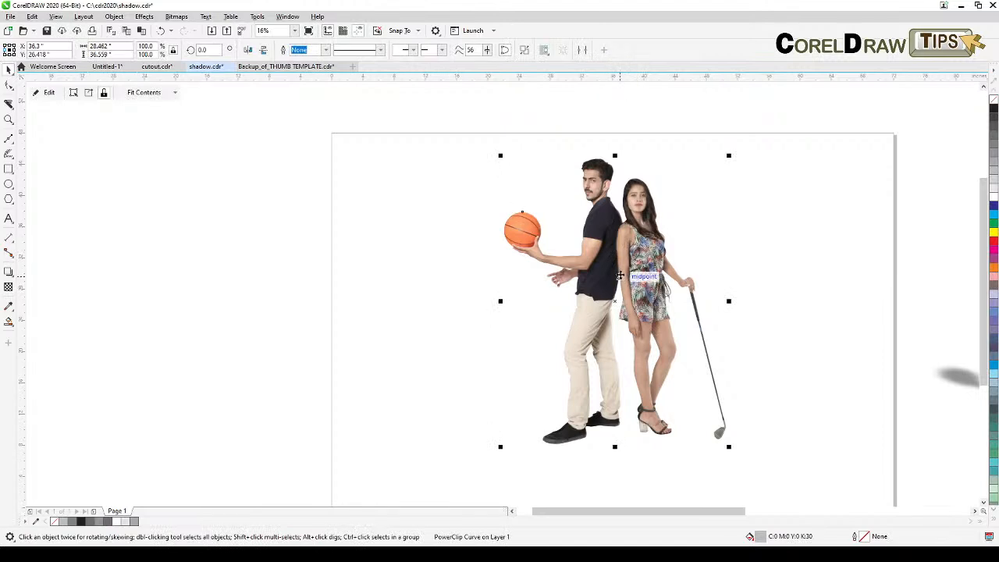
pyautogui.moveTo(627, 270); pyautogui.dragTo(303, 271)
pyautogui.rightClick(303, 271)
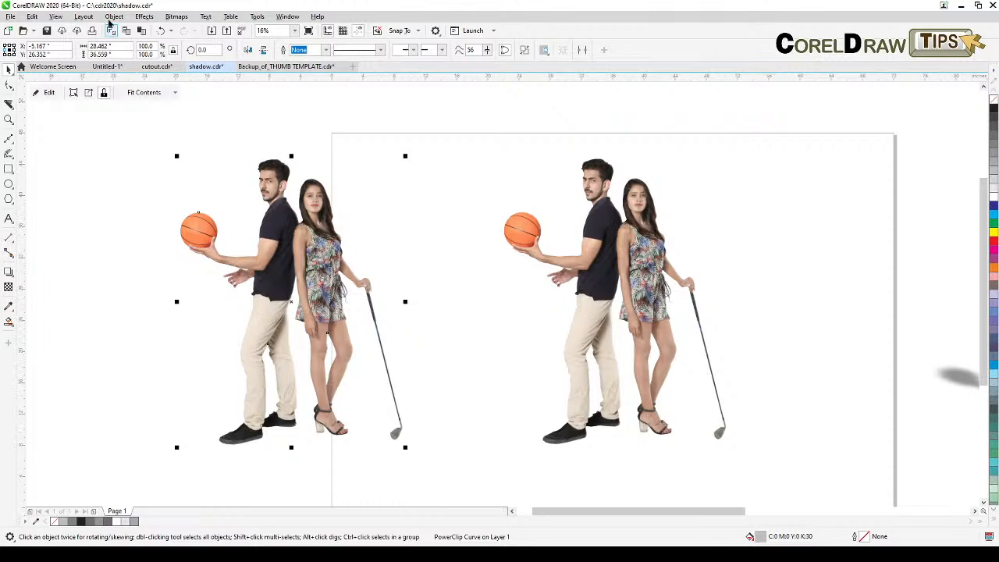
# Create an outline curve around the copied cutout with the Boundary shaping command
pyautogui.click(114, 16)
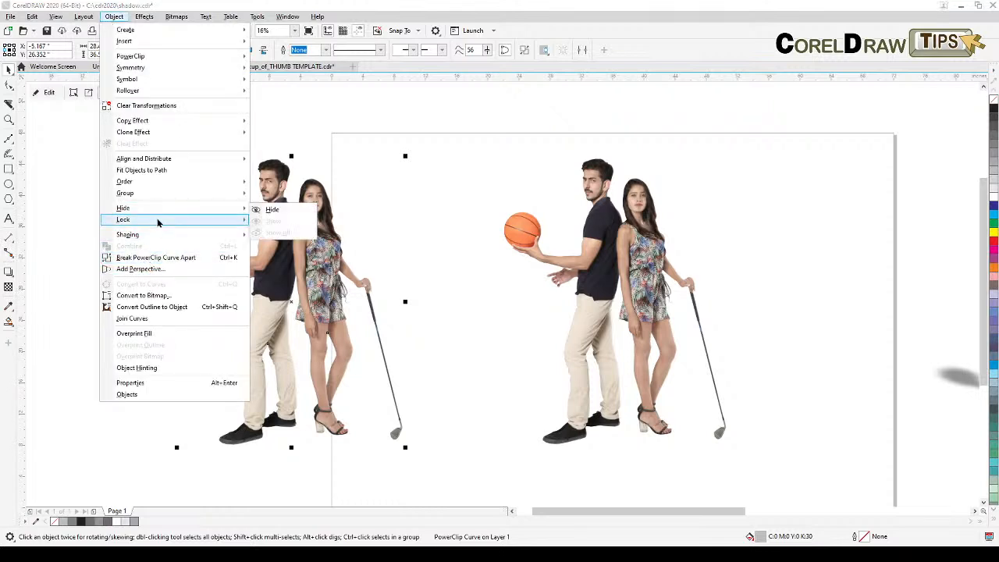
pyautogui.moveTo(155, 239)
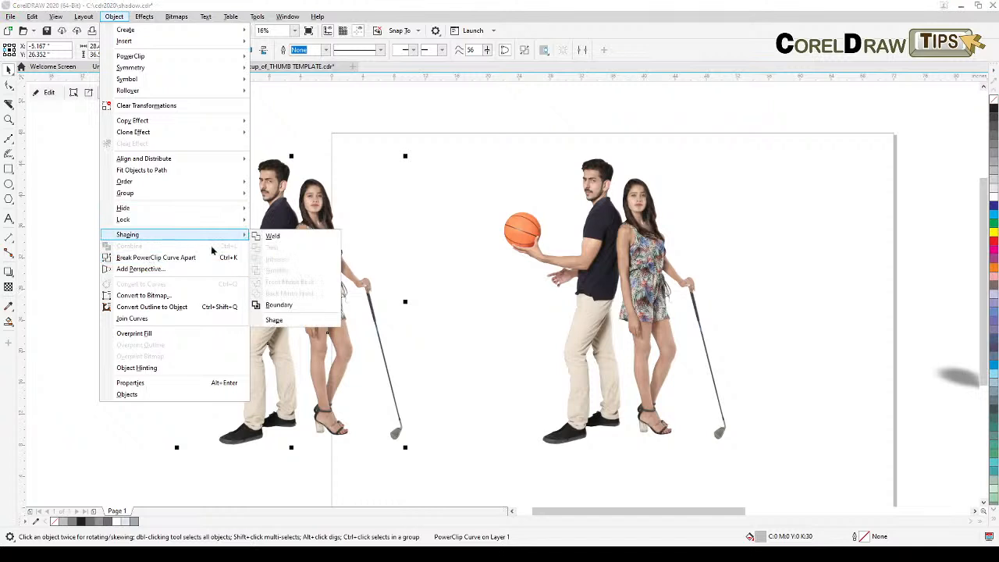
pyautogui.click(279, 305)
pyautogui.click(178, 345)
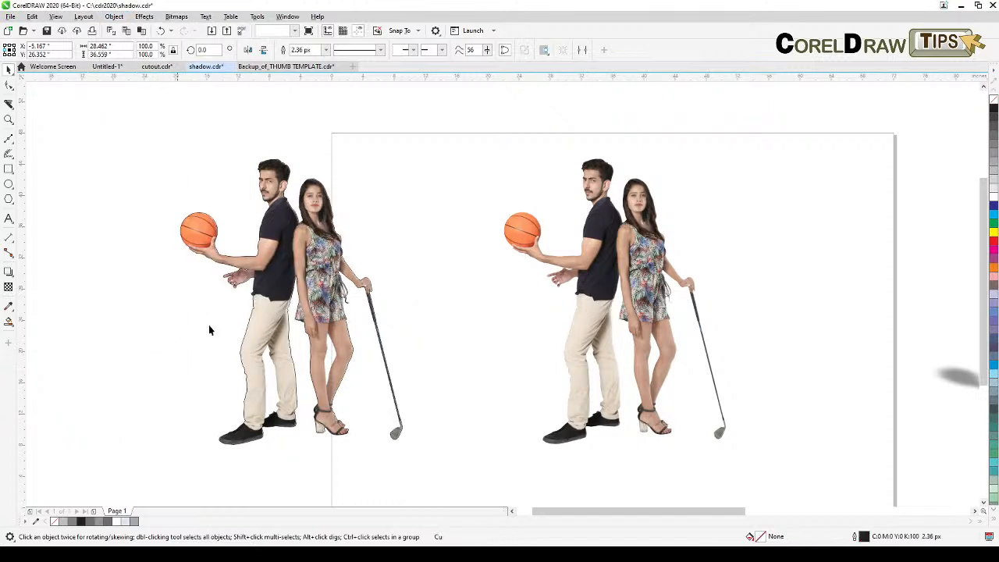
# Separate the boundary curve from the copied cutout, moving the photo copy off the page and the curve toward the original couple
pyautogui.click(319, 272)
pyautogui.moveTo(318, 269); pyautogui.dragTo(242, 270)
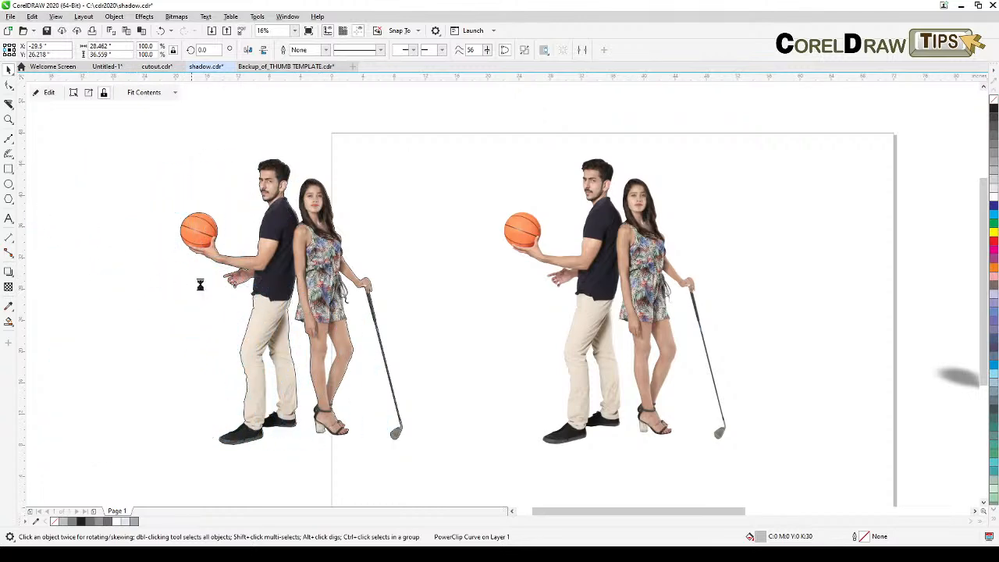
pyautogui.click(293, 271)
pyautogui.moveTo(294, 289); pyautogui.dragTo(406, 294)
pyautogui.moveTo(139, 305); pyautogui.dragTo(266, 294)
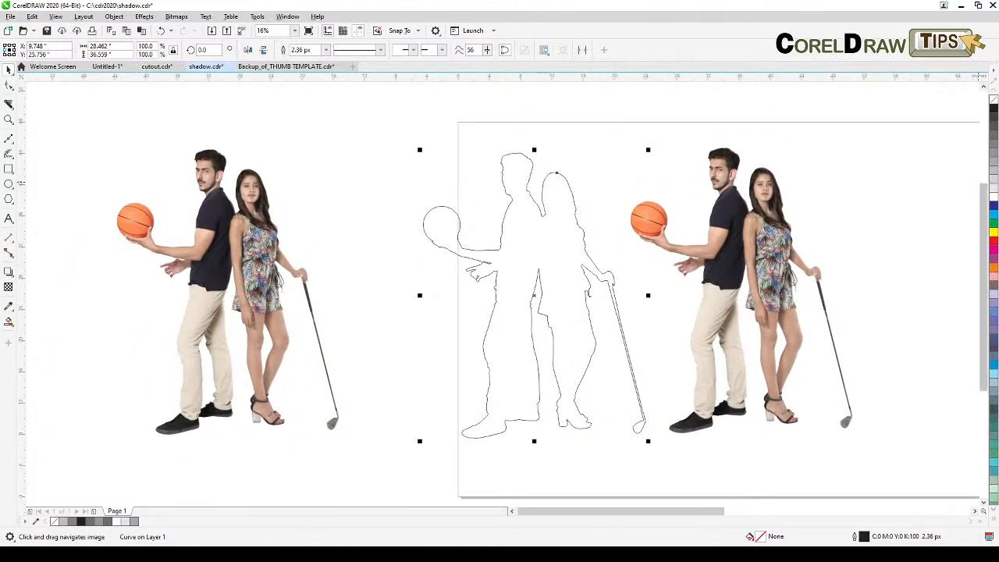
# Fill the boundary curve with 20% black without an outline and align it directly behind the original couple
pyautogui.click(993, 179)
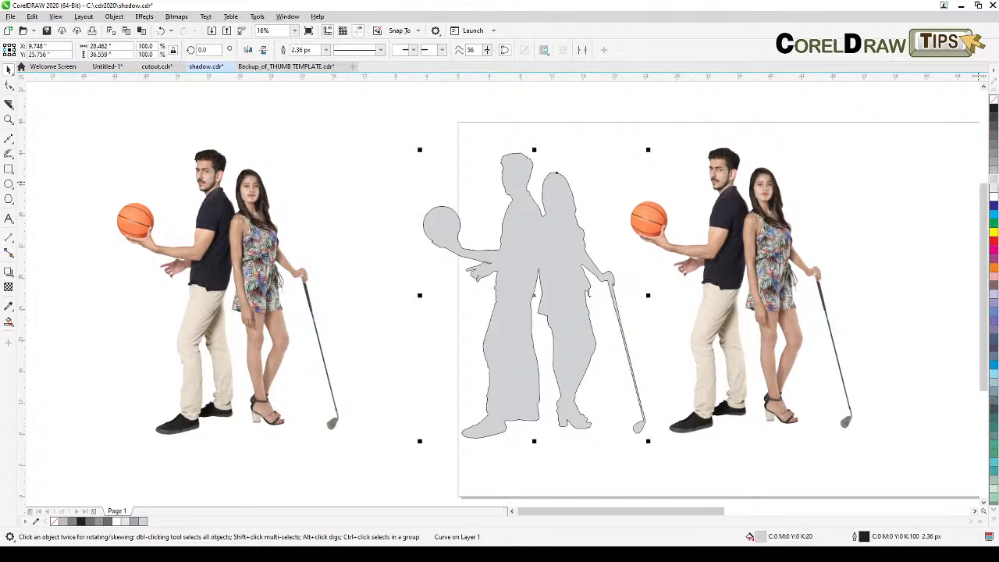
pyautogui.moveTo(585, 289); pyautogui.dragTo(792, 282)
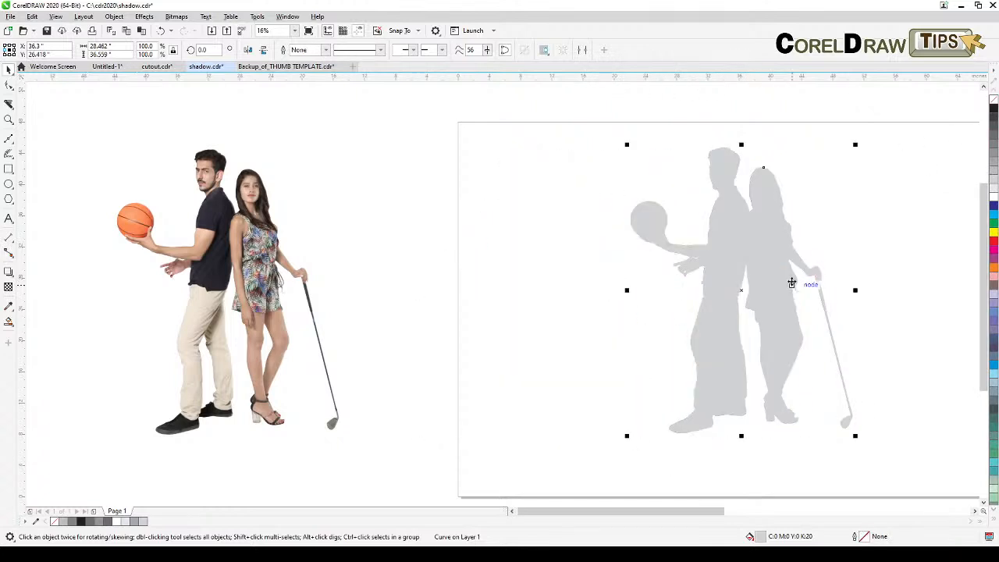
pyautogui.hotkey('ctrl', 'pagedown')
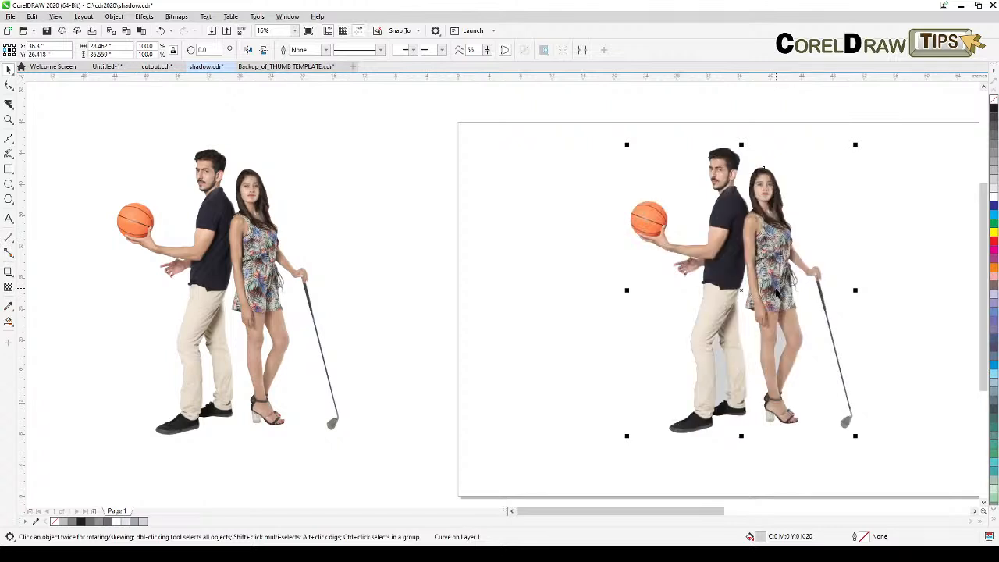
# Skew the silhouette to the left and squash it to about 13.3 inches high as a cast shadow
pyautogui.click(740, 290)
pyautogui.moveTo(739, 146); pyautogui.dragTo(615, 178)
pyautogui.click(616, 181)
pyautogui.moveTo(688, 143); pyautogui.dragTo(659, 343)
pyautogui.press('Escape')
# Fine-tune the shadow's position under the couple's feet, at about X 30.08 and Y 16.14 inches
pyautogui.click(657, 388)
pyautogui.moveTo(655, 388); pyautogui.dragTo(670, 382)
pyautogui.scroll(2, 671, 386)
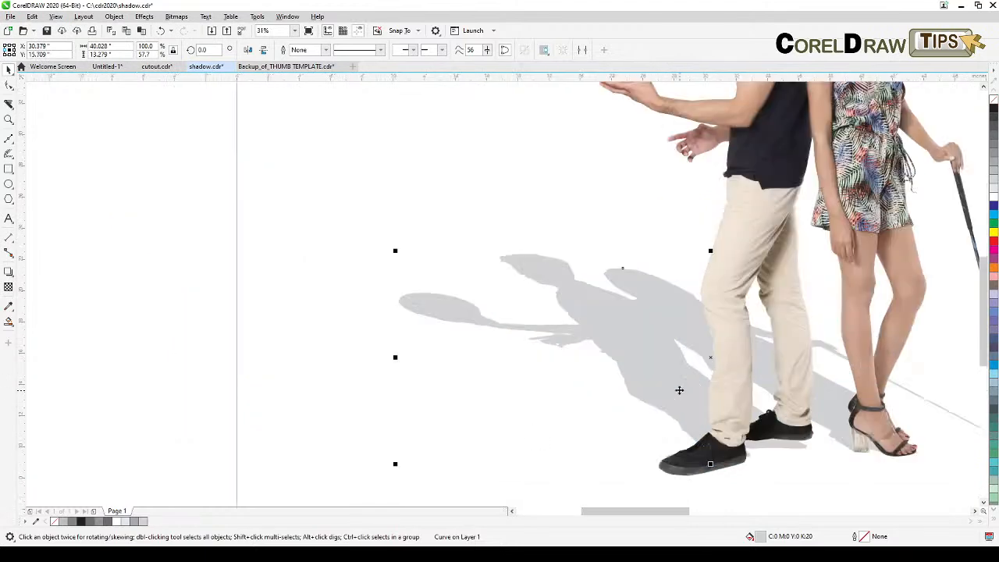
pyautogui.click(655, 380)
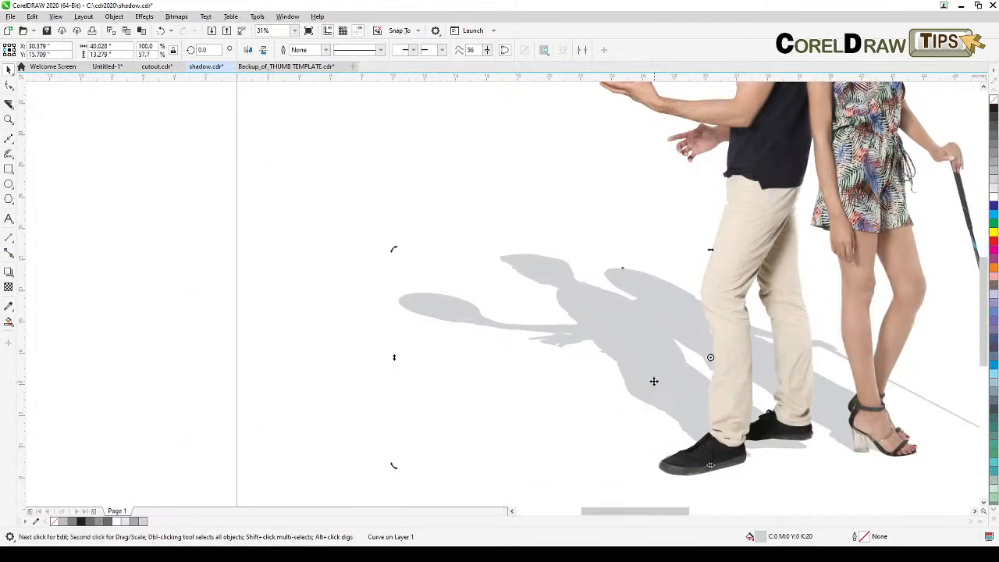
pyautogui.press('Escape')
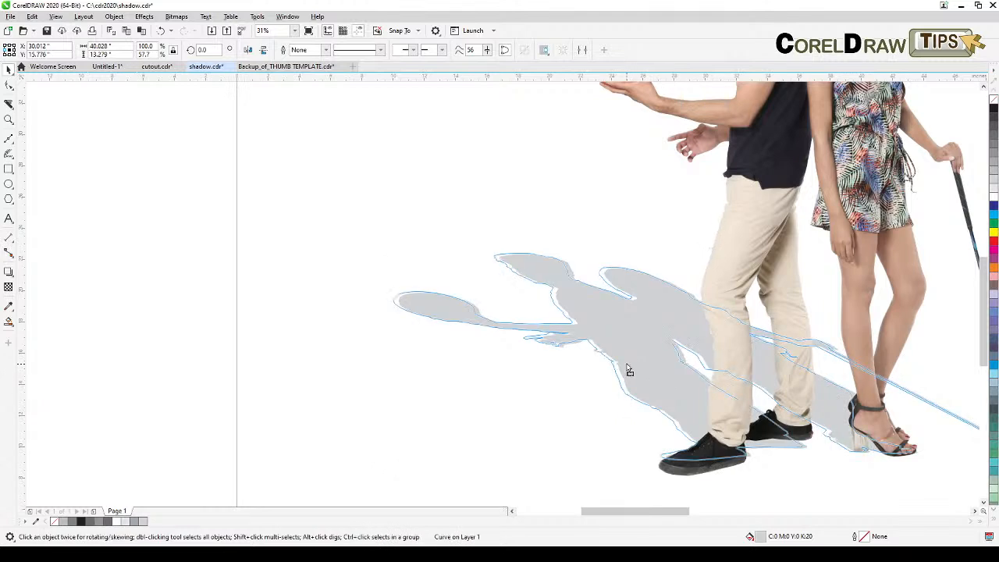
pyautogui.click(628, 362)
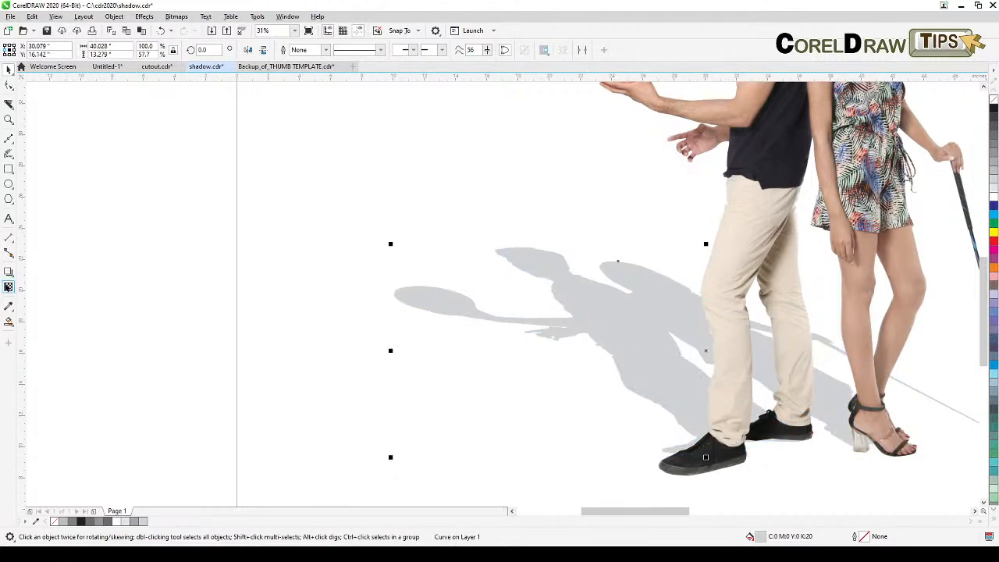
# Apply a linear fountain transparency that fades the shadow from the man's feet toward its head end, and deselect it
pyautogui.click(8, 286)
pyautogui.moveTo(754, 450); pyautogui.dragTo(491, 200)
pyautogui.scroll(-1, 509, 230)
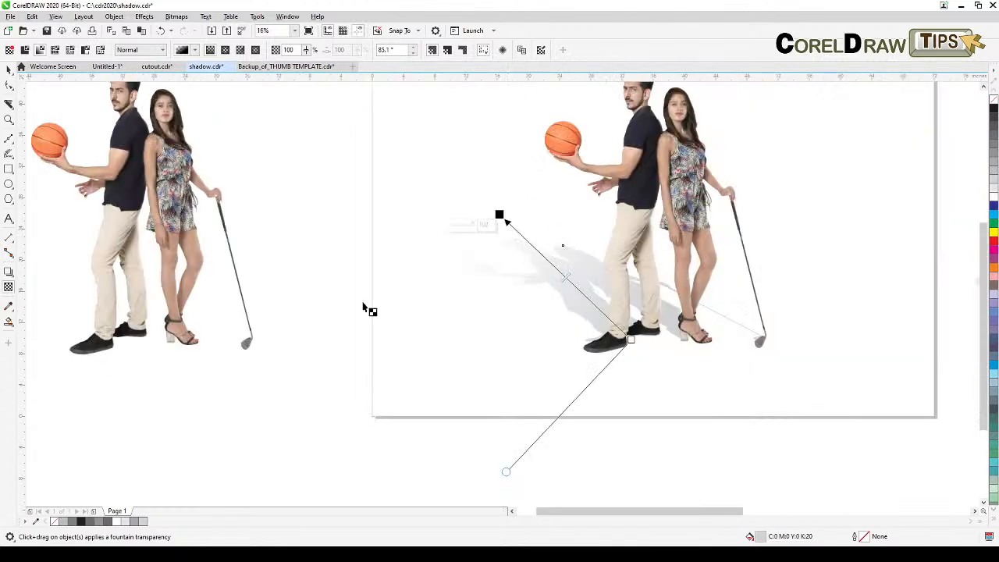
pyautogui.click(9, 68)
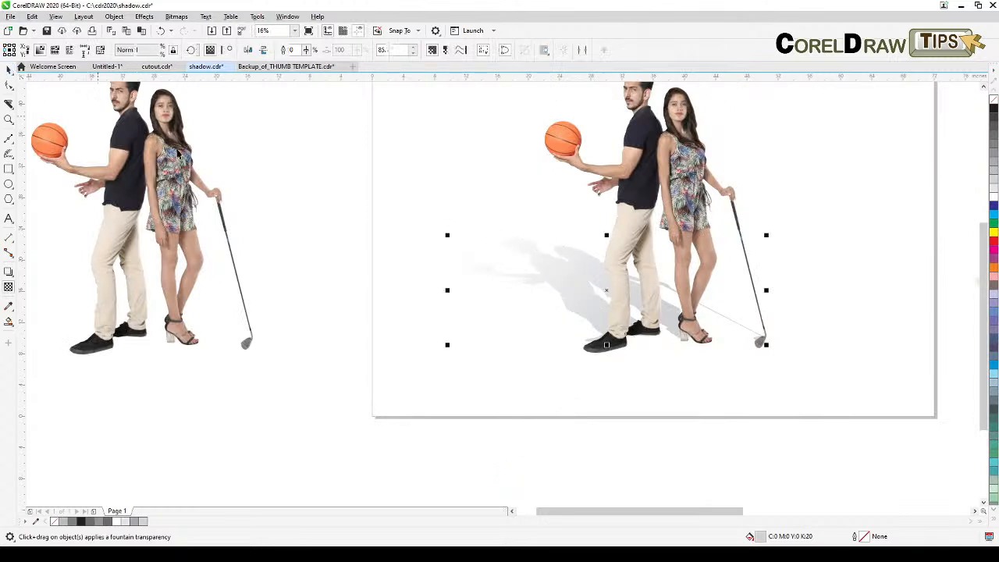
pyautogui.click(343, 221)
# Compare the finished faded shadow with the other shadow versions of the couple and the cylinder examples
pyautogui.scroll(-1, 473, 251)
pyautogui.moveTo(474, 250); pyautogui.dragTo(321, 292)
pyautogui.moveTo(276, 174); pyautogui.dragTo(537, 422)
pyautogui.click(526, 163)
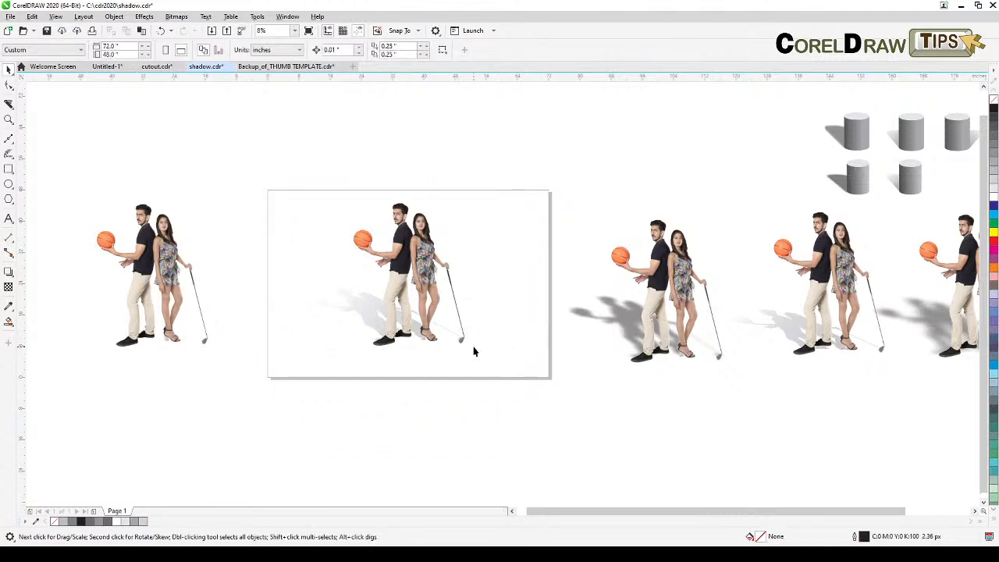
pyautogui.moveTo(445, 340); pyautogui.dragTo(455, 388)
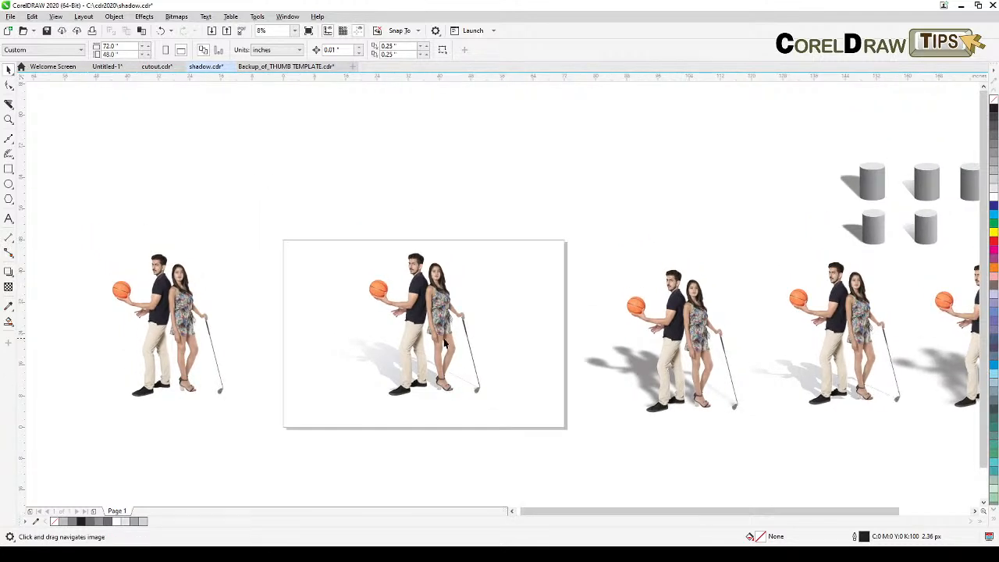
pyautogui.scroll(2, 447, 347)
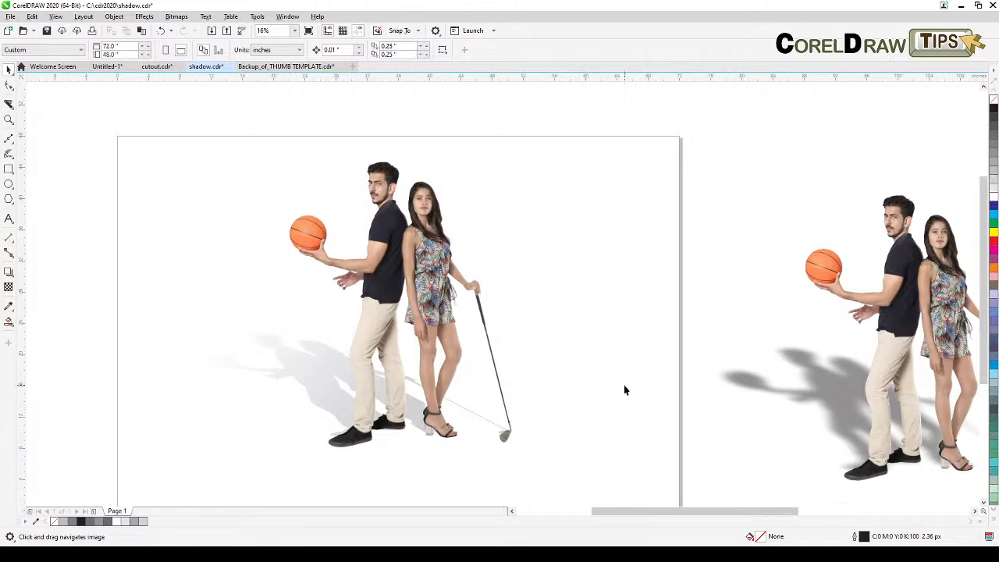
pyautogui.scroll(-1, 687, 381)
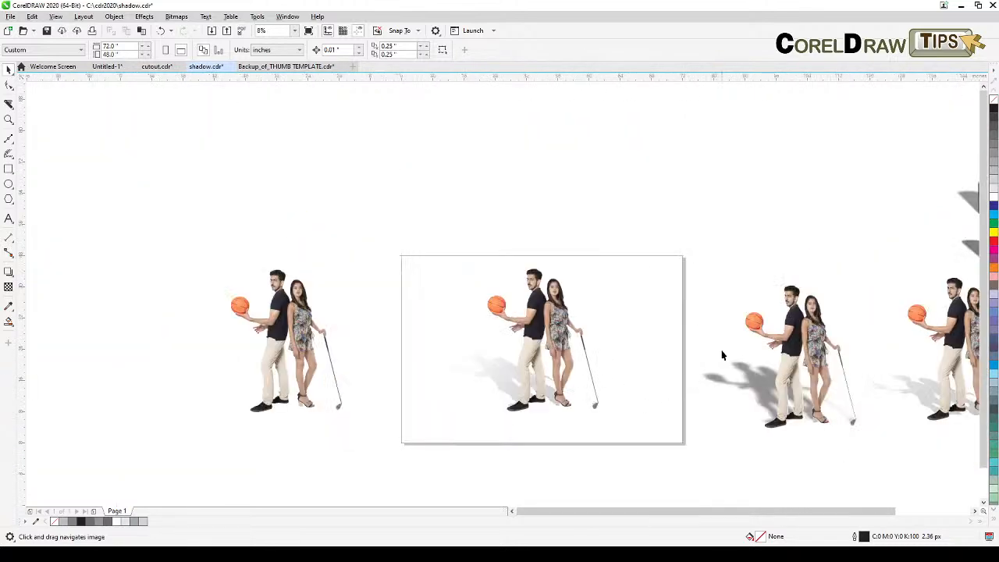
pyautogui.moveTo(722, 359); pyautogui.dragTo(364, 335)
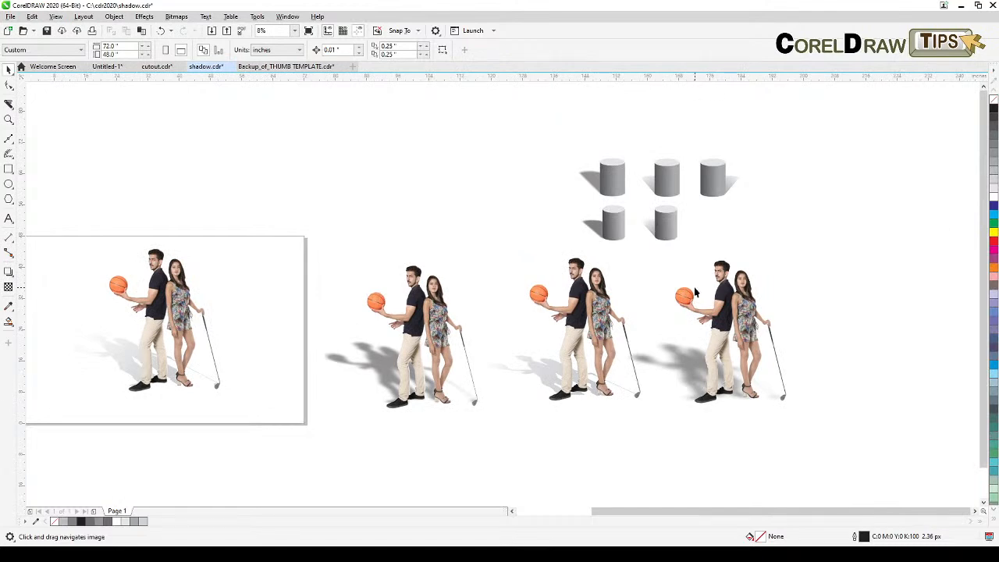
pyautogui.scroll(1, 694, 292)
pyautogui.moveTo(686, 303); pyautogui.dragTo(656, 319)
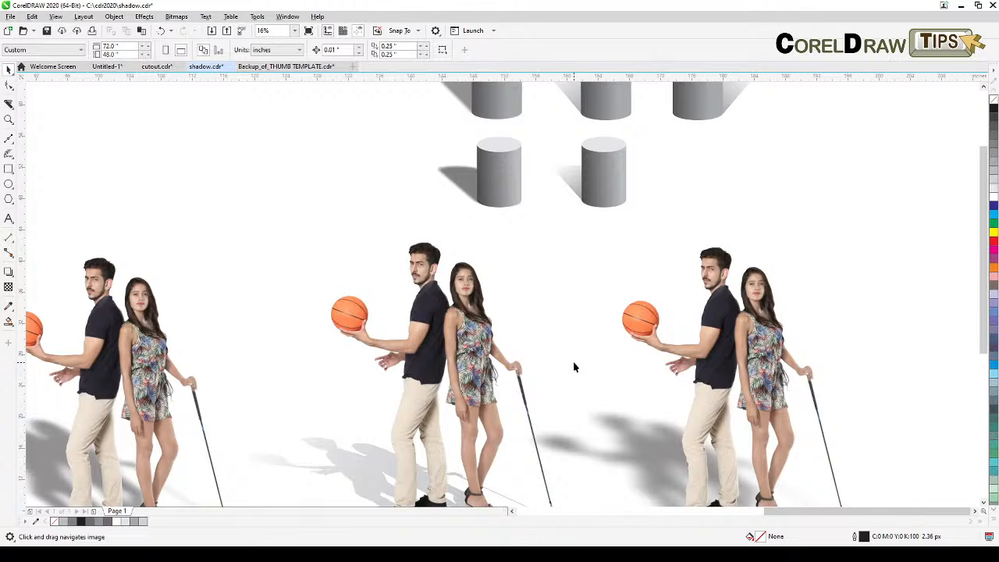
pyautogui.scroll(-1, 624, 336)
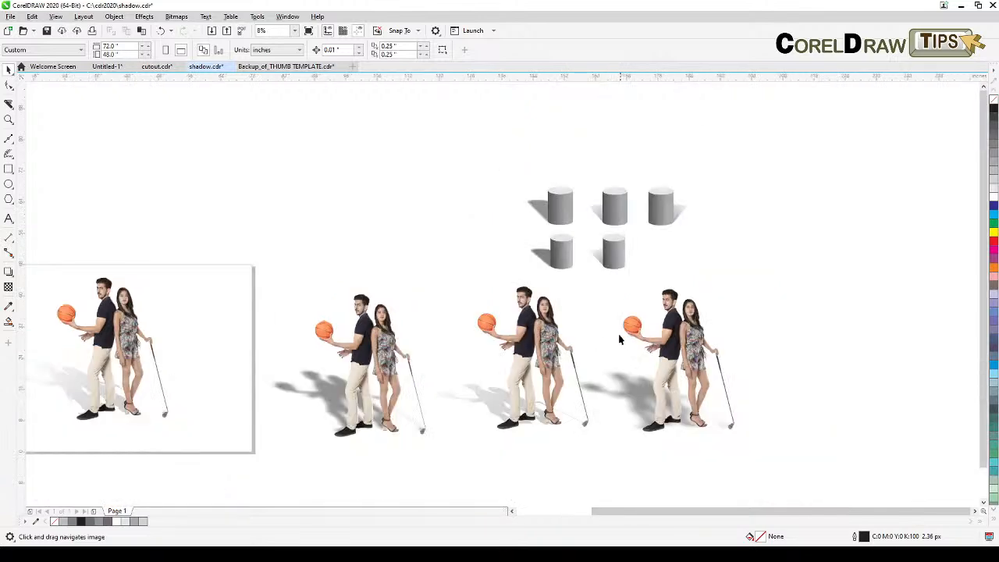
pyautogui.scroll(1, 606, 388)
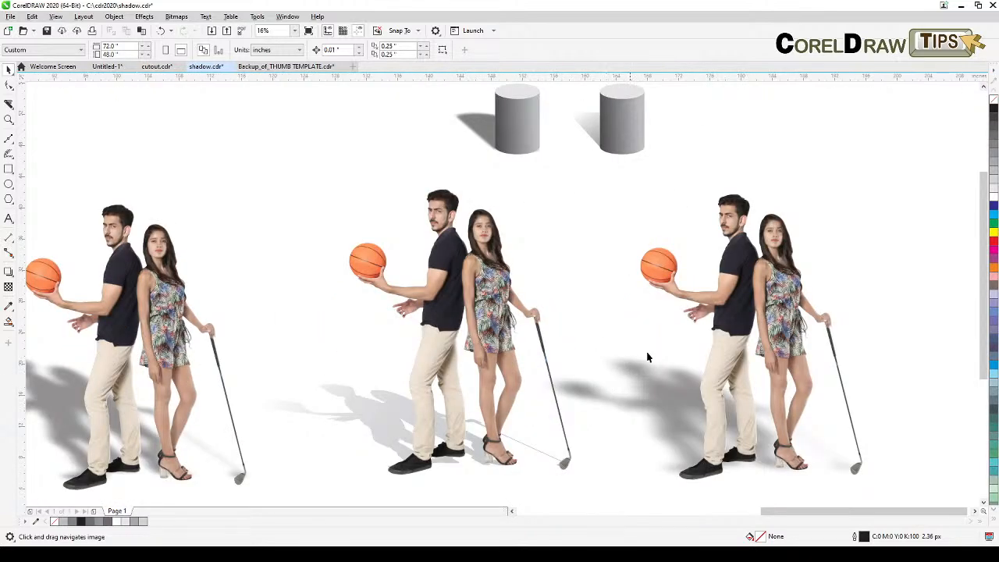